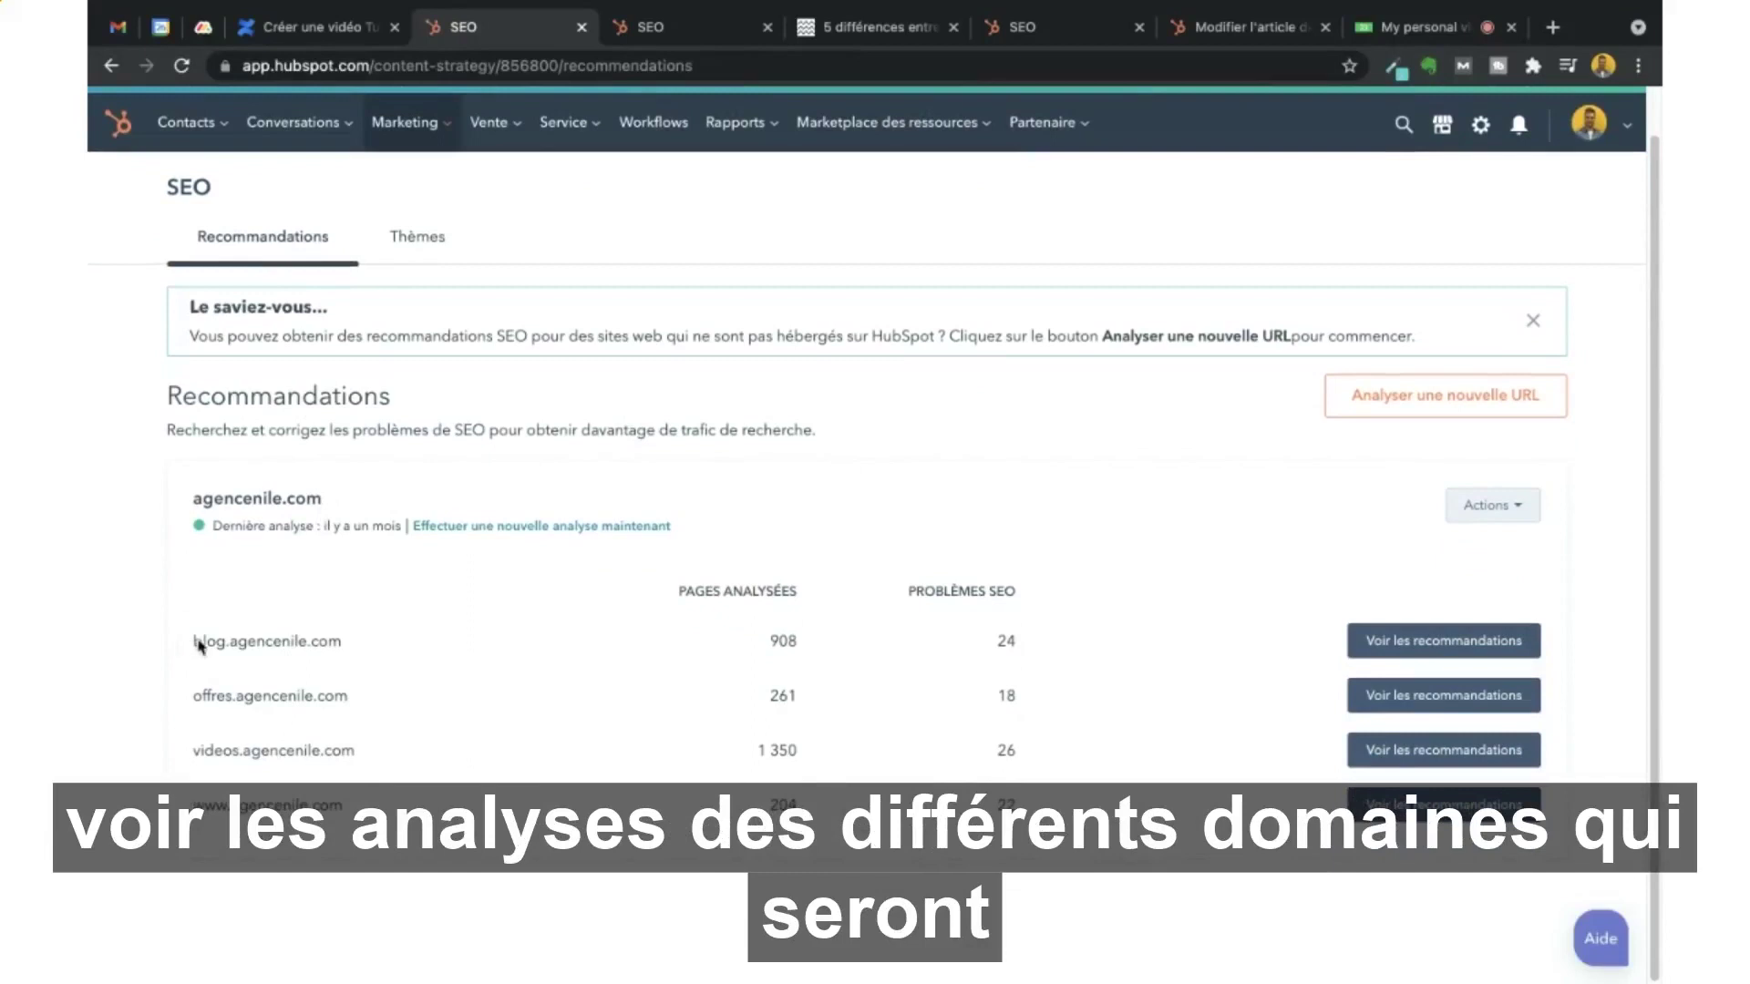
# Review the agencenile.com entry in the SEO recommendations, including its last analysis and the option to run a new one.
pyautogui.click(466, 886)
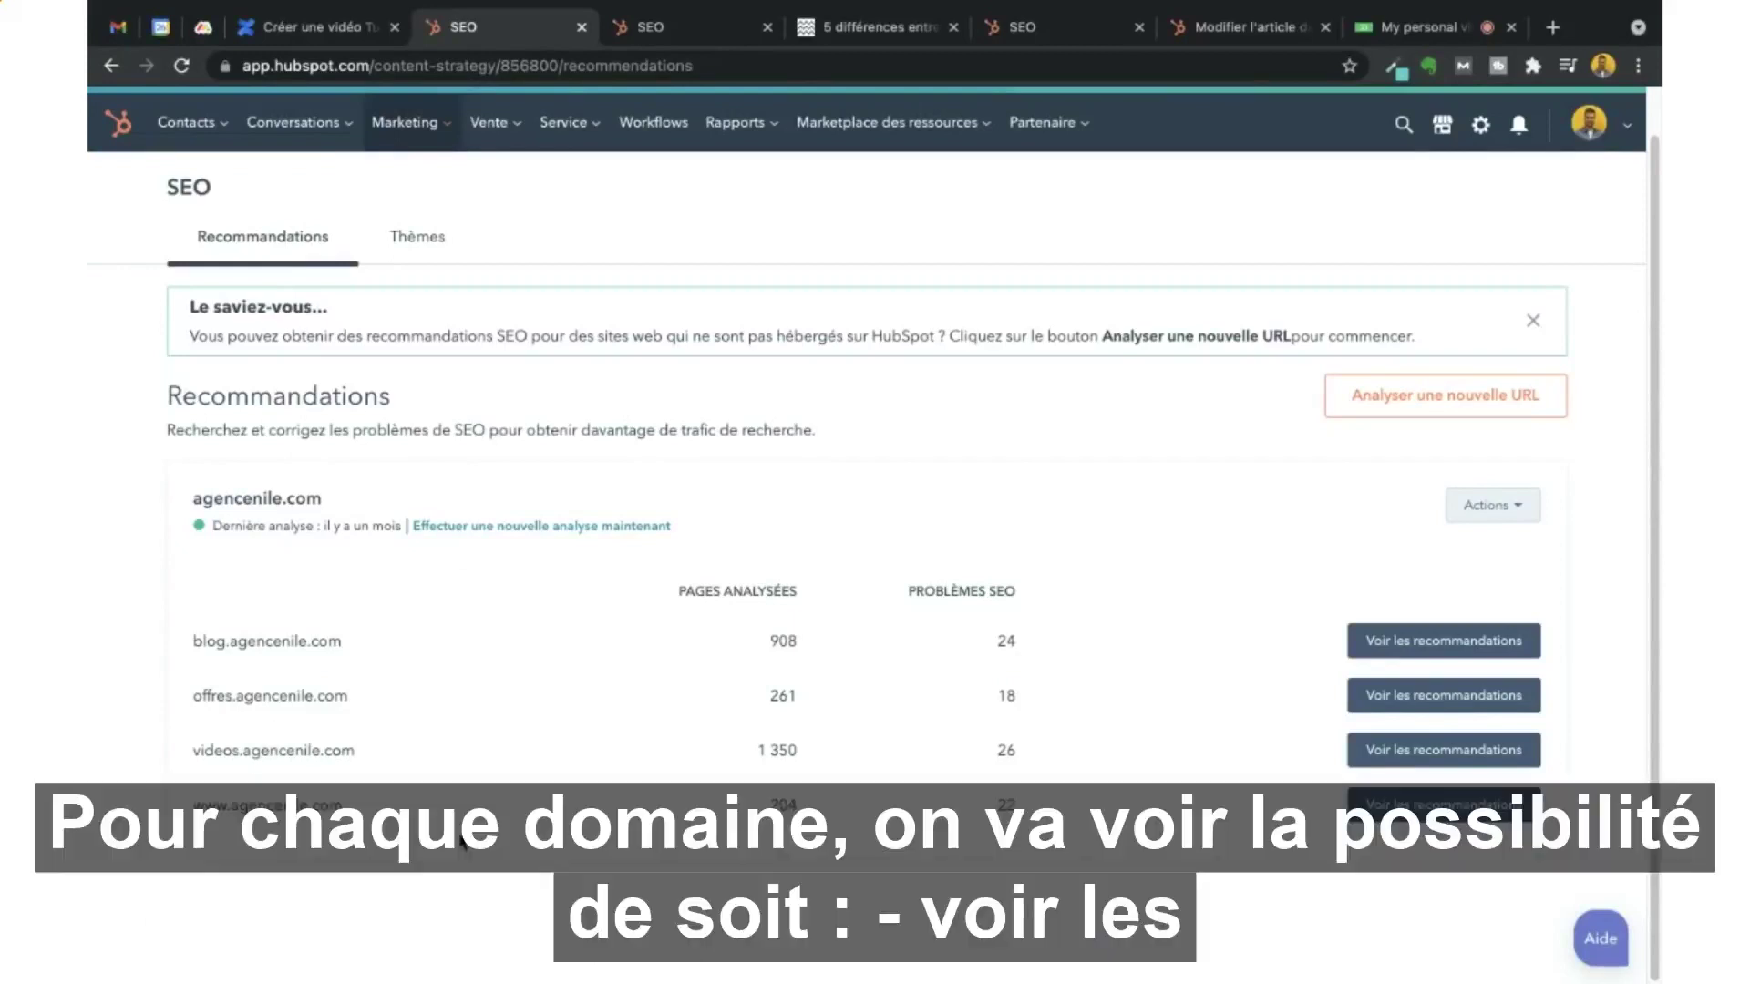
pyautogui.scroll(1, 390, 963)
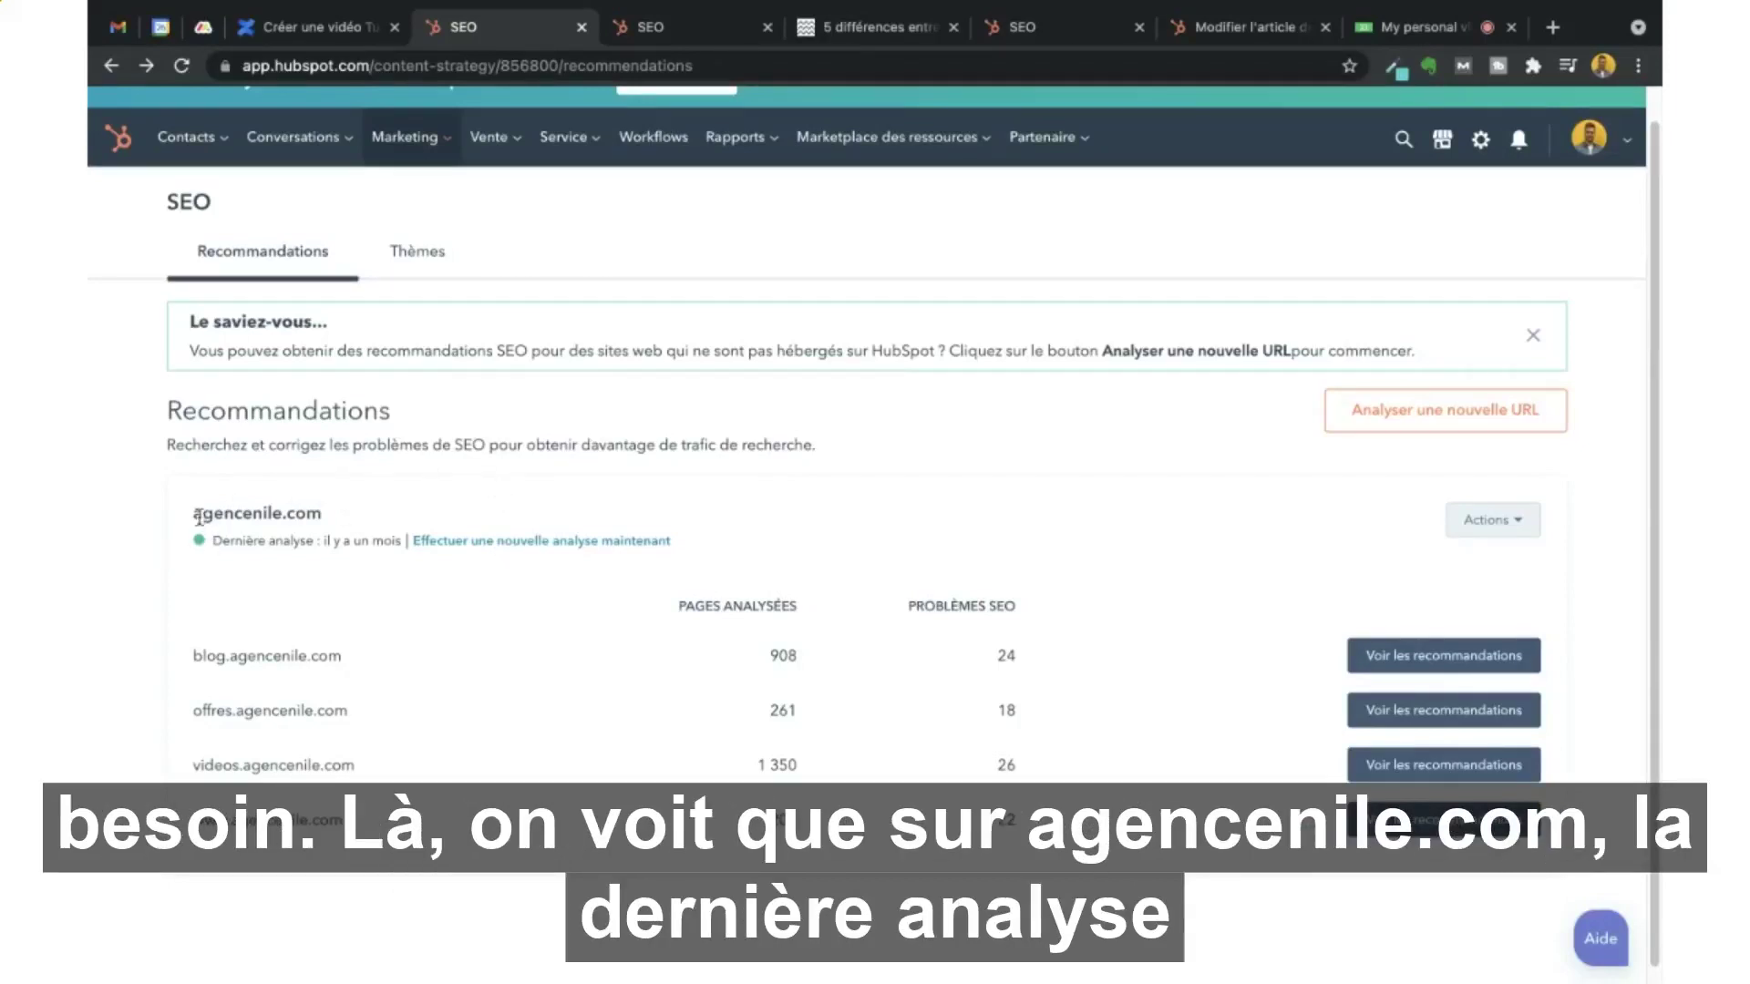
pyautogui.moveTo(201, 515); pyautogui.dragTo(344, 513)
pyautogui.click(267, 567)
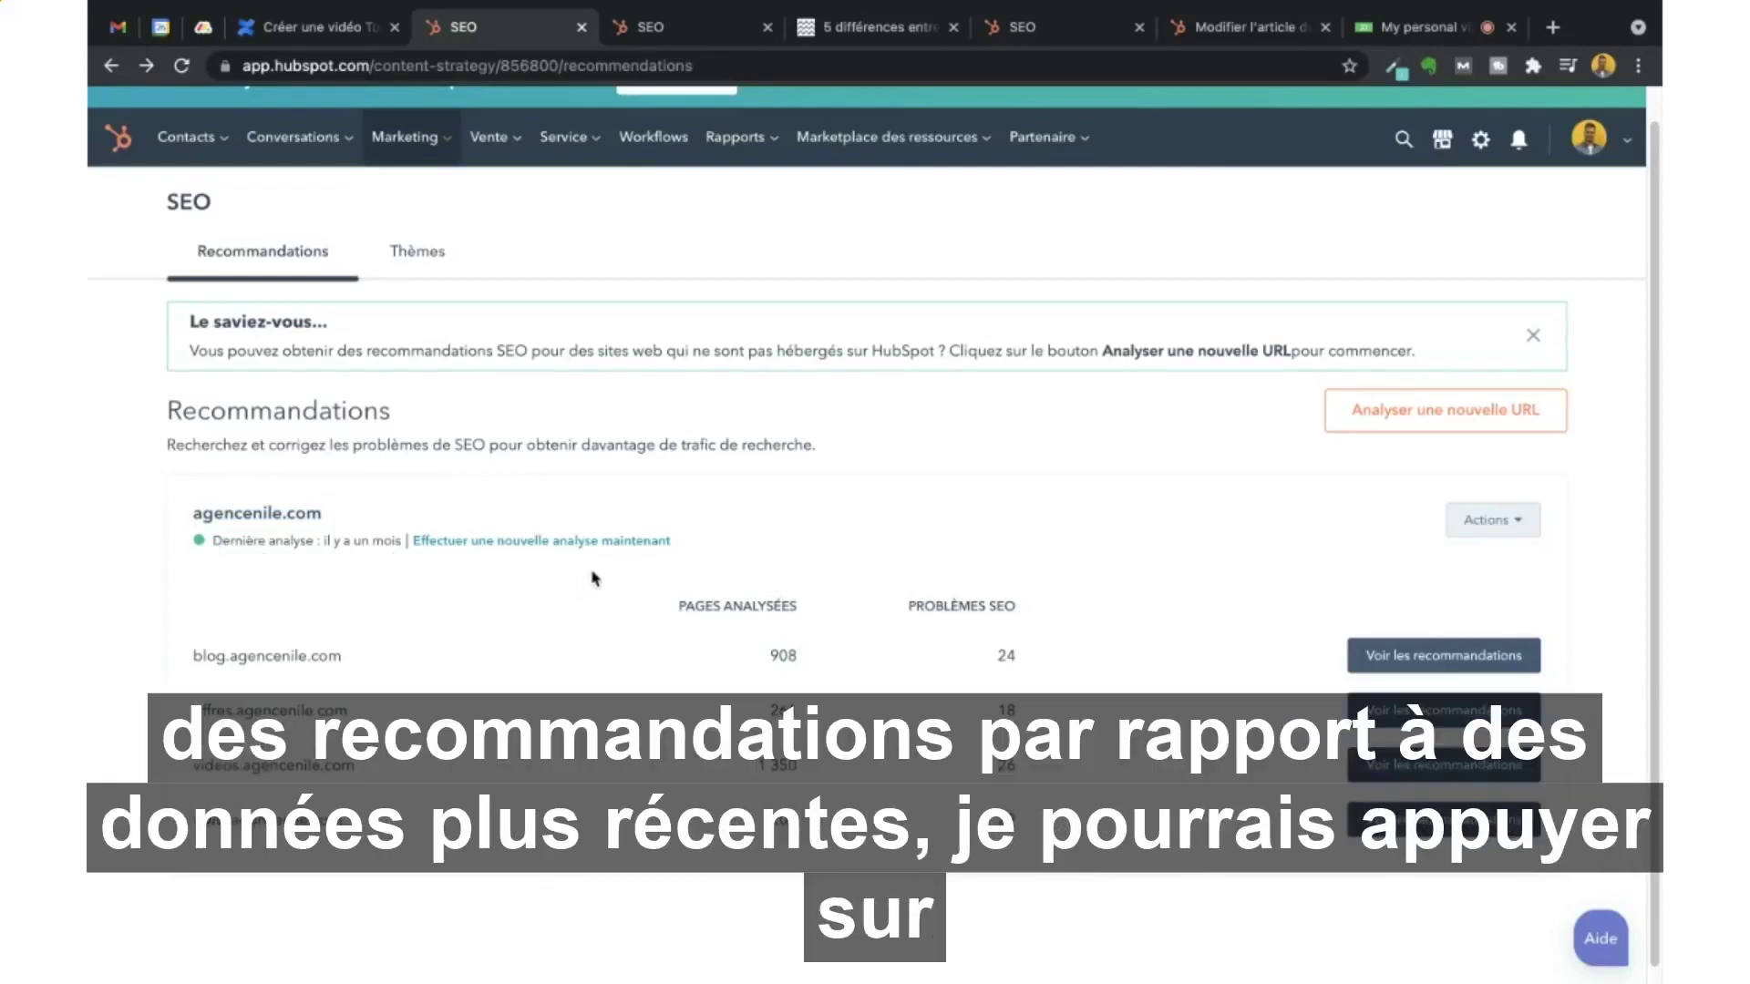
pyautogui.moveTo(725, 546); pyautogui.dragTo(420, 545)
pyautogui.click(421, 547)
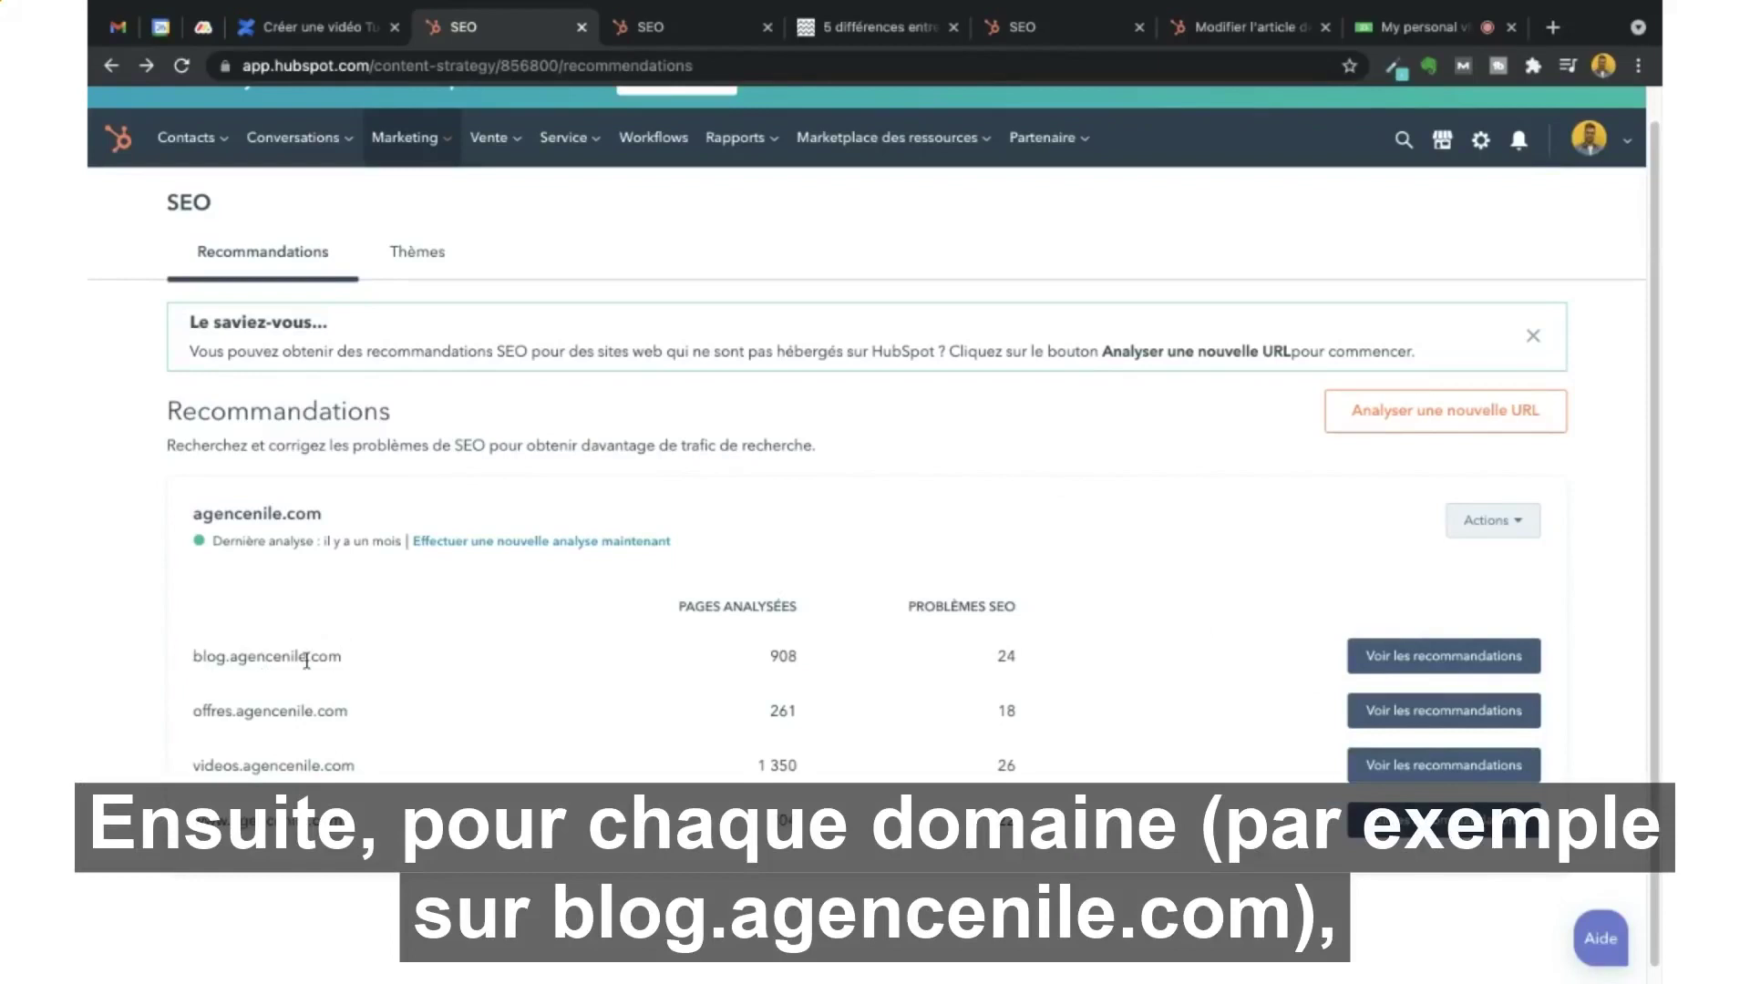
# Open the SEO recommendations for blog.agencenile.com and look through the issues in the SEO on-page category.
pyautogui.click(1428, 664)
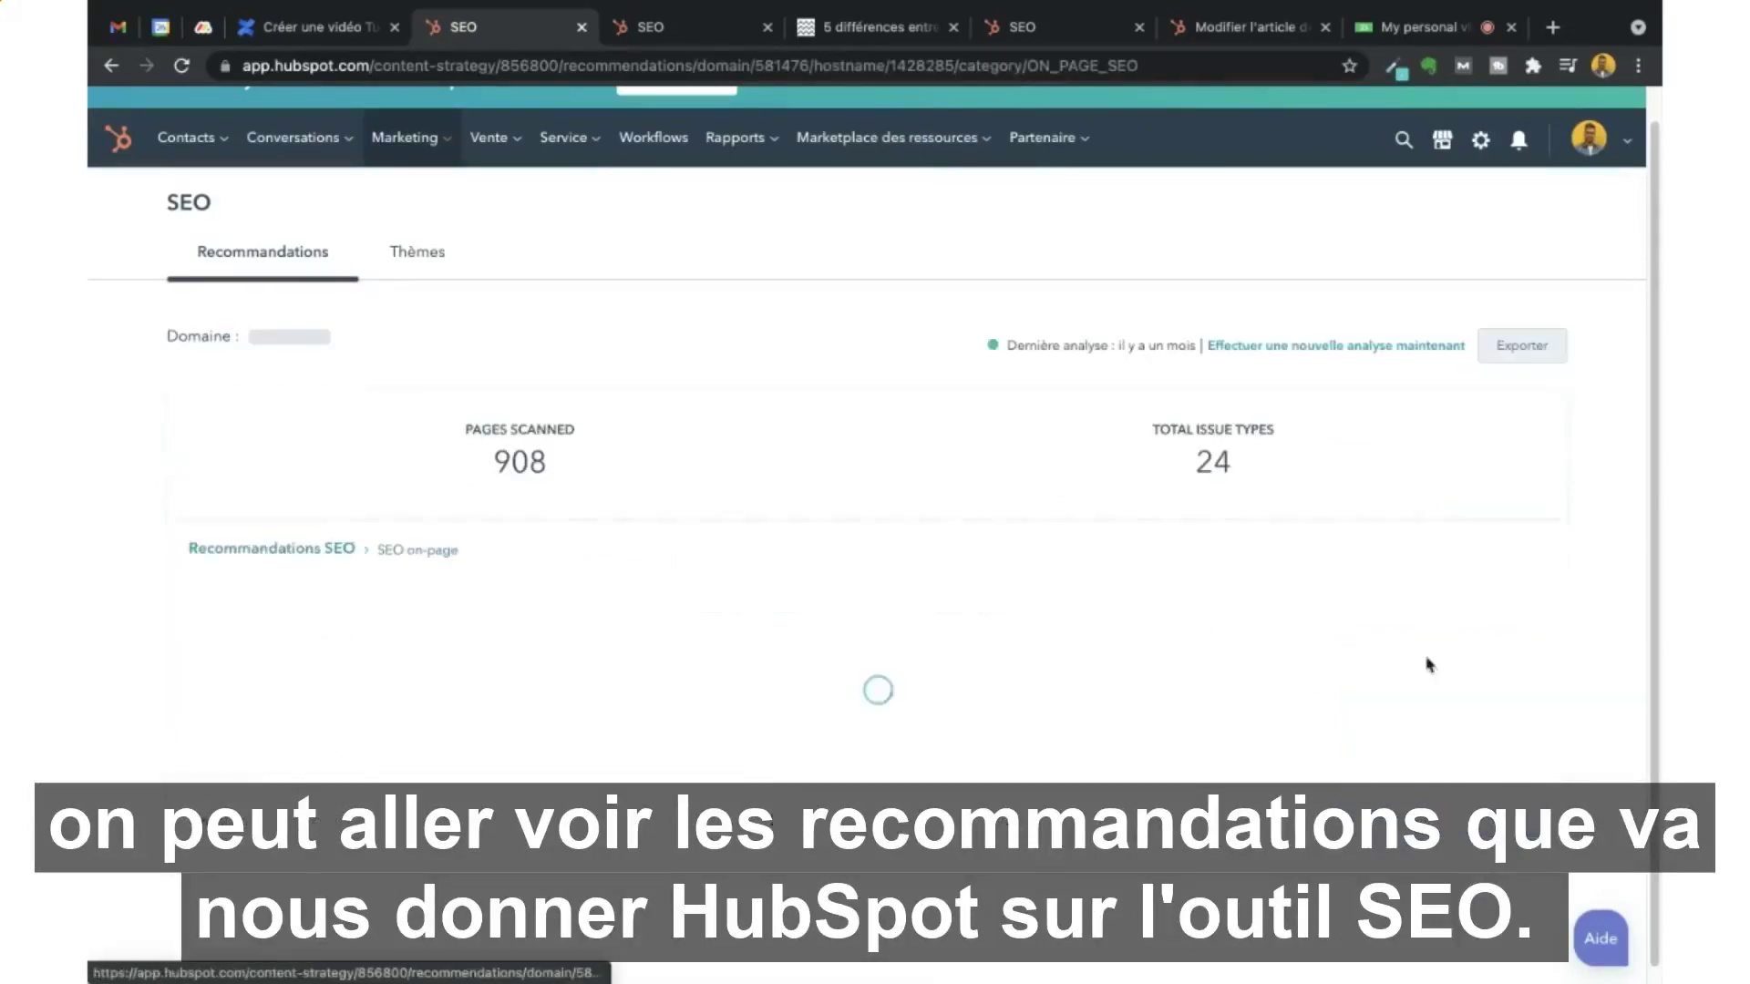
pyautogui.scroll(-2, 880, 595)
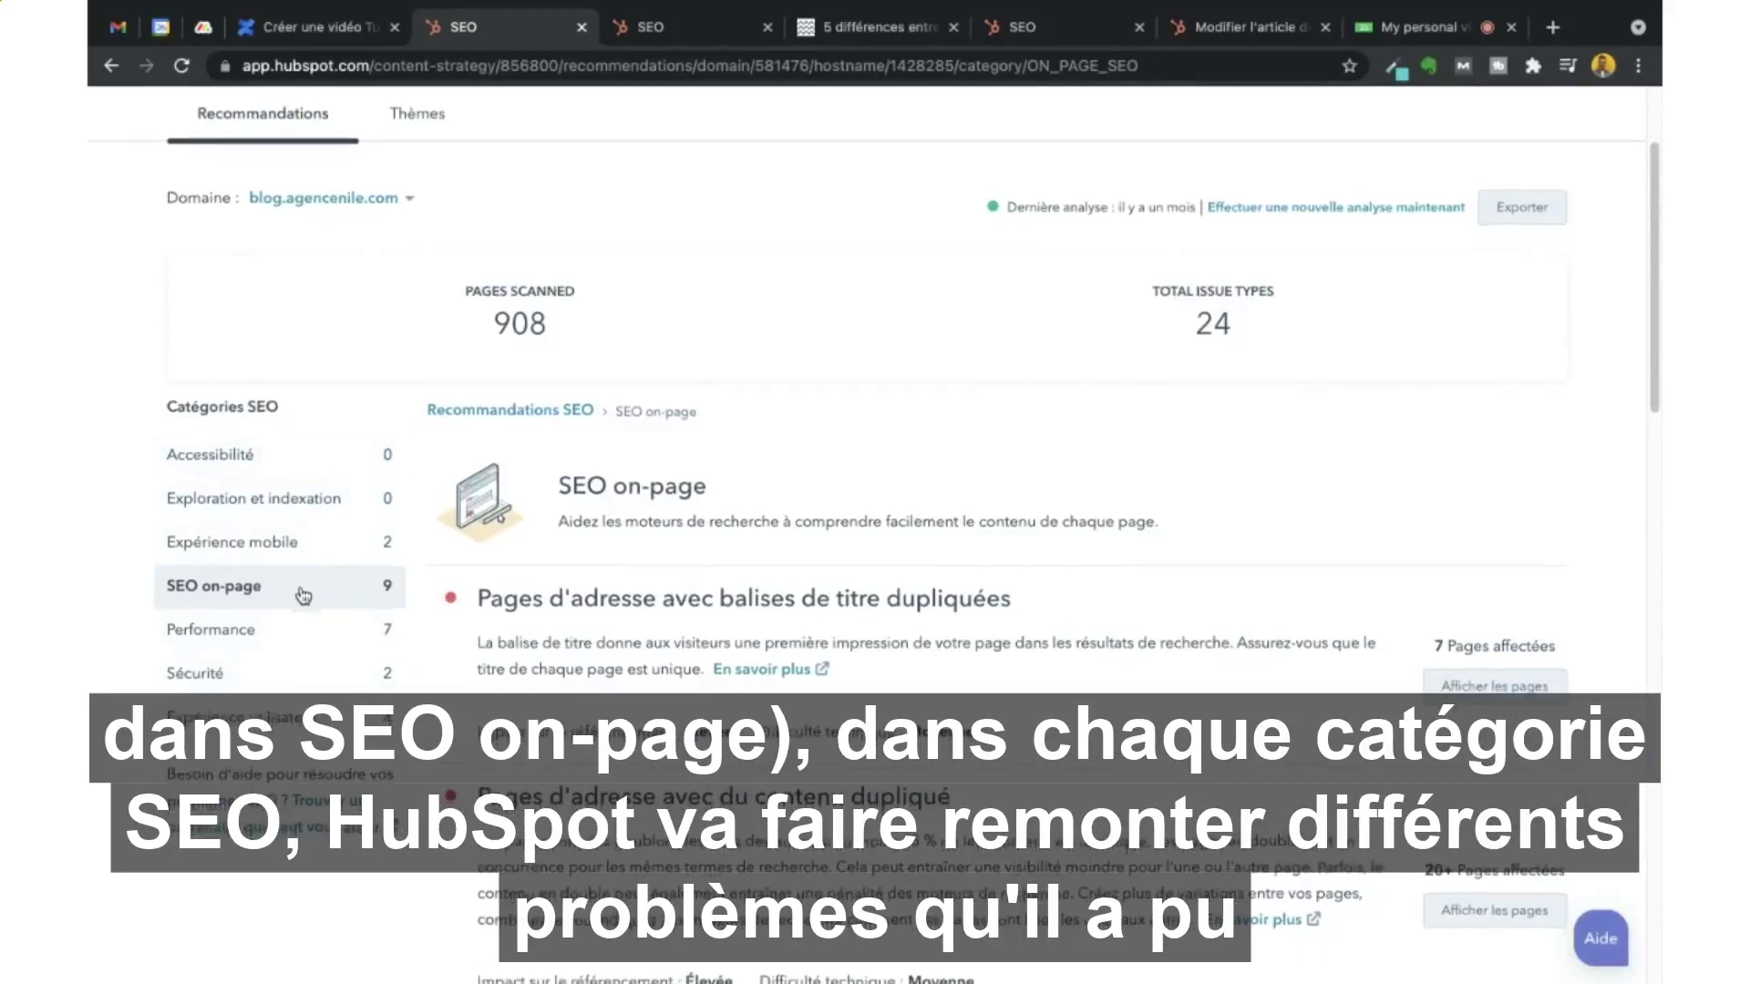
pyautogui.scroll(-1, 693, 592)
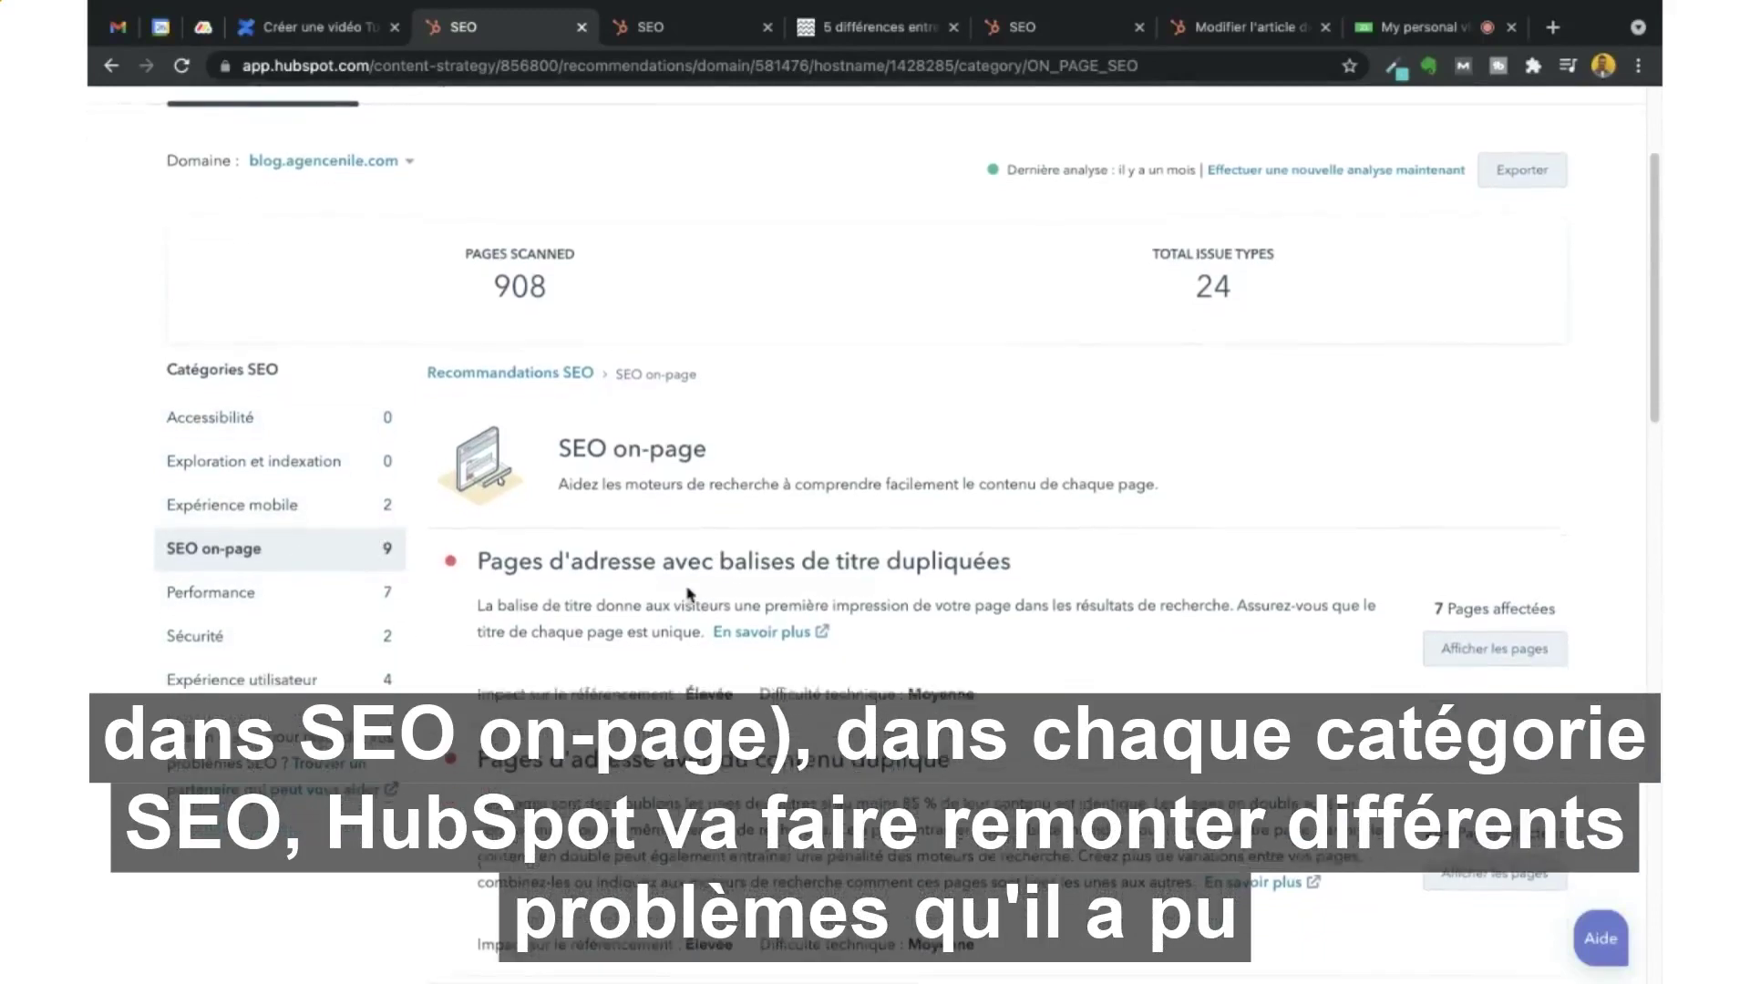
pyautogui.scroll(-3, 688, 593)
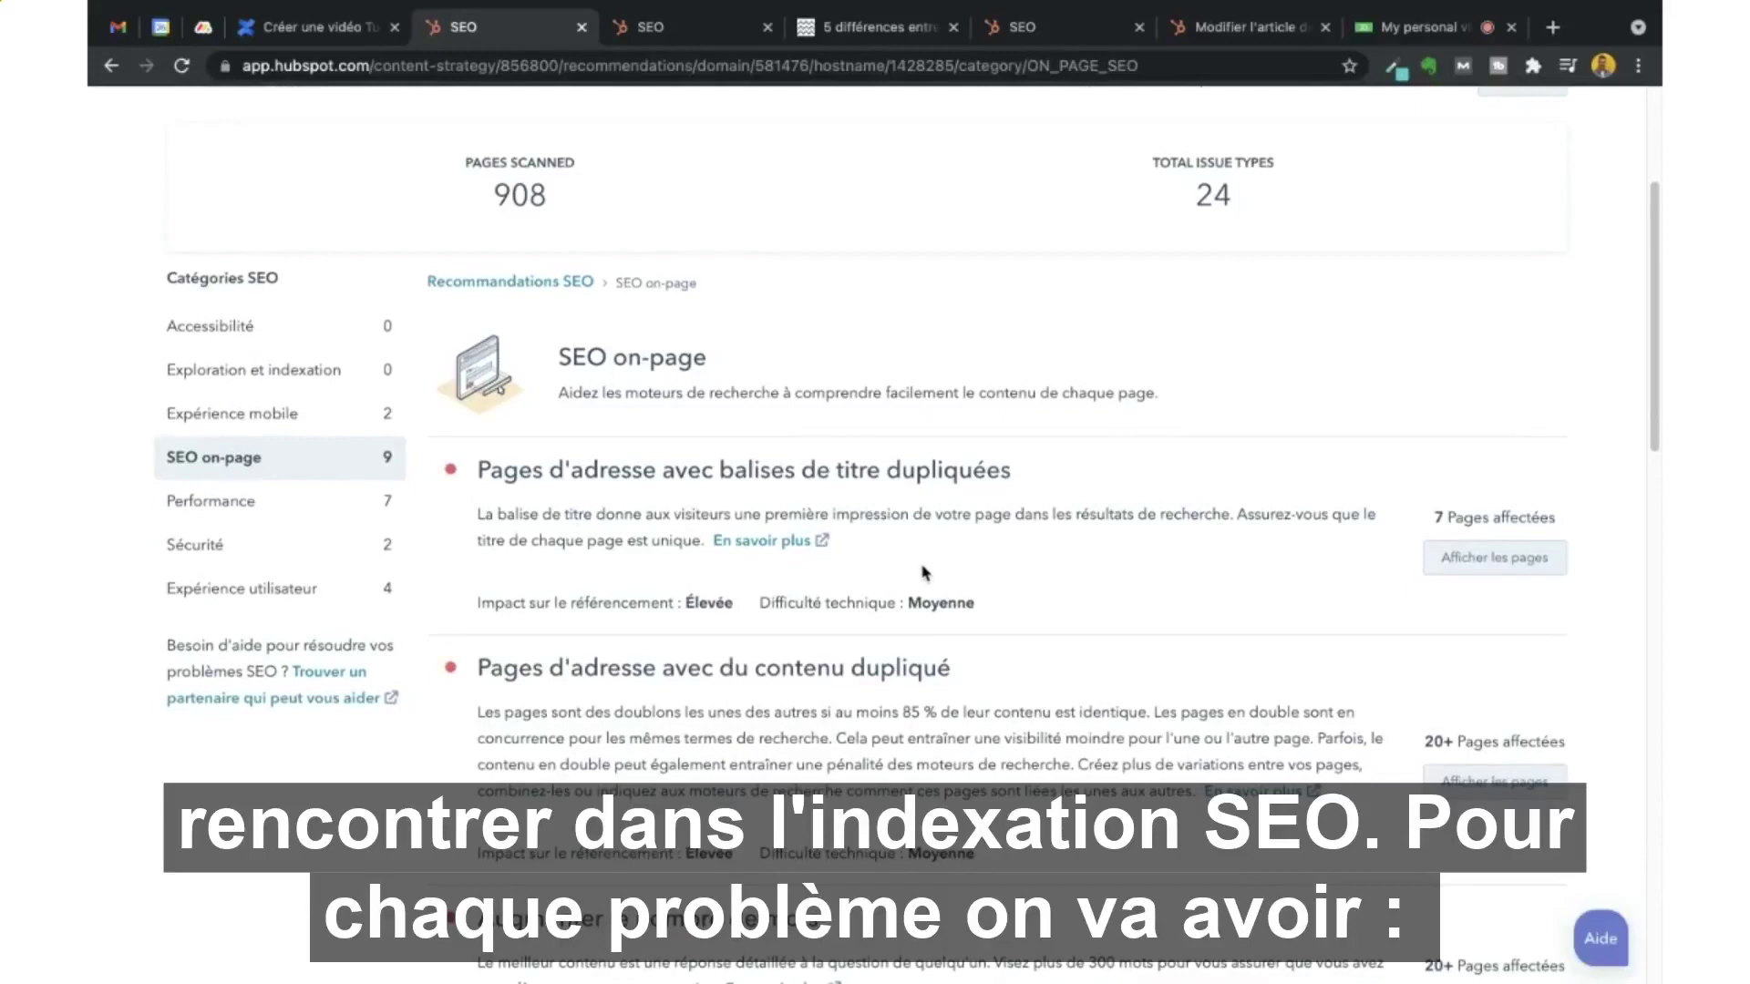
# Examine the duplicate title tags issue, reading its description, its impact on ranking and its technical difficulty.
pyautogui.moveTo(480, 516); pyautogui.dragTo(707, 548)
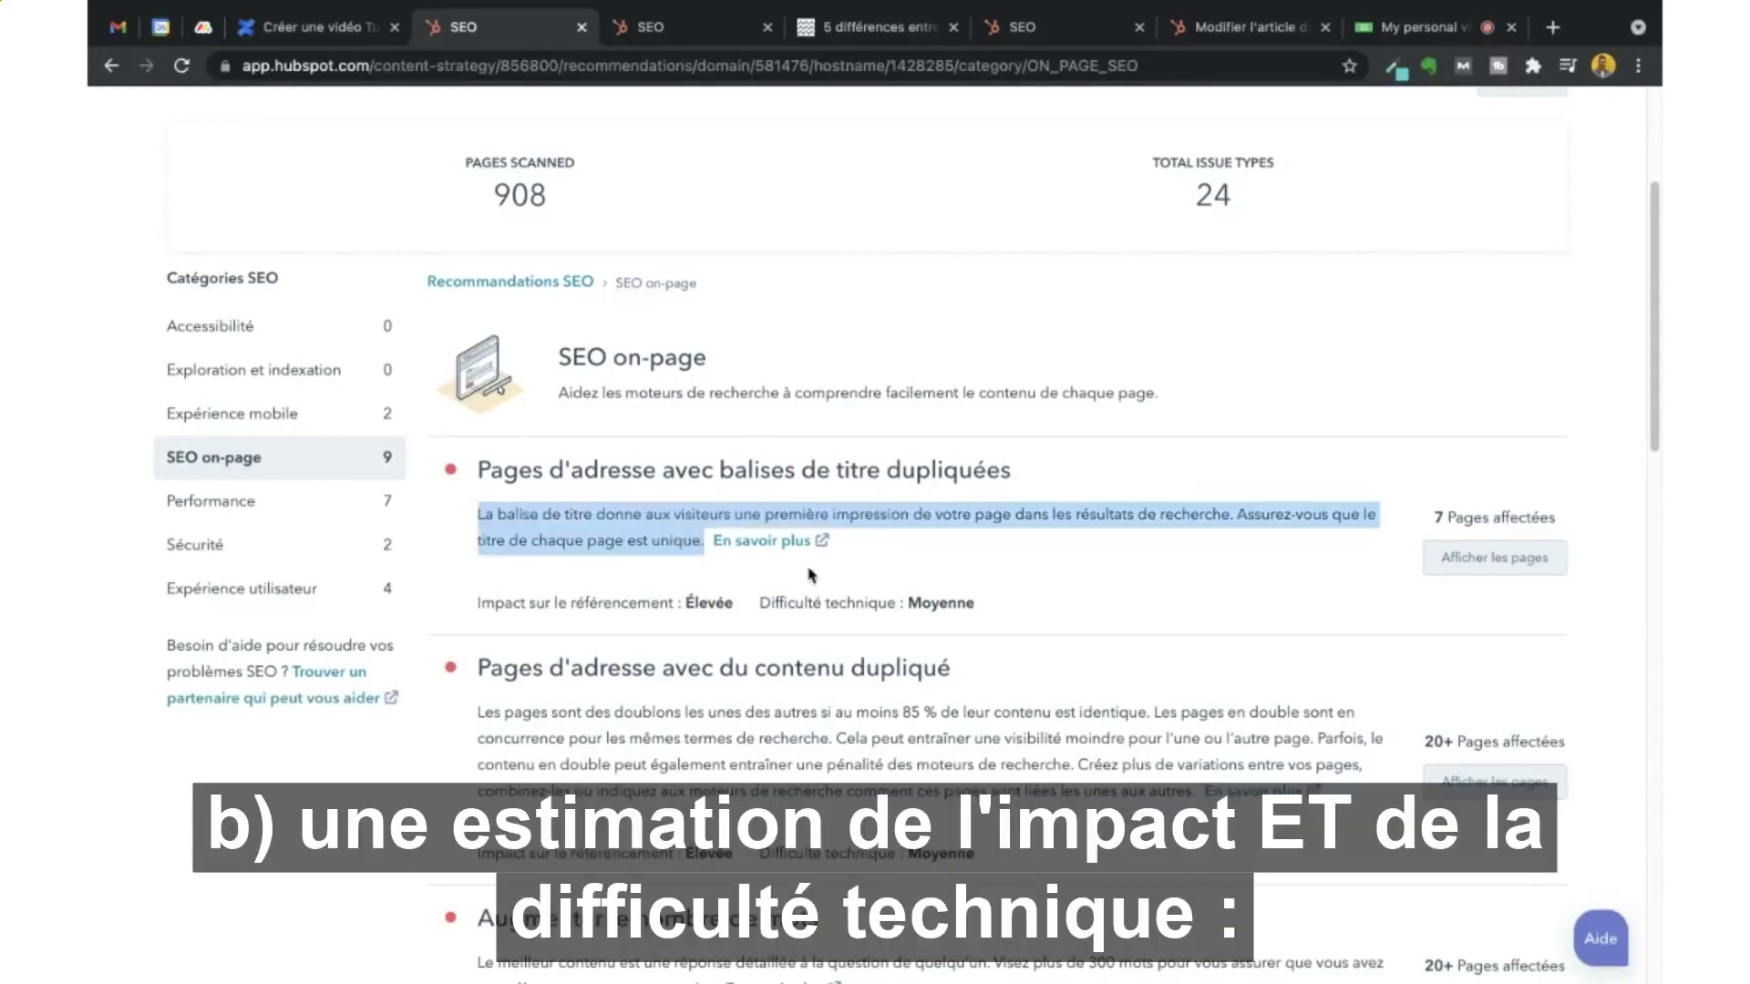
pyautogui.click(877, 575)
pyautogui.moveTo(461, 603)
pyautogui.mouseDown()
pyautogui.moveTo(989, 613)
pyautogui.moveTo(465, 616)
pyautogui.moveTo(480, 611)
pyautogui.mouseUp()
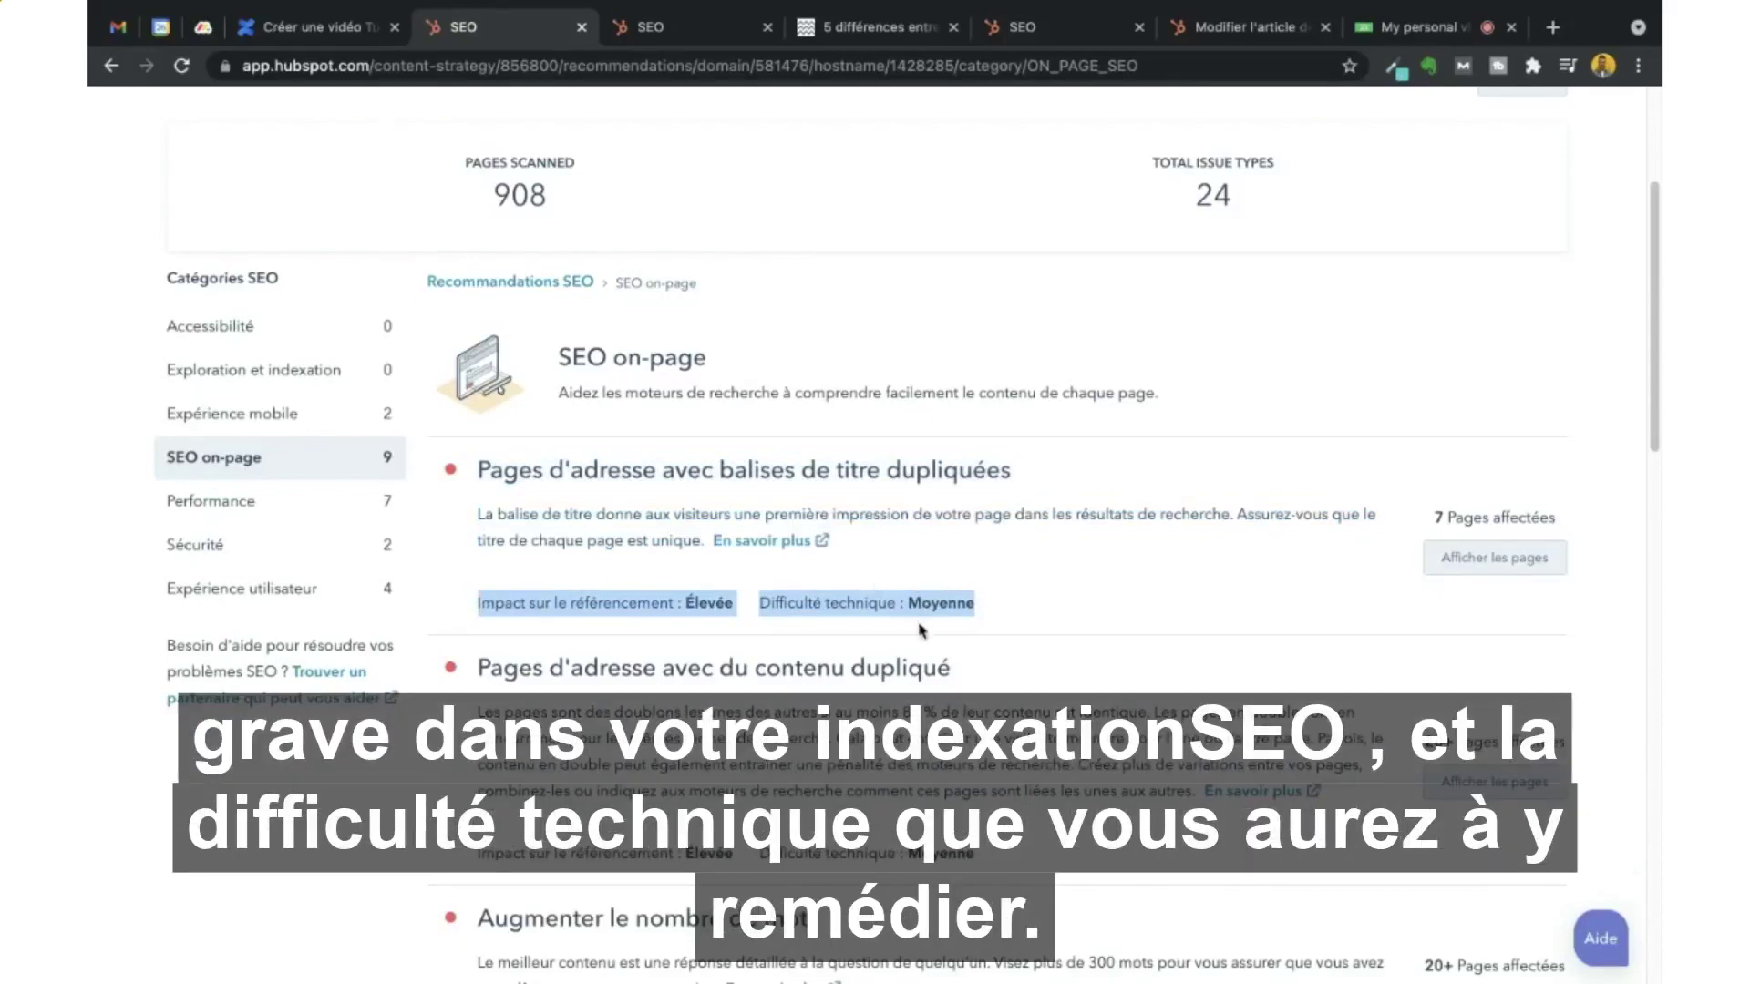
pyautogui.click(1030, 604)
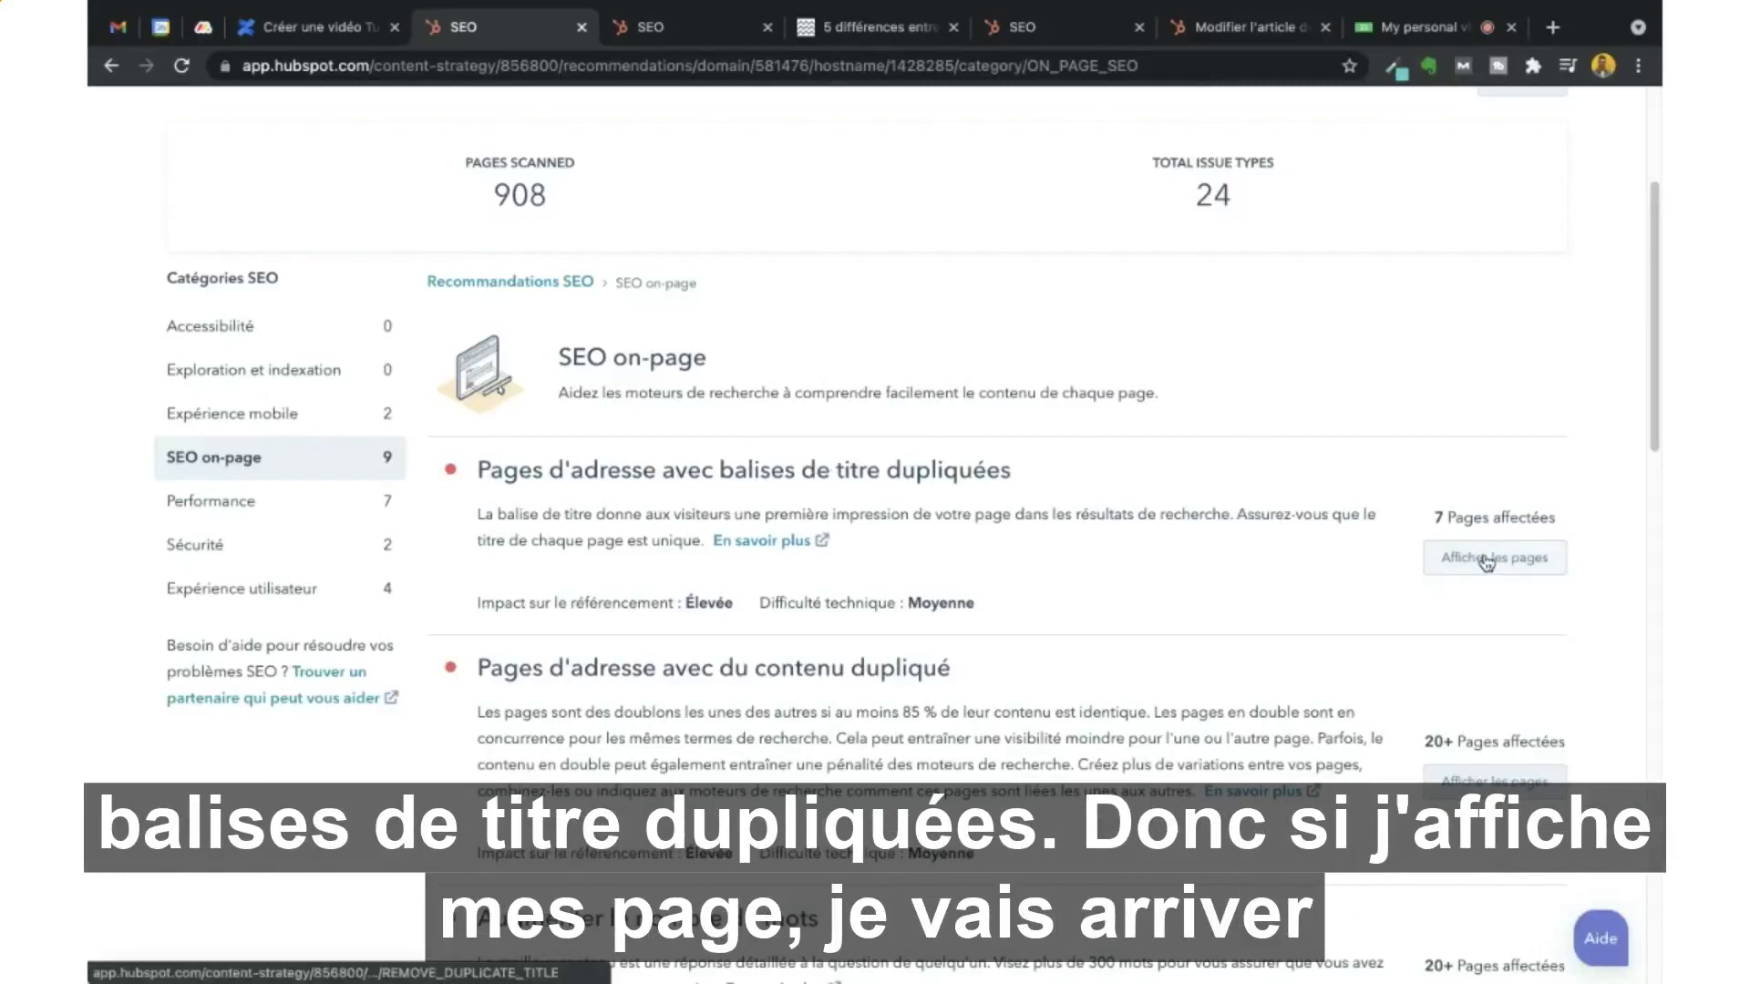
# Display the list of pages affected by duplicate title tags and look over their available correction options.
pyautogui.scroll(-1, 1486, 563)
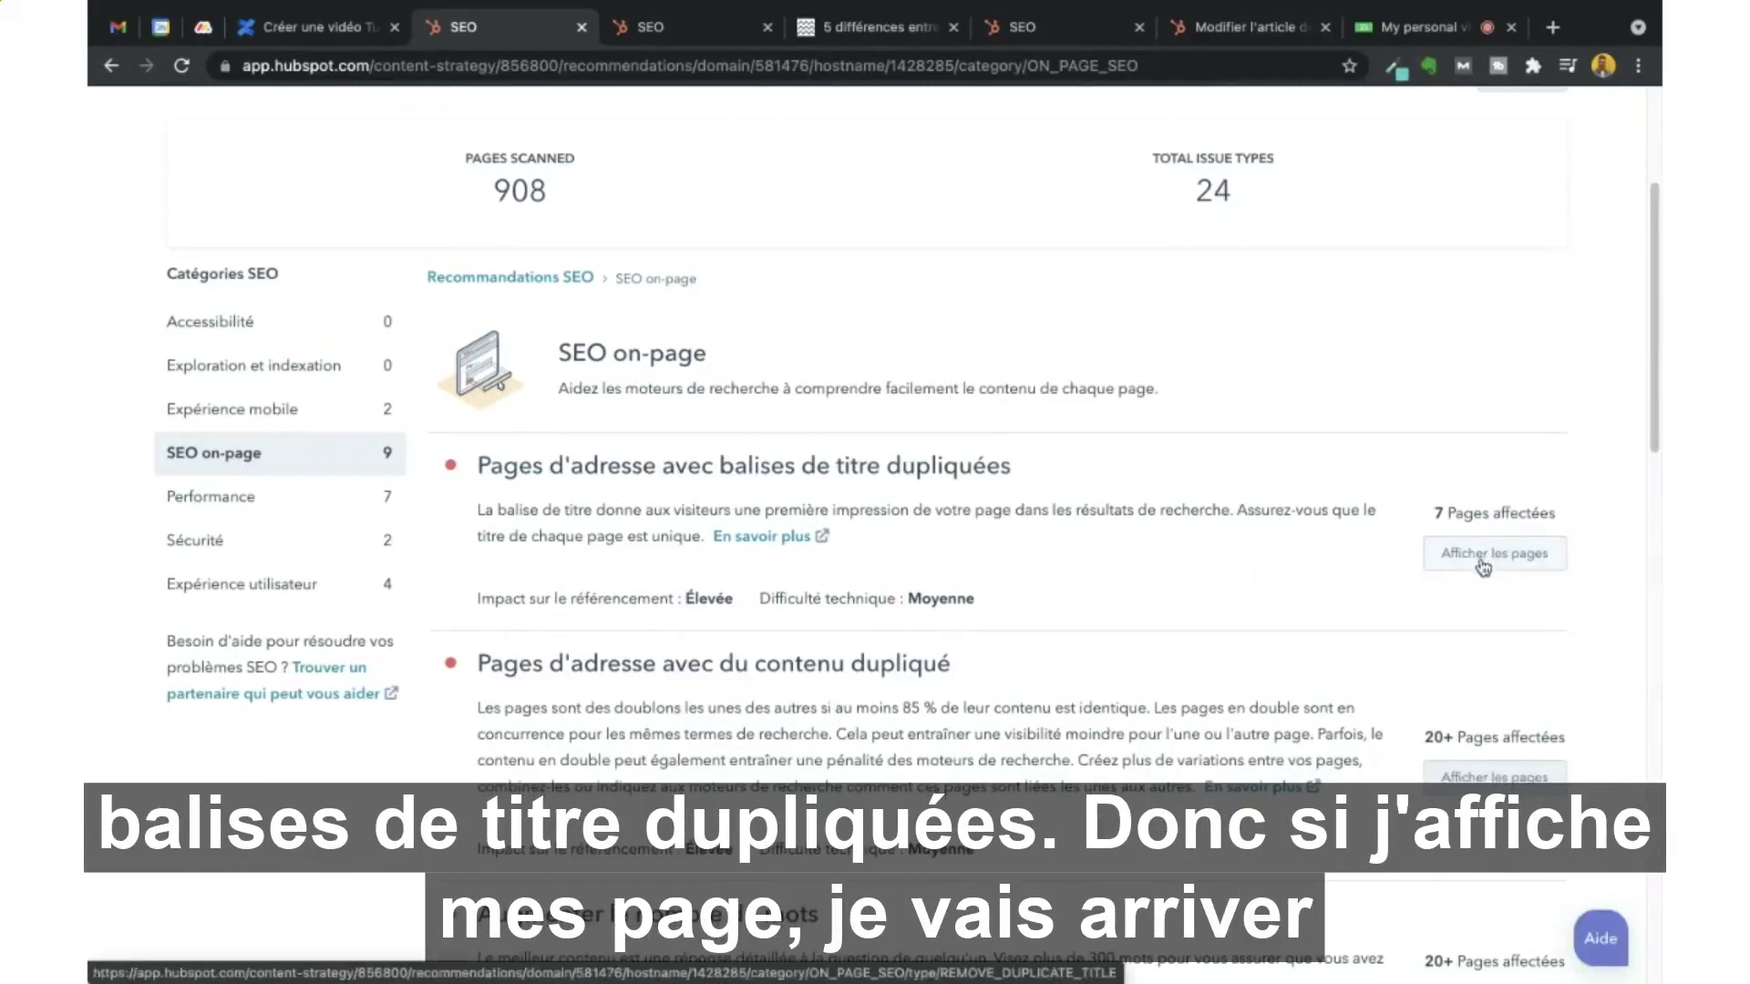
pyautogui.click(711, 27)
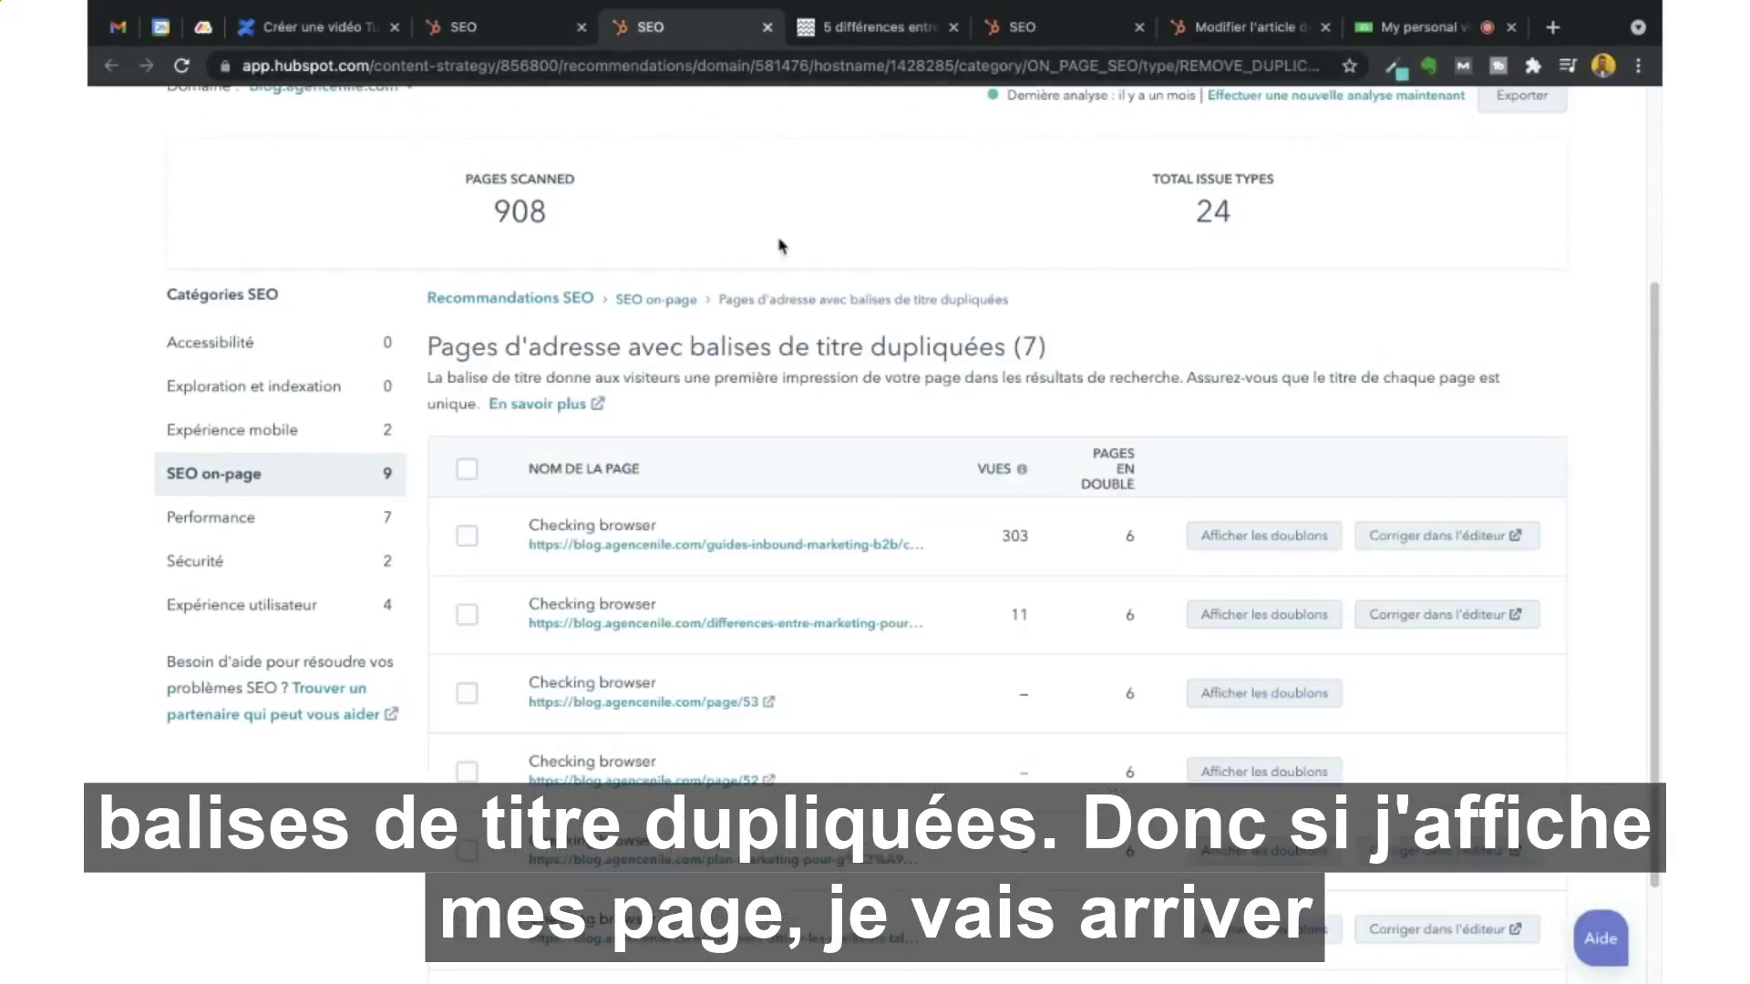
pyautogui.scroll(-3, 740, 675)
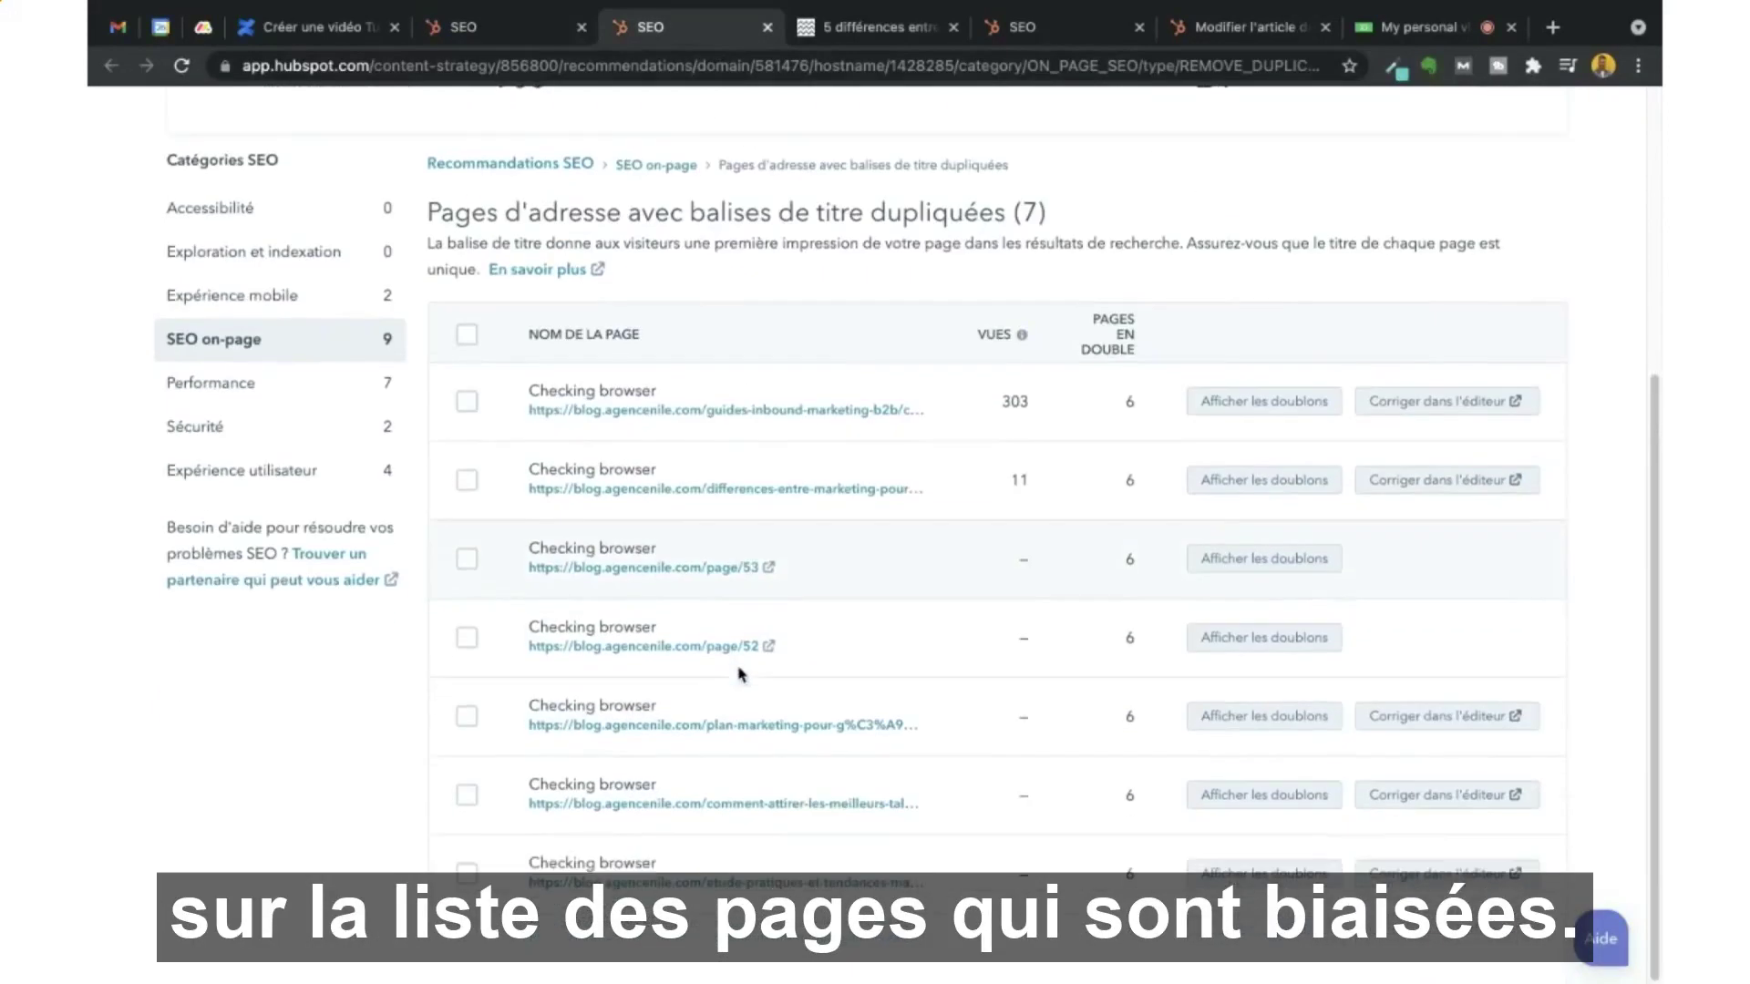
pyautogui.scroll(3, 740, 674)
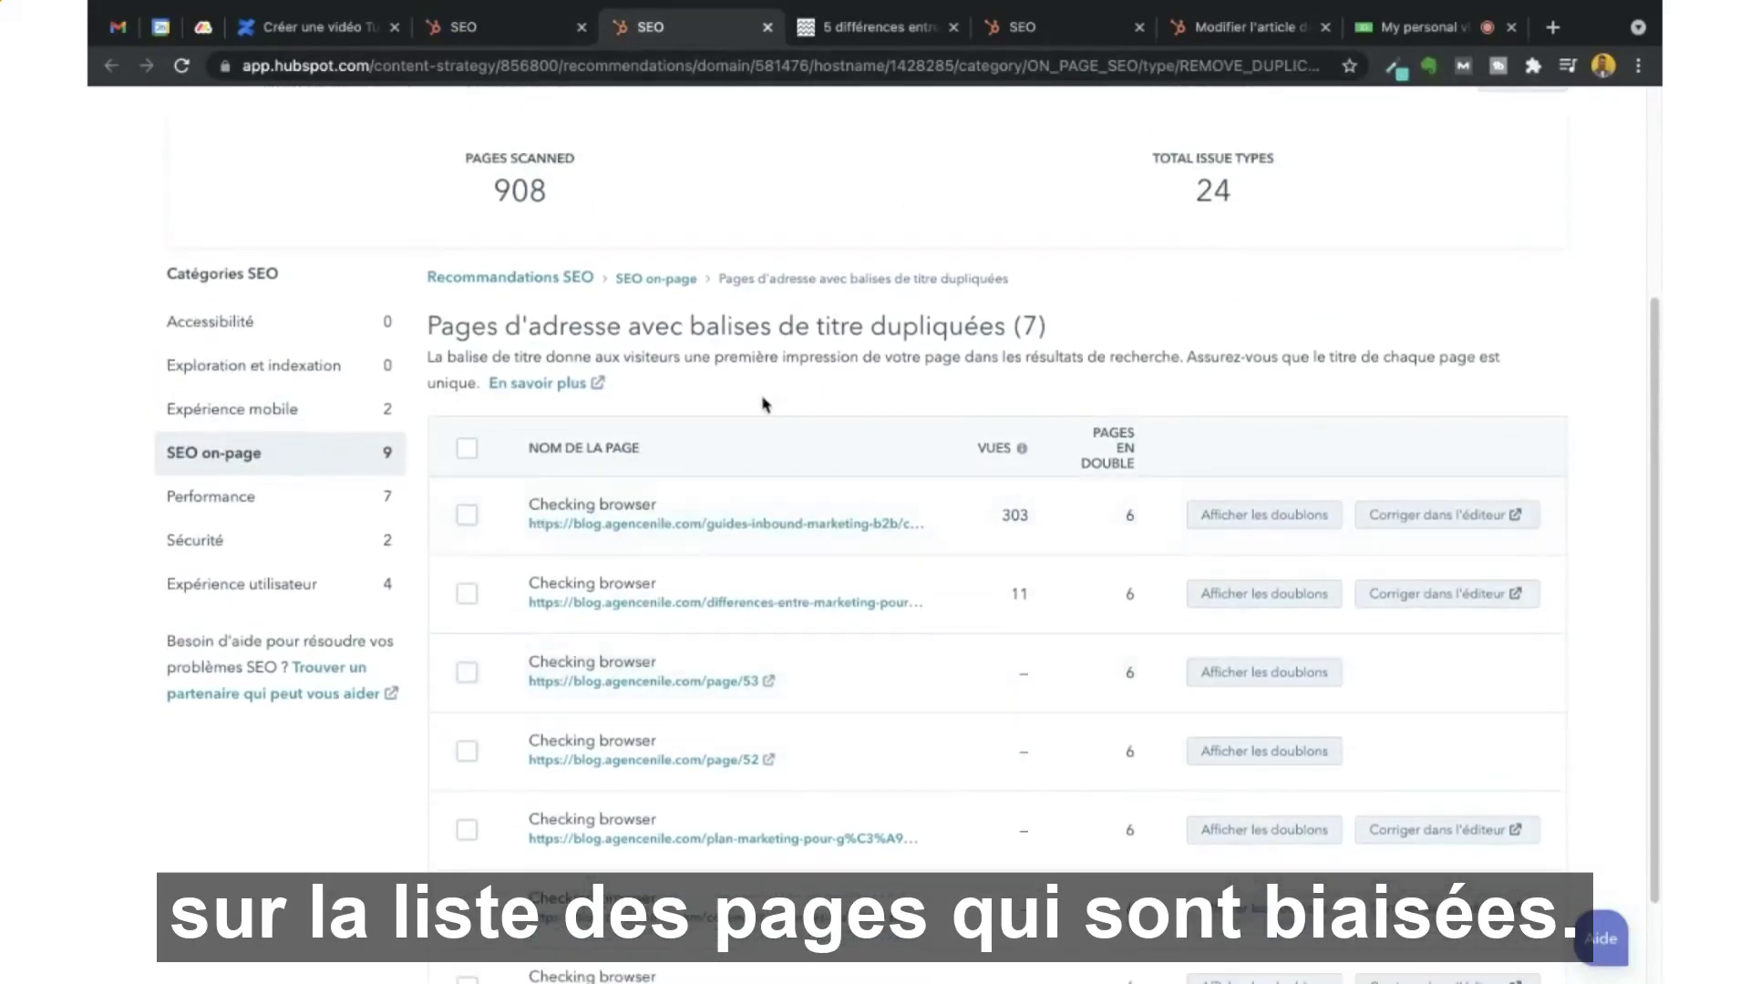
pyautogui.scroll(-1, 701, 511)
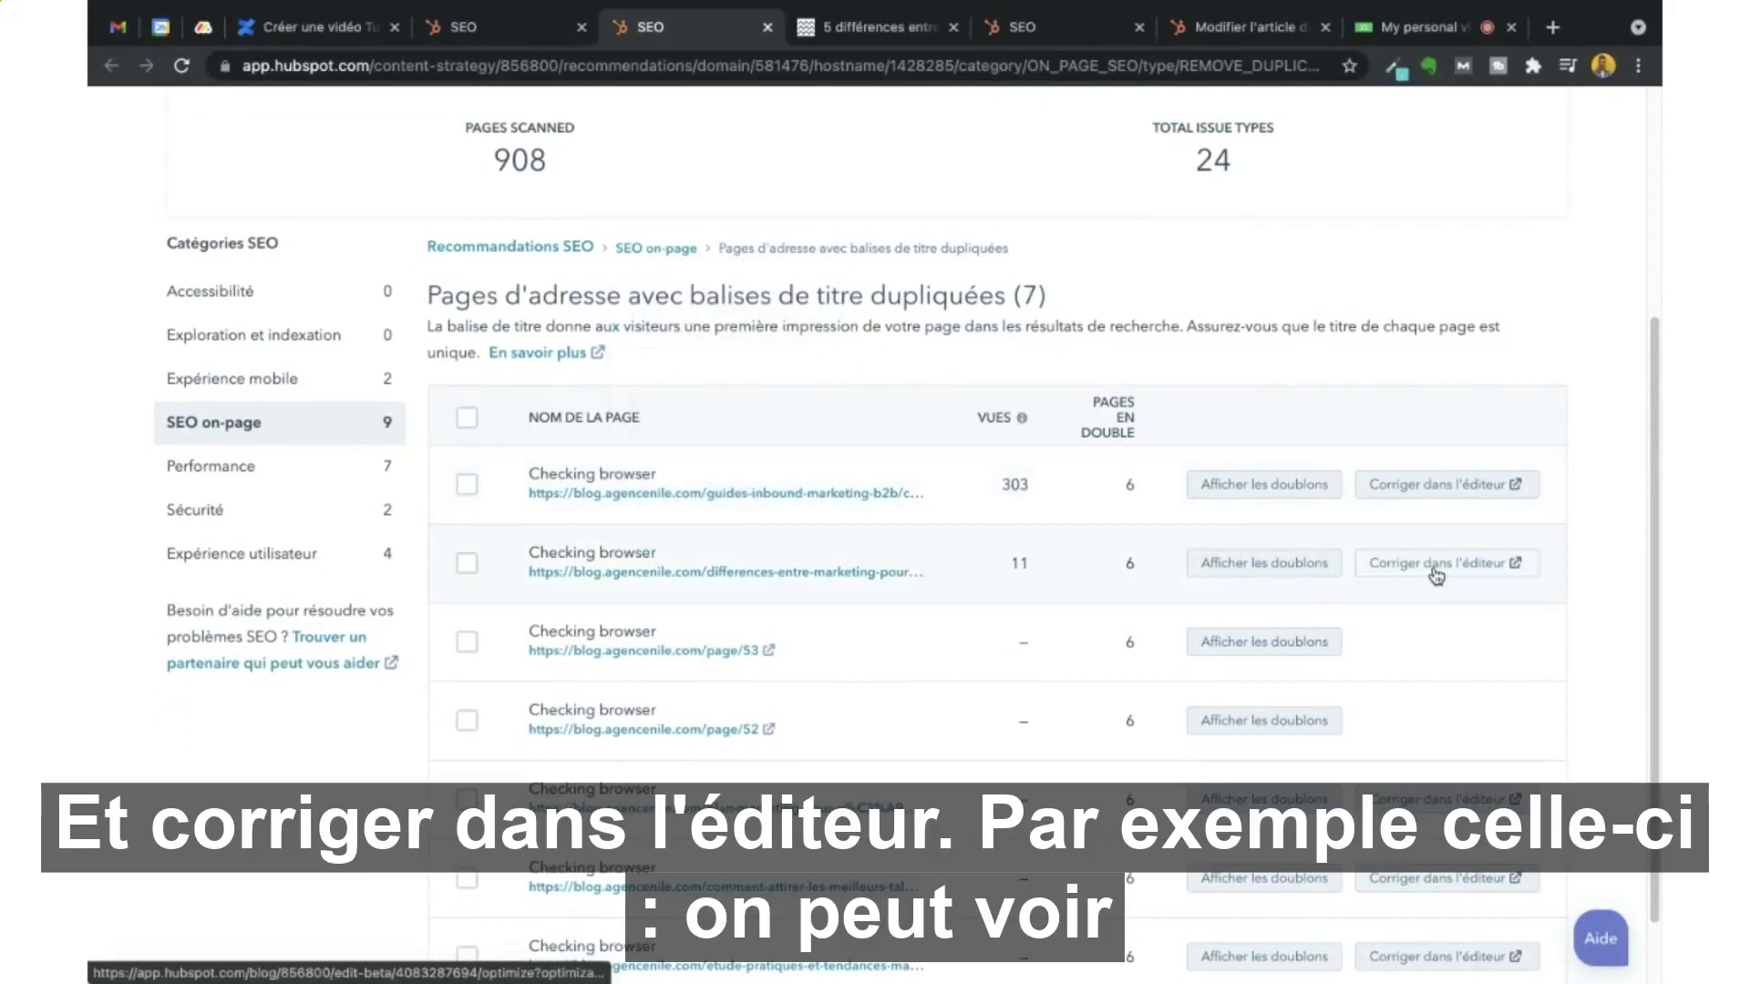
# Open the second affected page for correction in the editor and compare its title with the "Les 5 différences clés" heading in the body.
pyautogui.click(1437, 563)
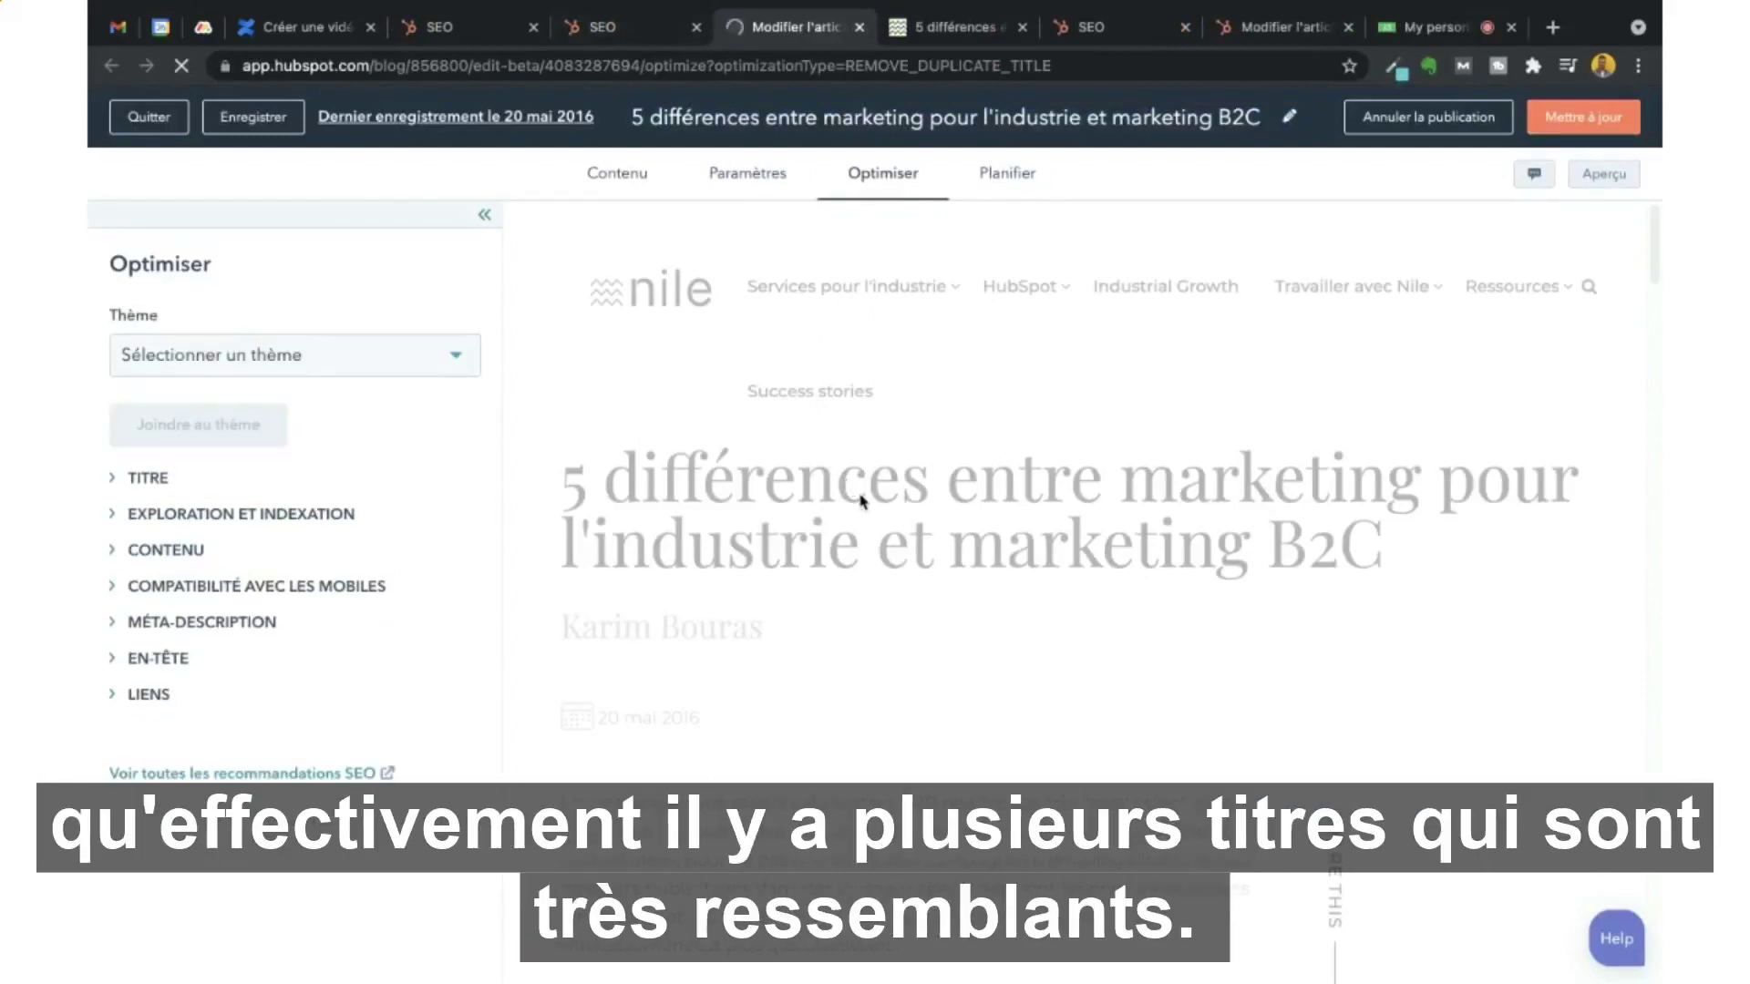
pyautogui.scroll(-3, 1004, 567)
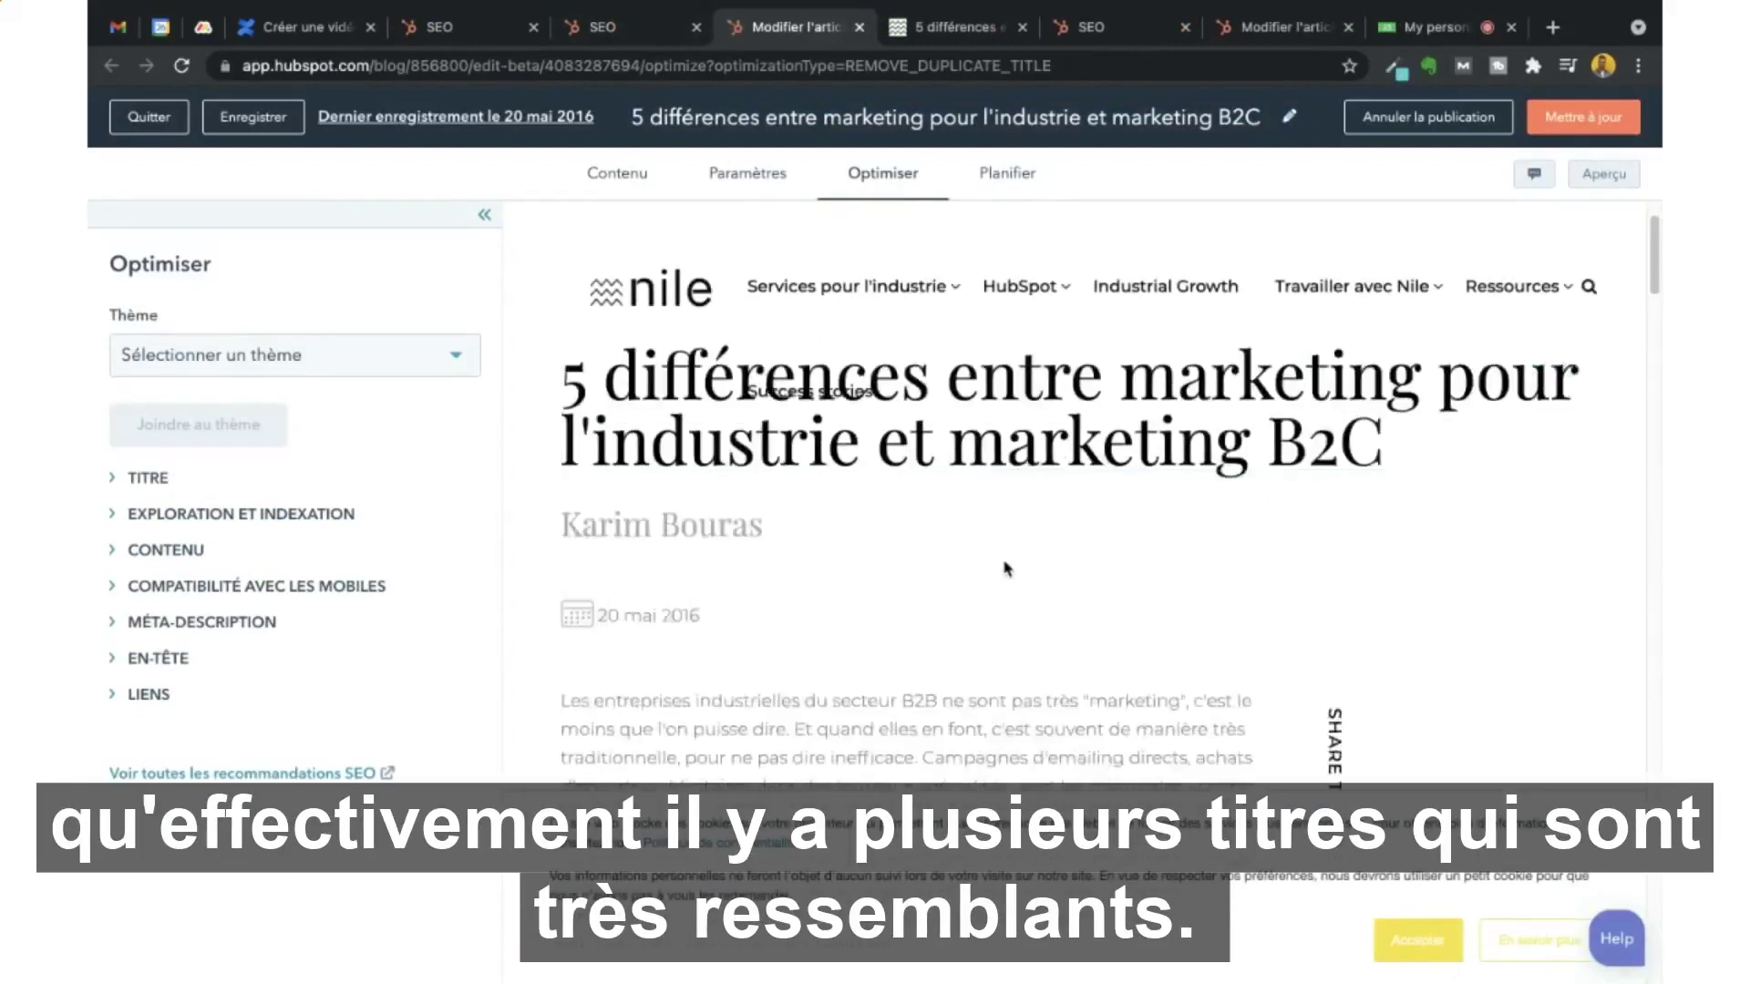
pyautogui.scroll(3, 956, 544)
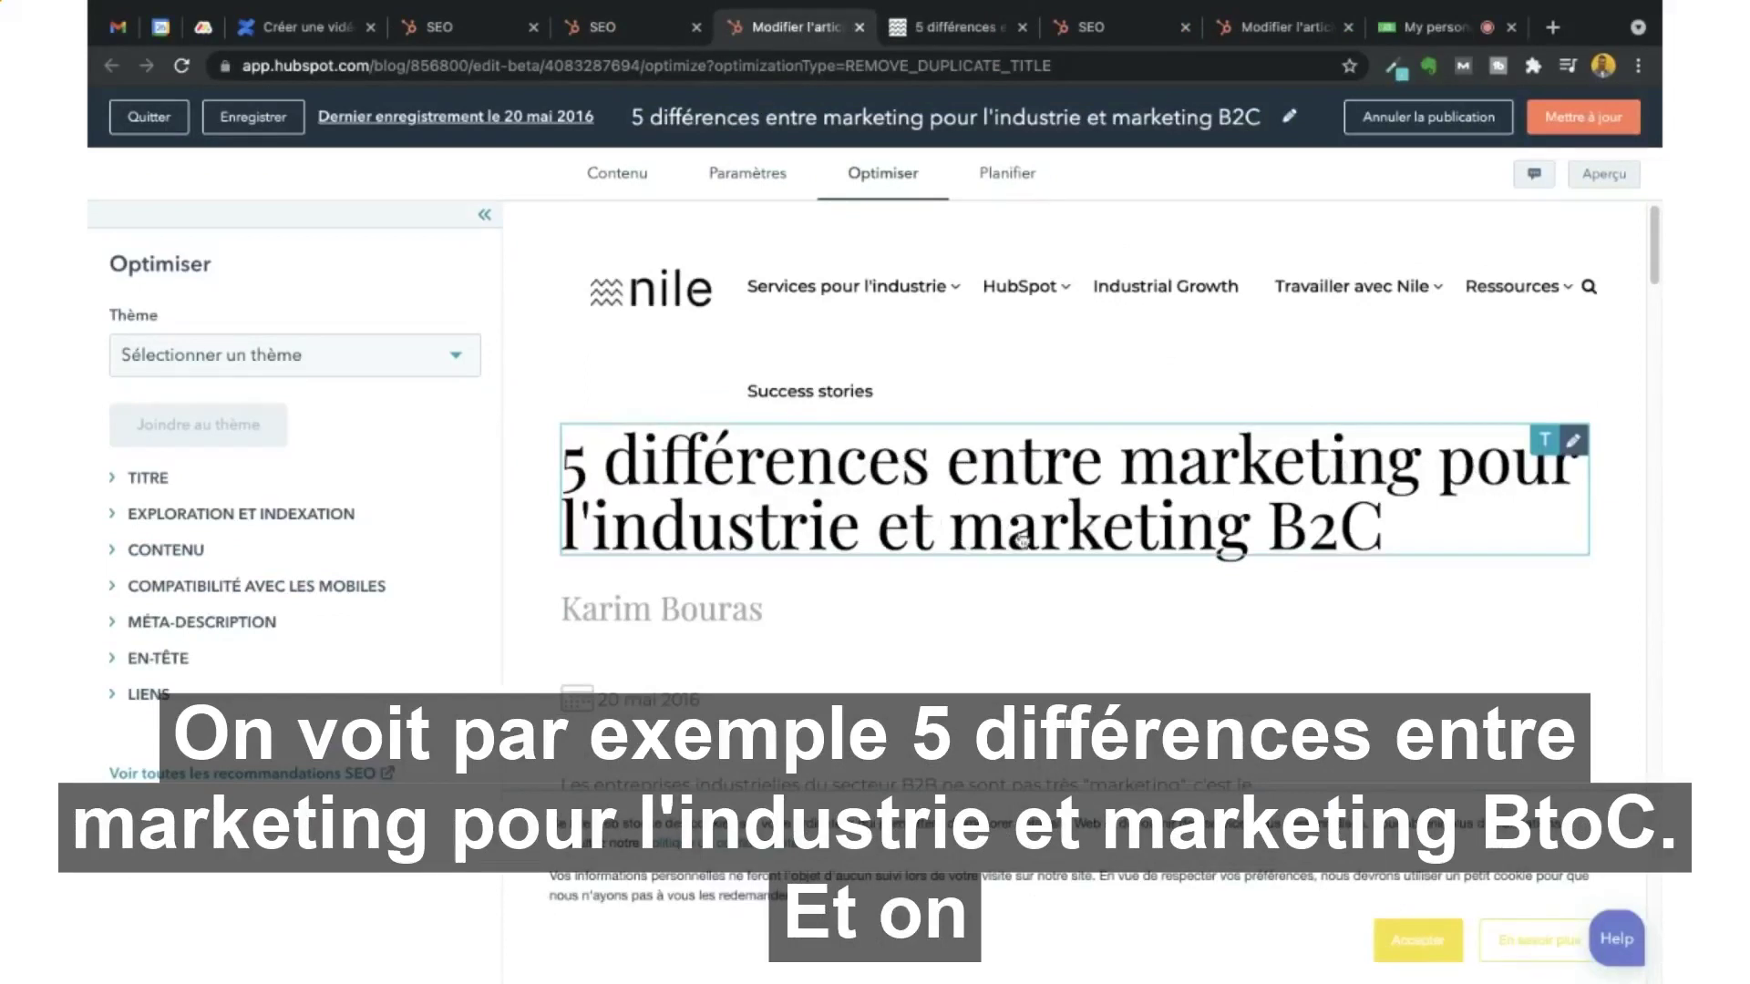
pyautogui.scroll(-9, 1071, 615)
pyautogui.scroll(-5, 1055, 618)
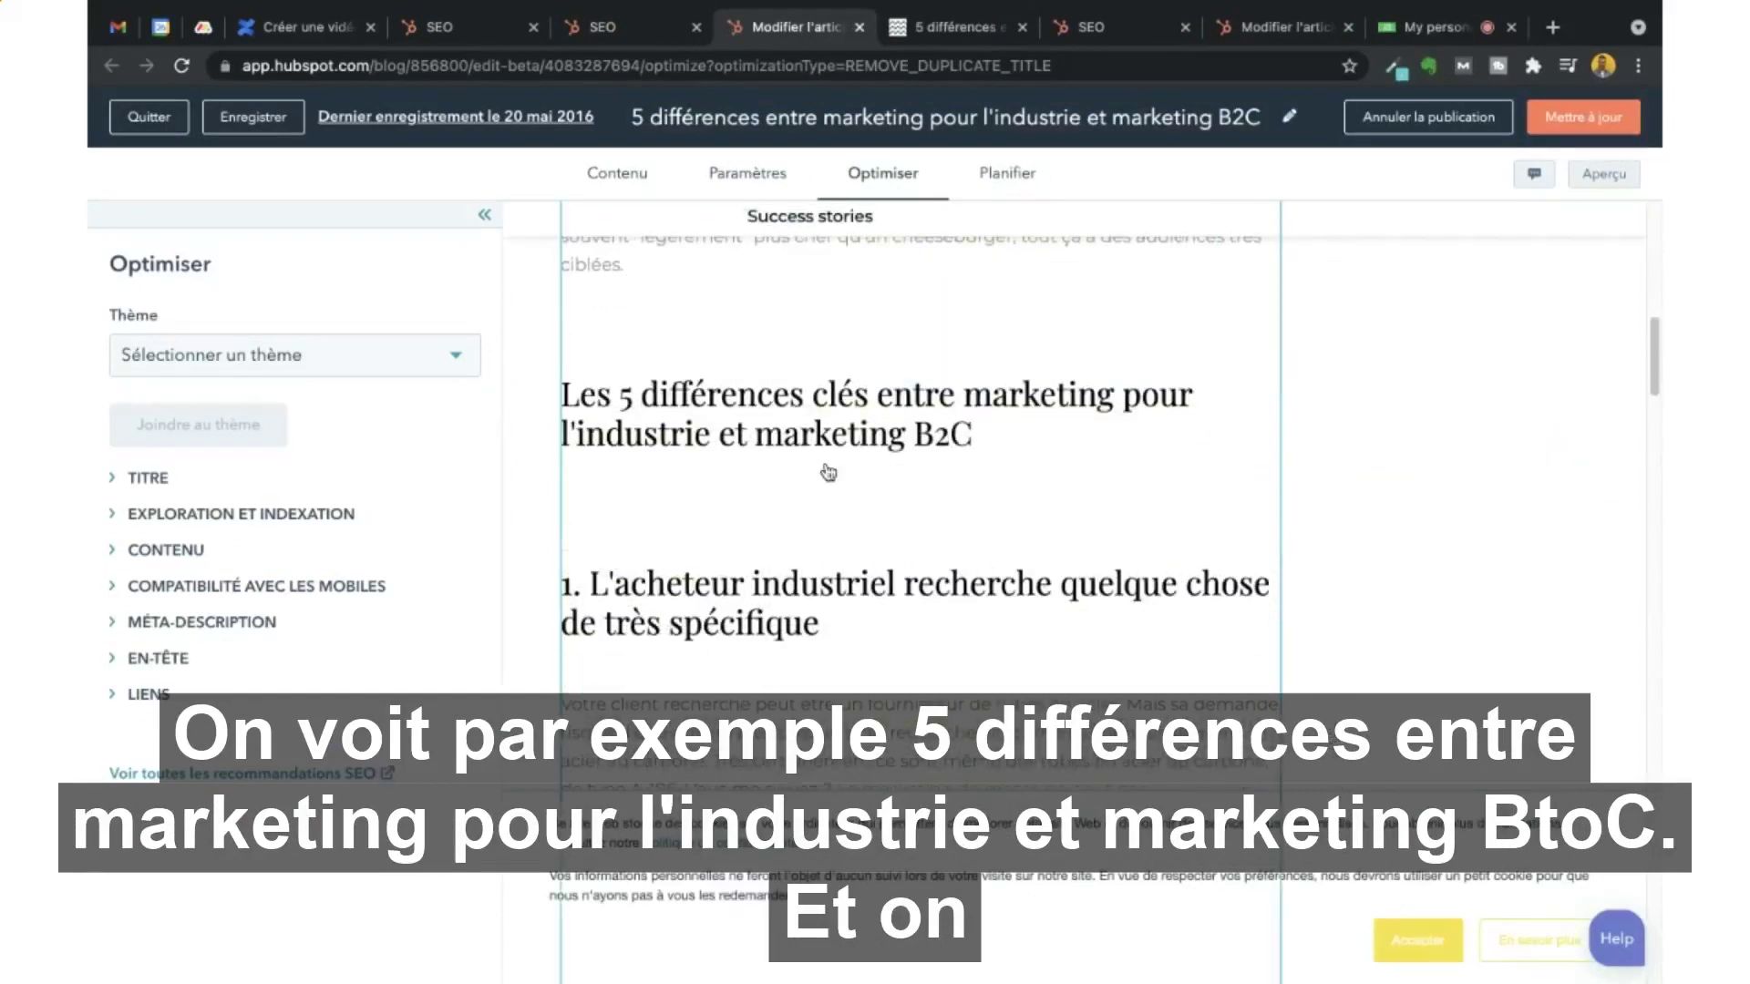
pyautogui.click(705, 421)
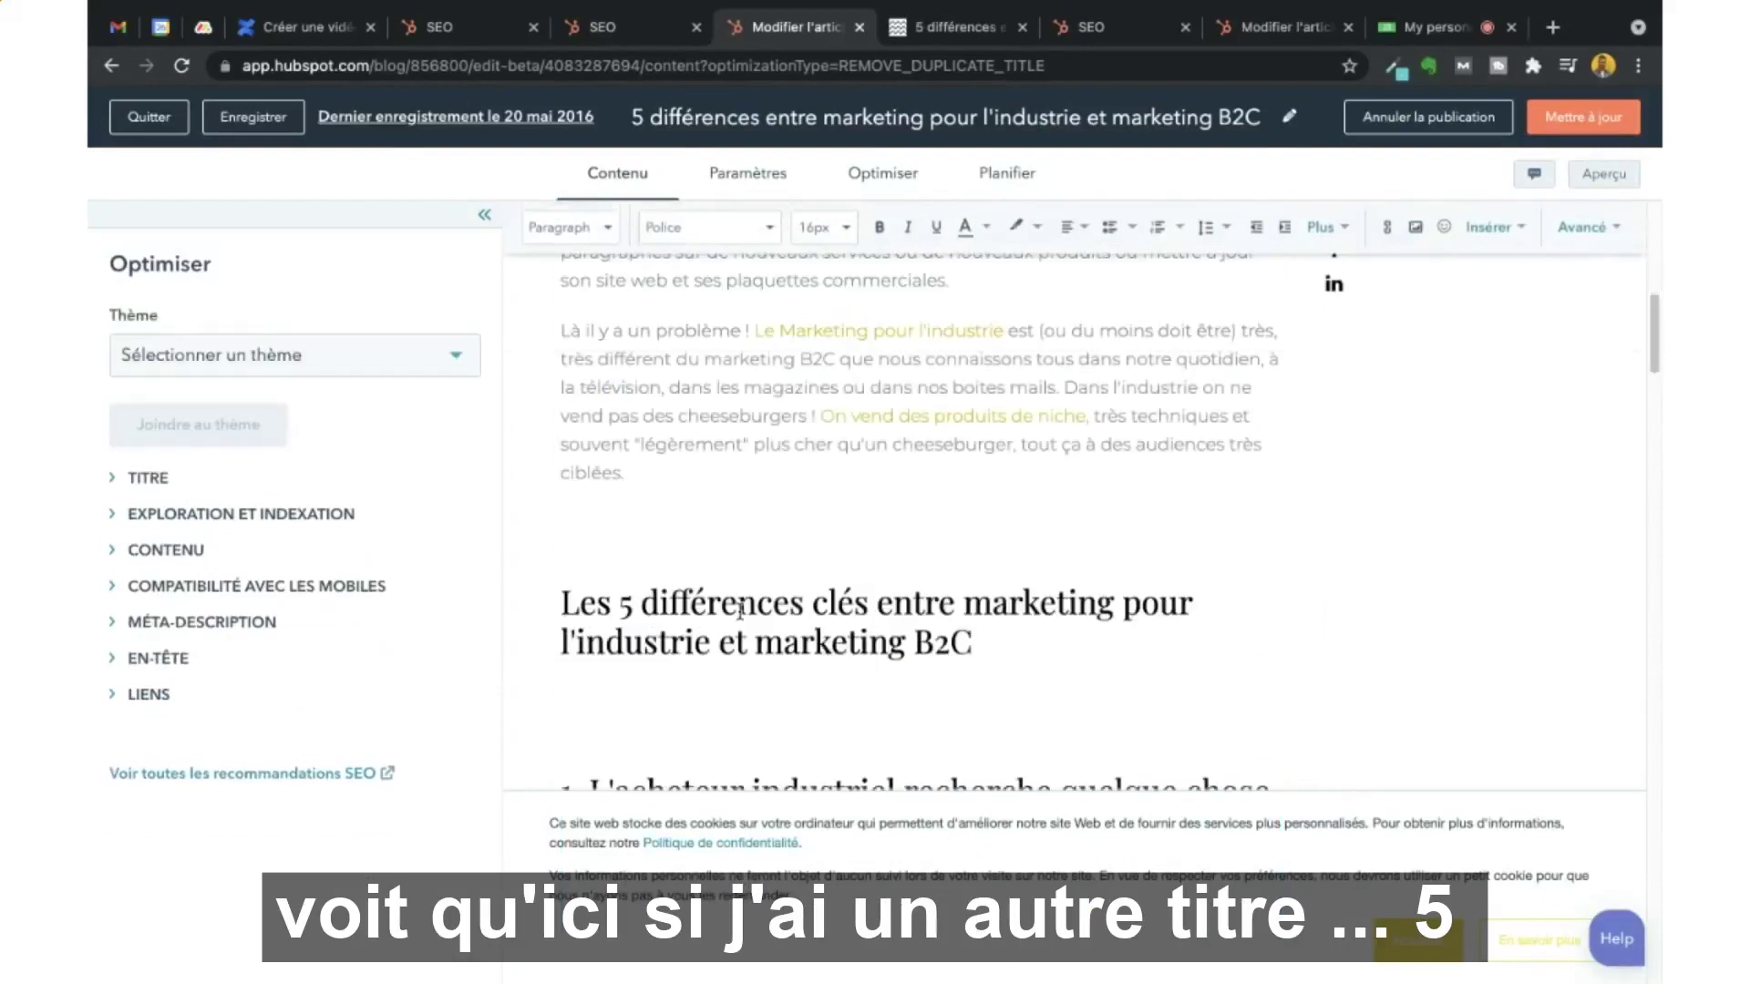
pyautogui.moveTo(966, 643); pyautogui.dragTo(573, 602)
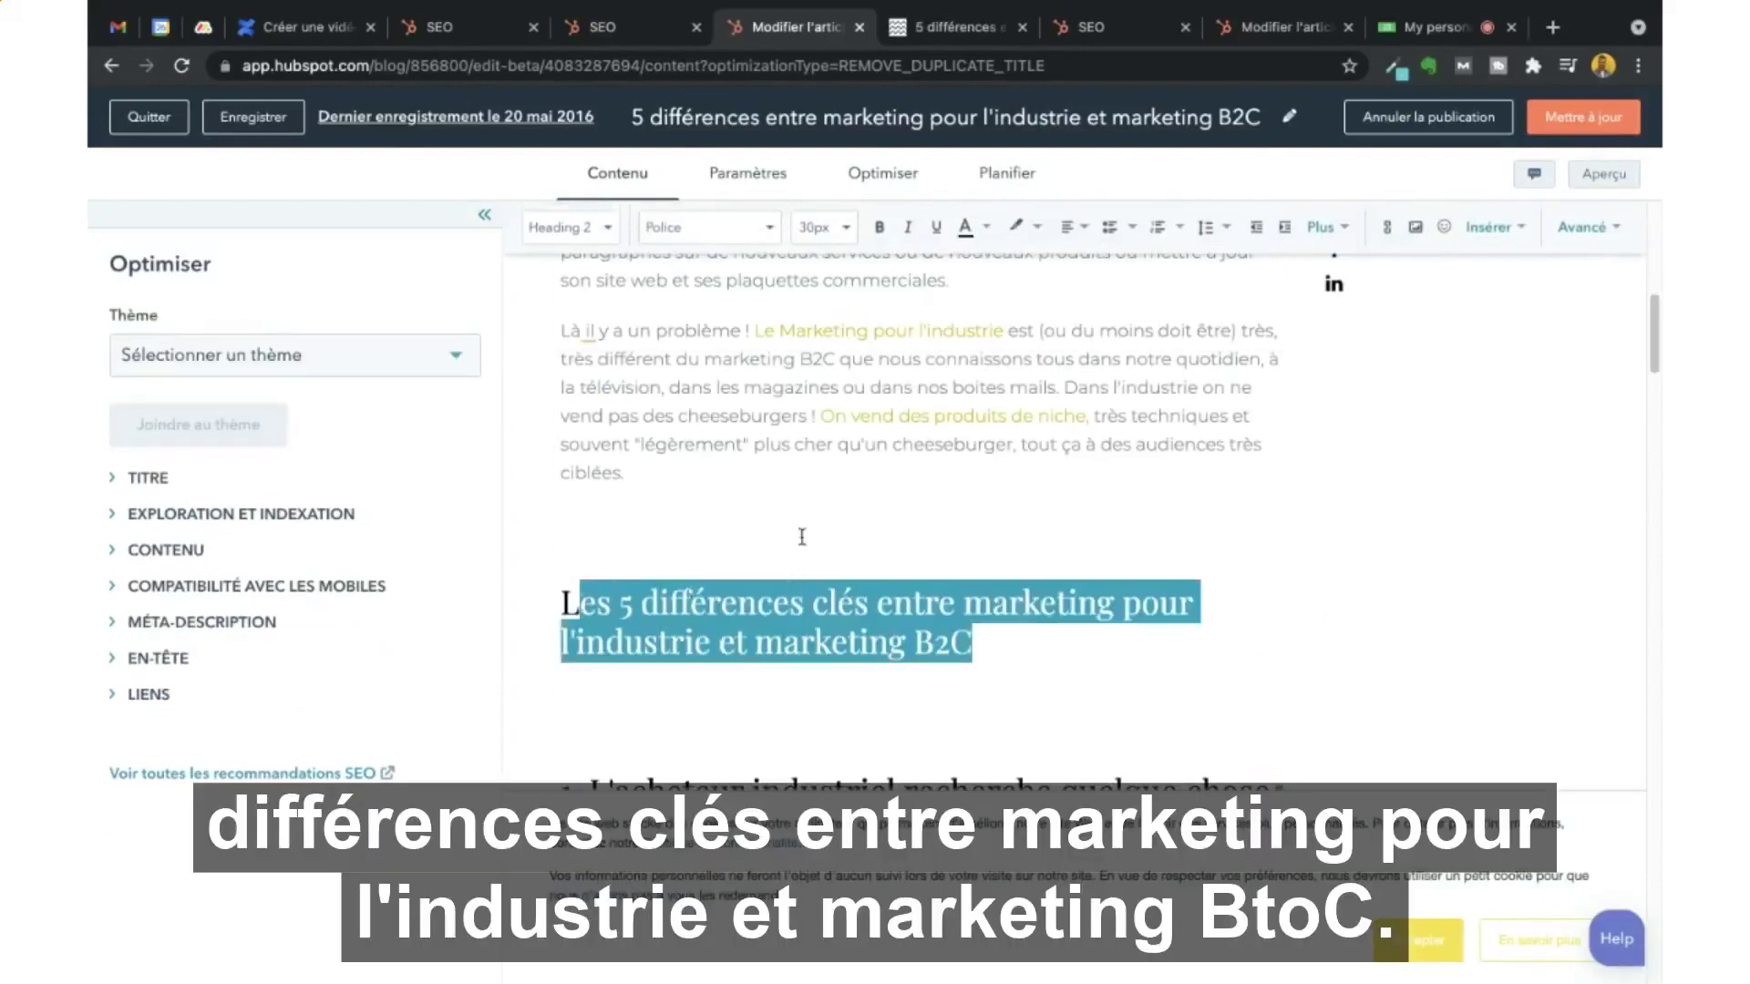
# Return to the SEO on-page recommendations for blog.agencenile.com and look over the page again.
pyautogui.click(460, 27)
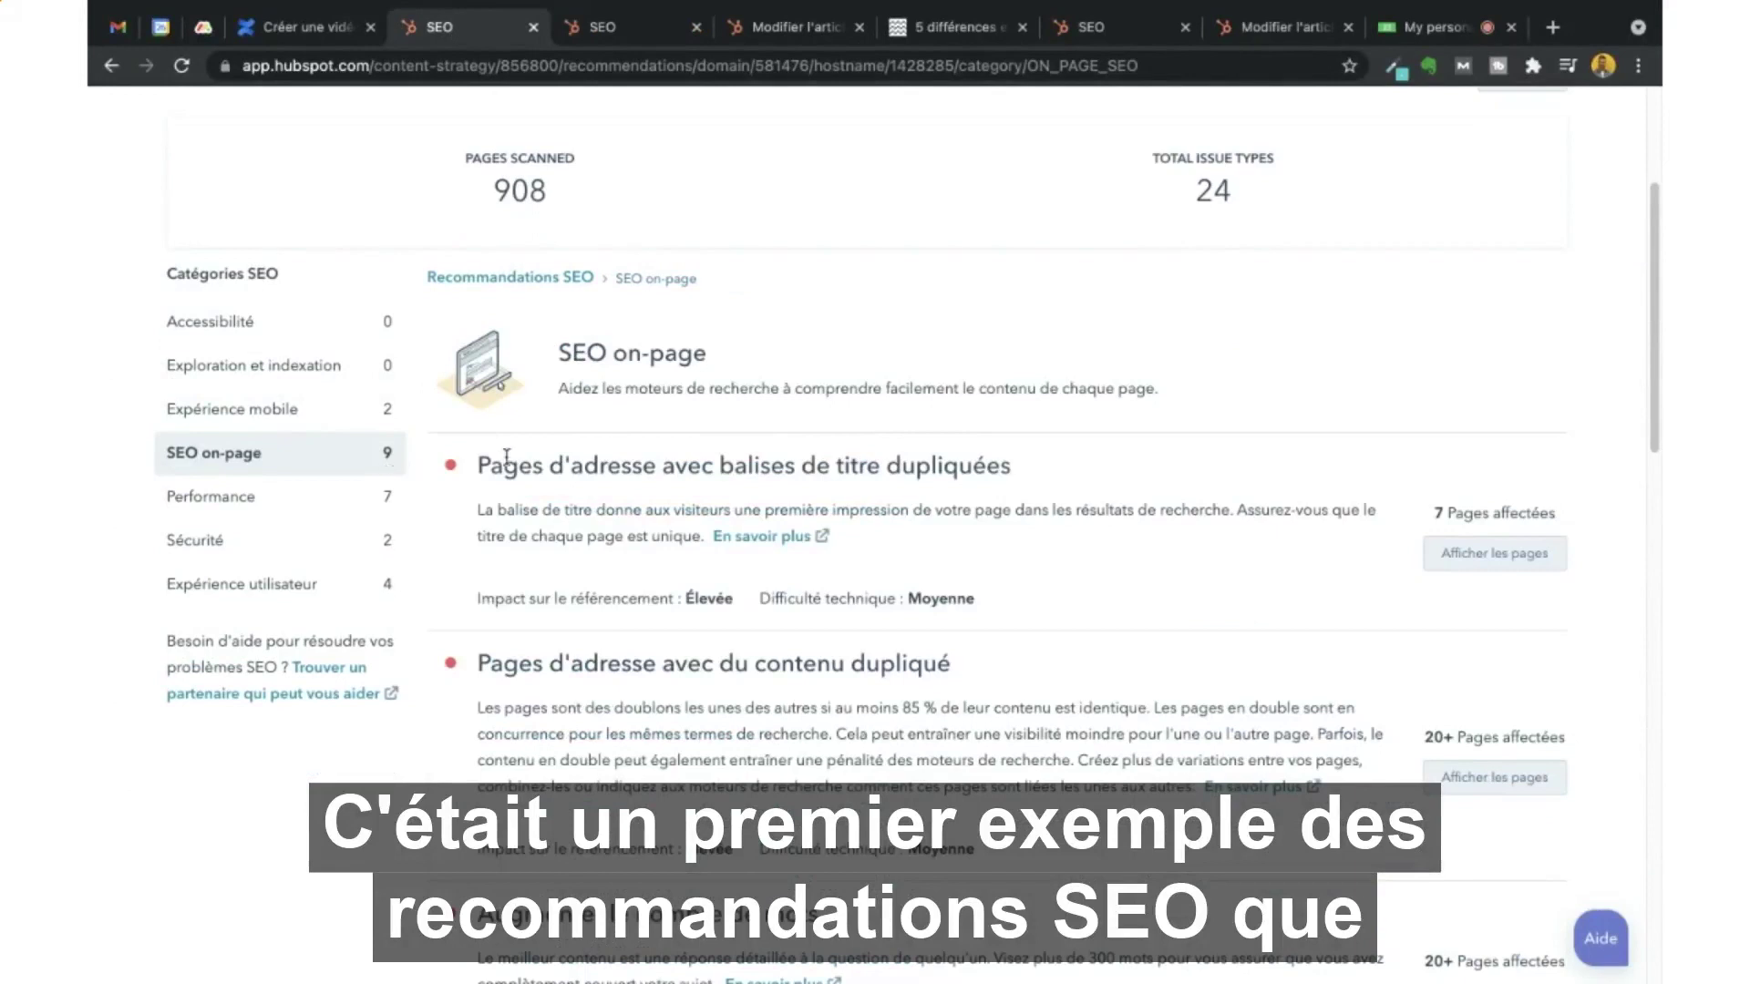
pyautogui.scroll(2, 508, 463)
pyautogui.scroll(-2, 618, 569)
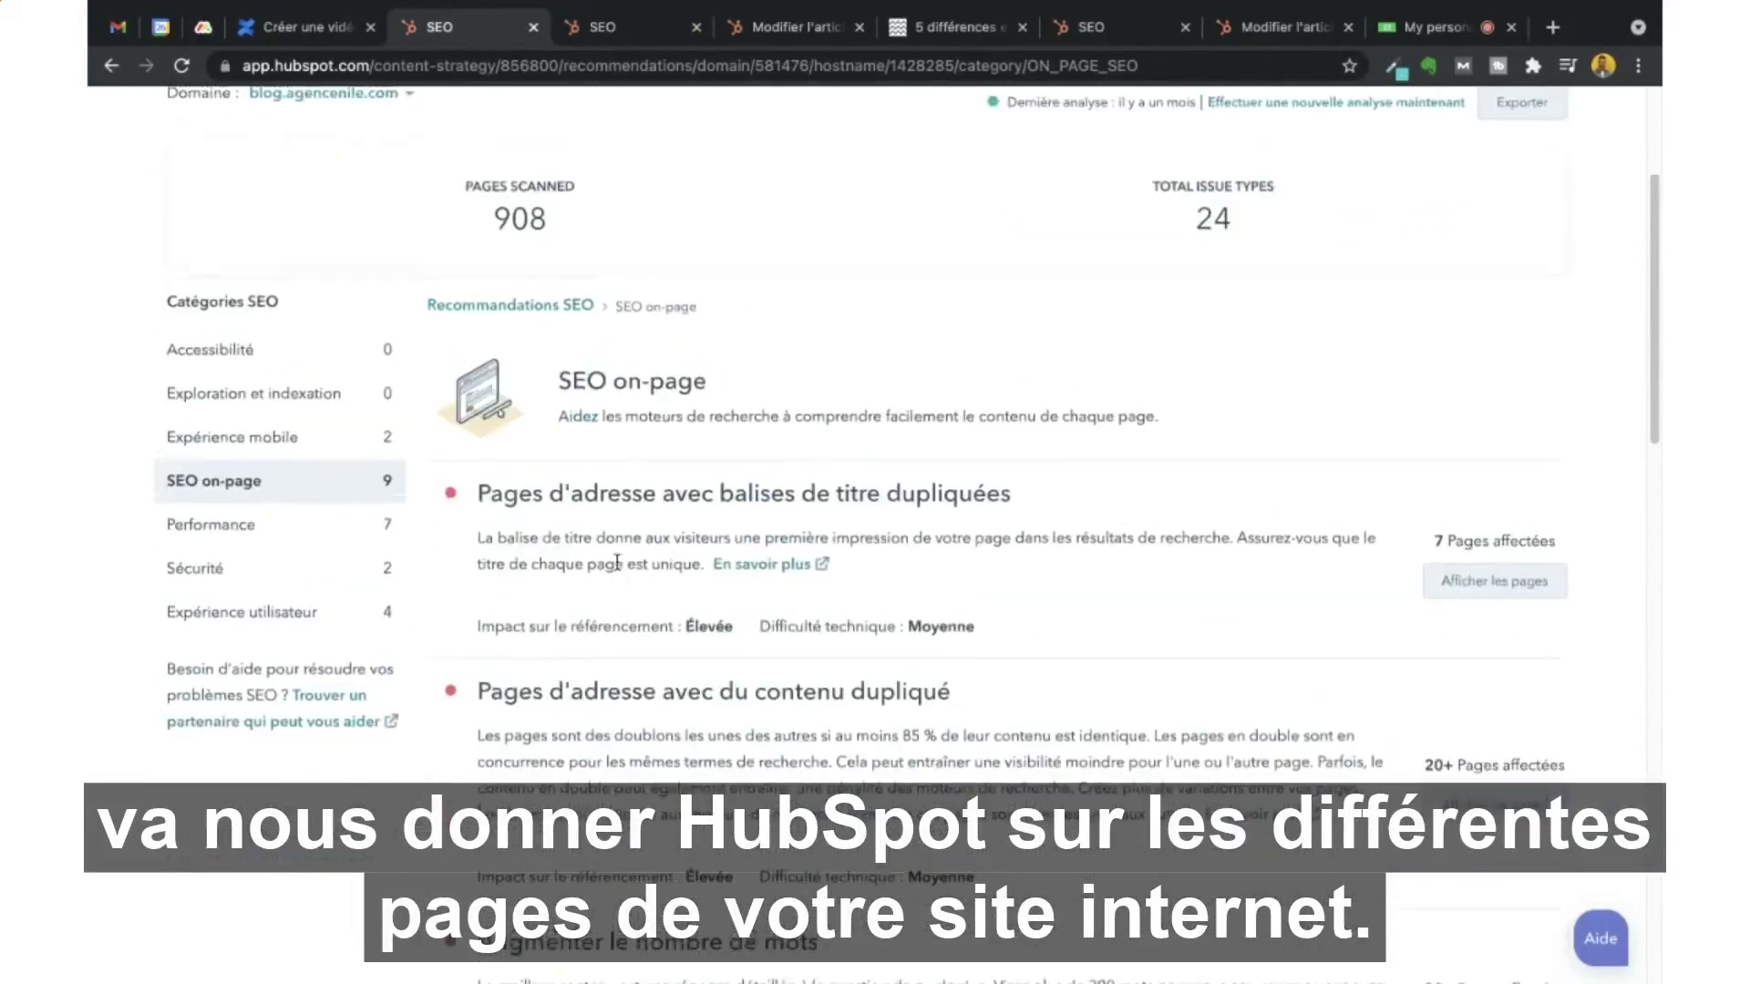
pyautogui.scroll(2, 618, 570)
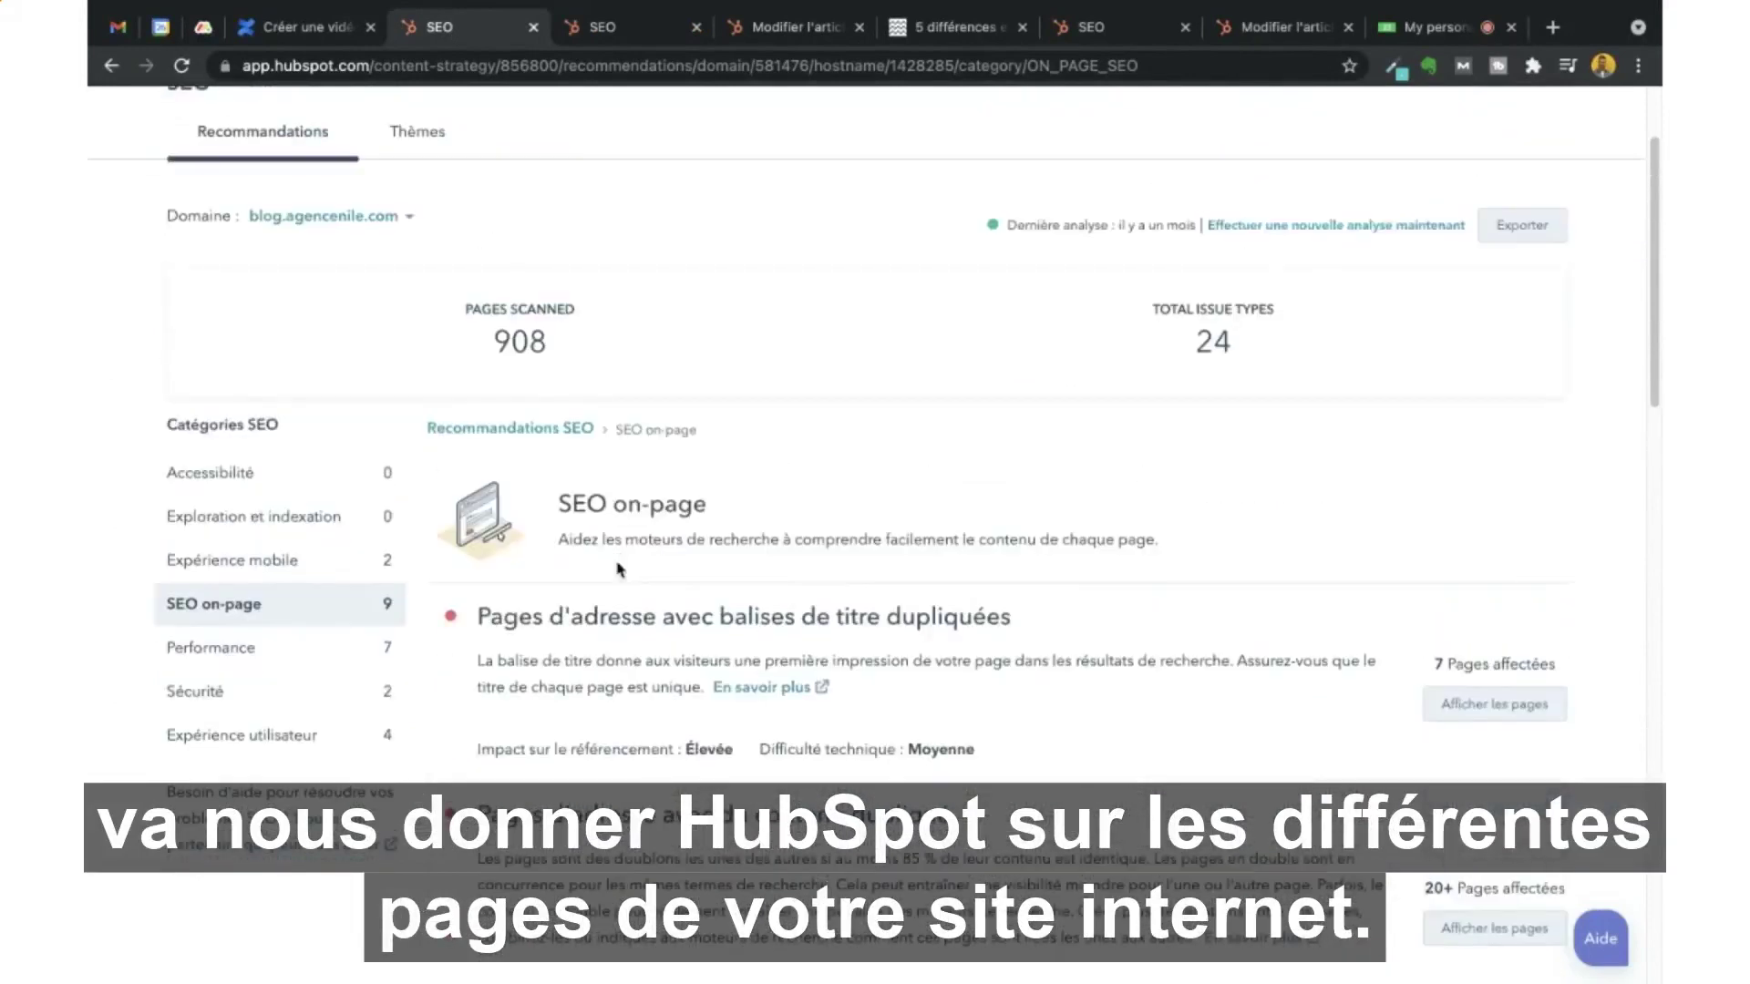
pyautogui.scroll(2, 629, 554)
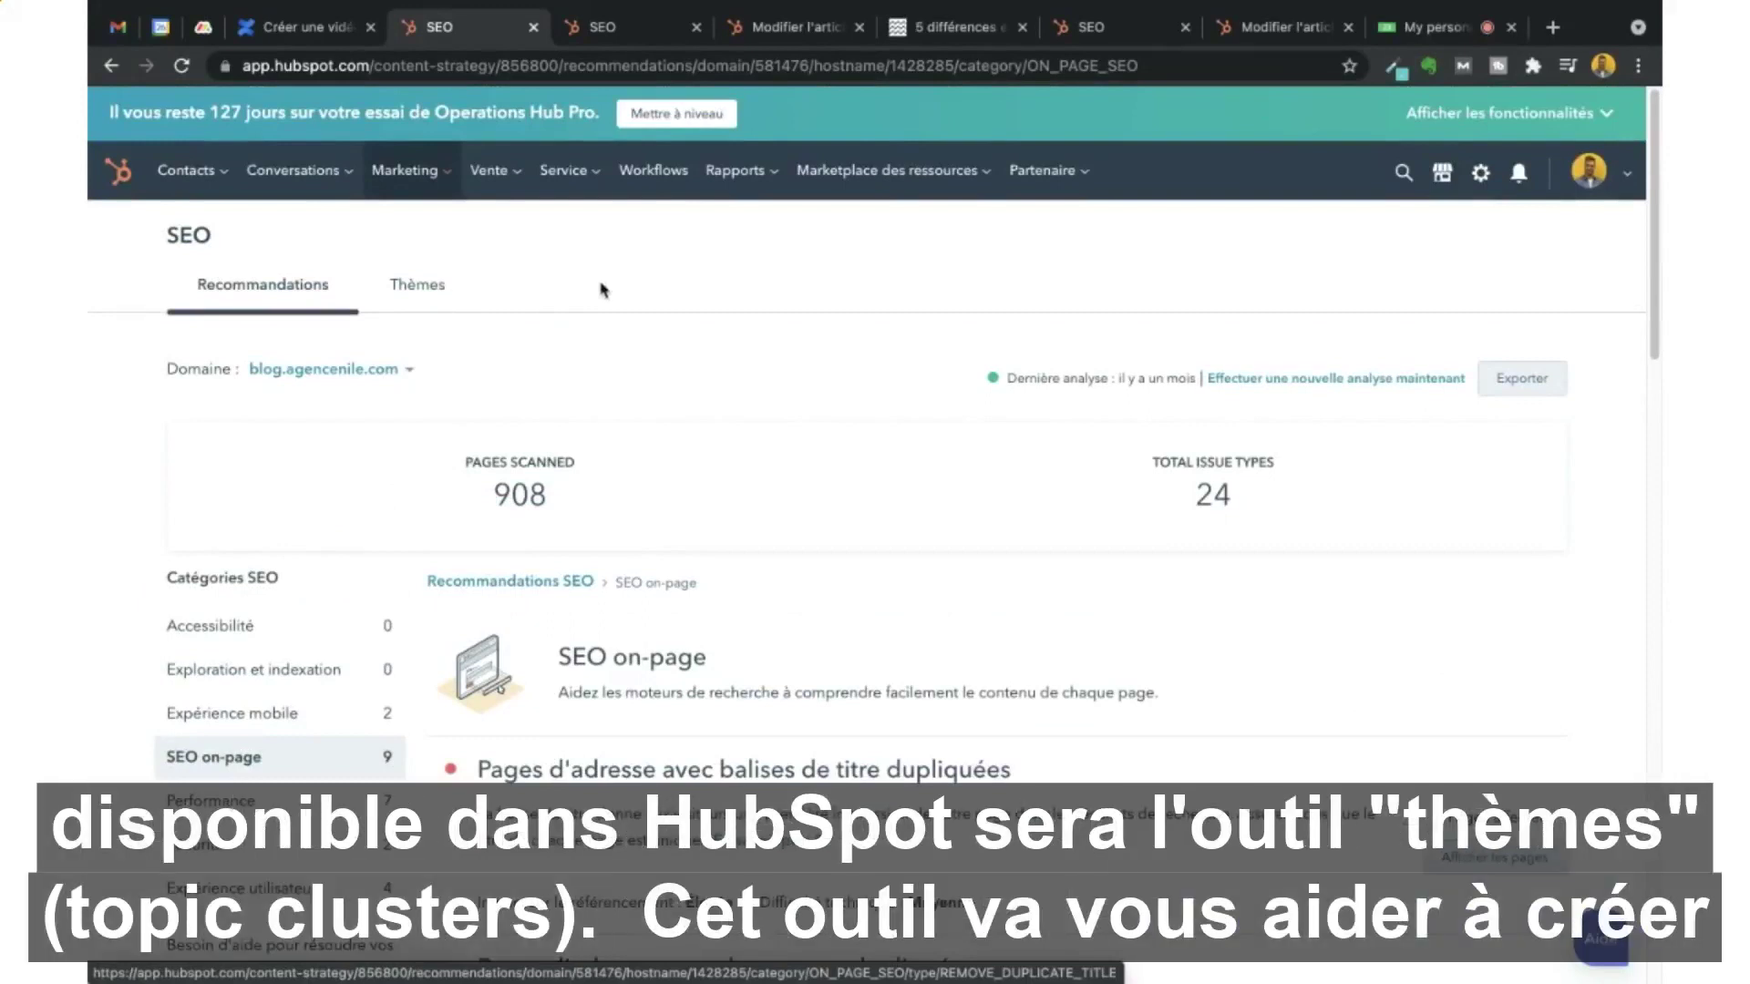
# Open the Thèmes section of the SEO tool and review the list of topics.
pyautogui.click(398, 307)
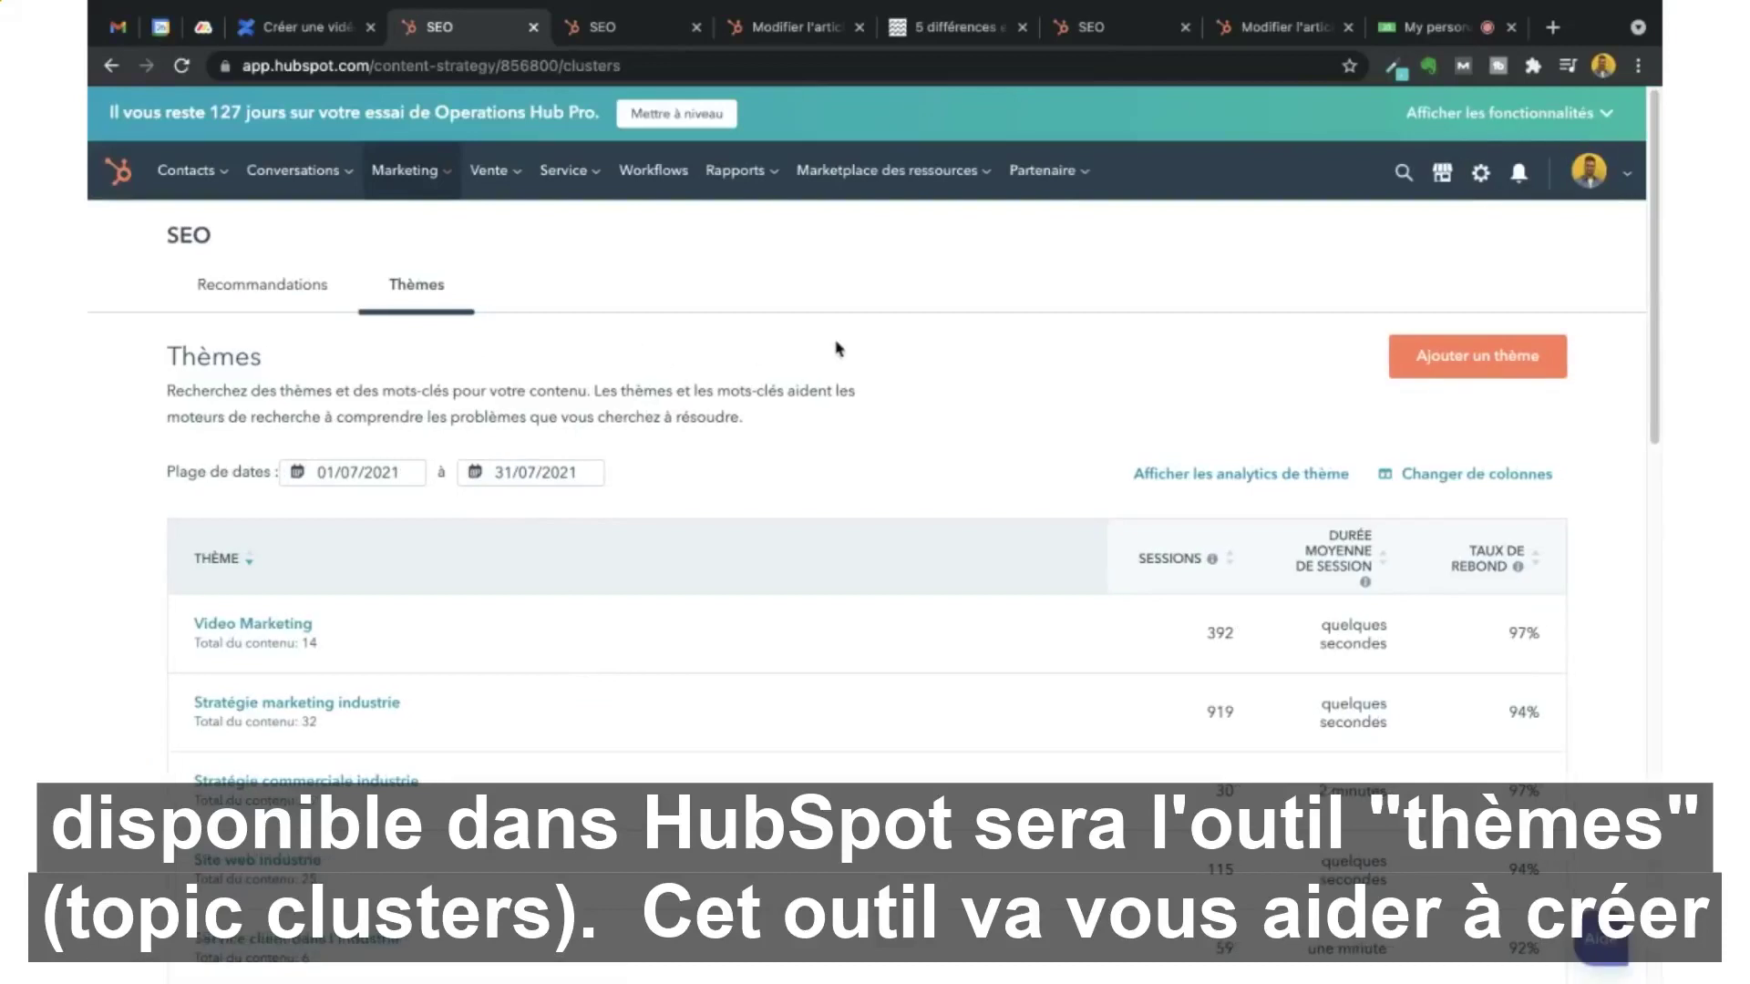
pyautogui.scroll(-1, 857, 492)
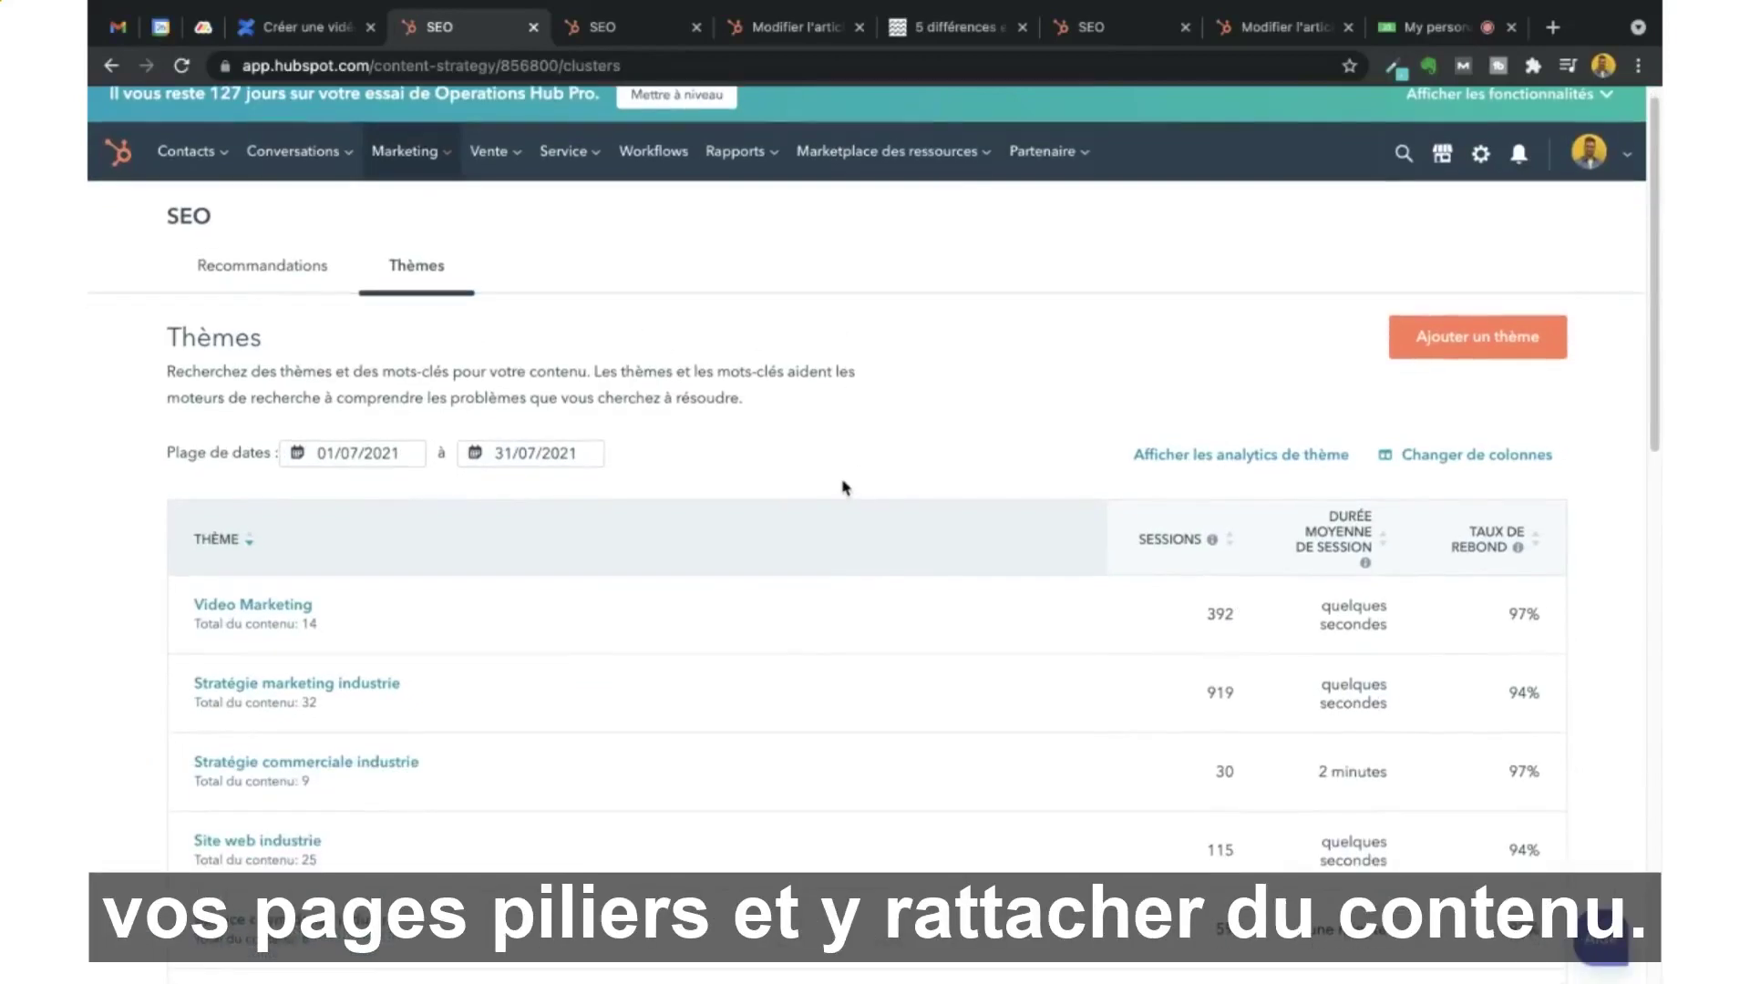
pyautogui.scroll(-1, 764, 495)
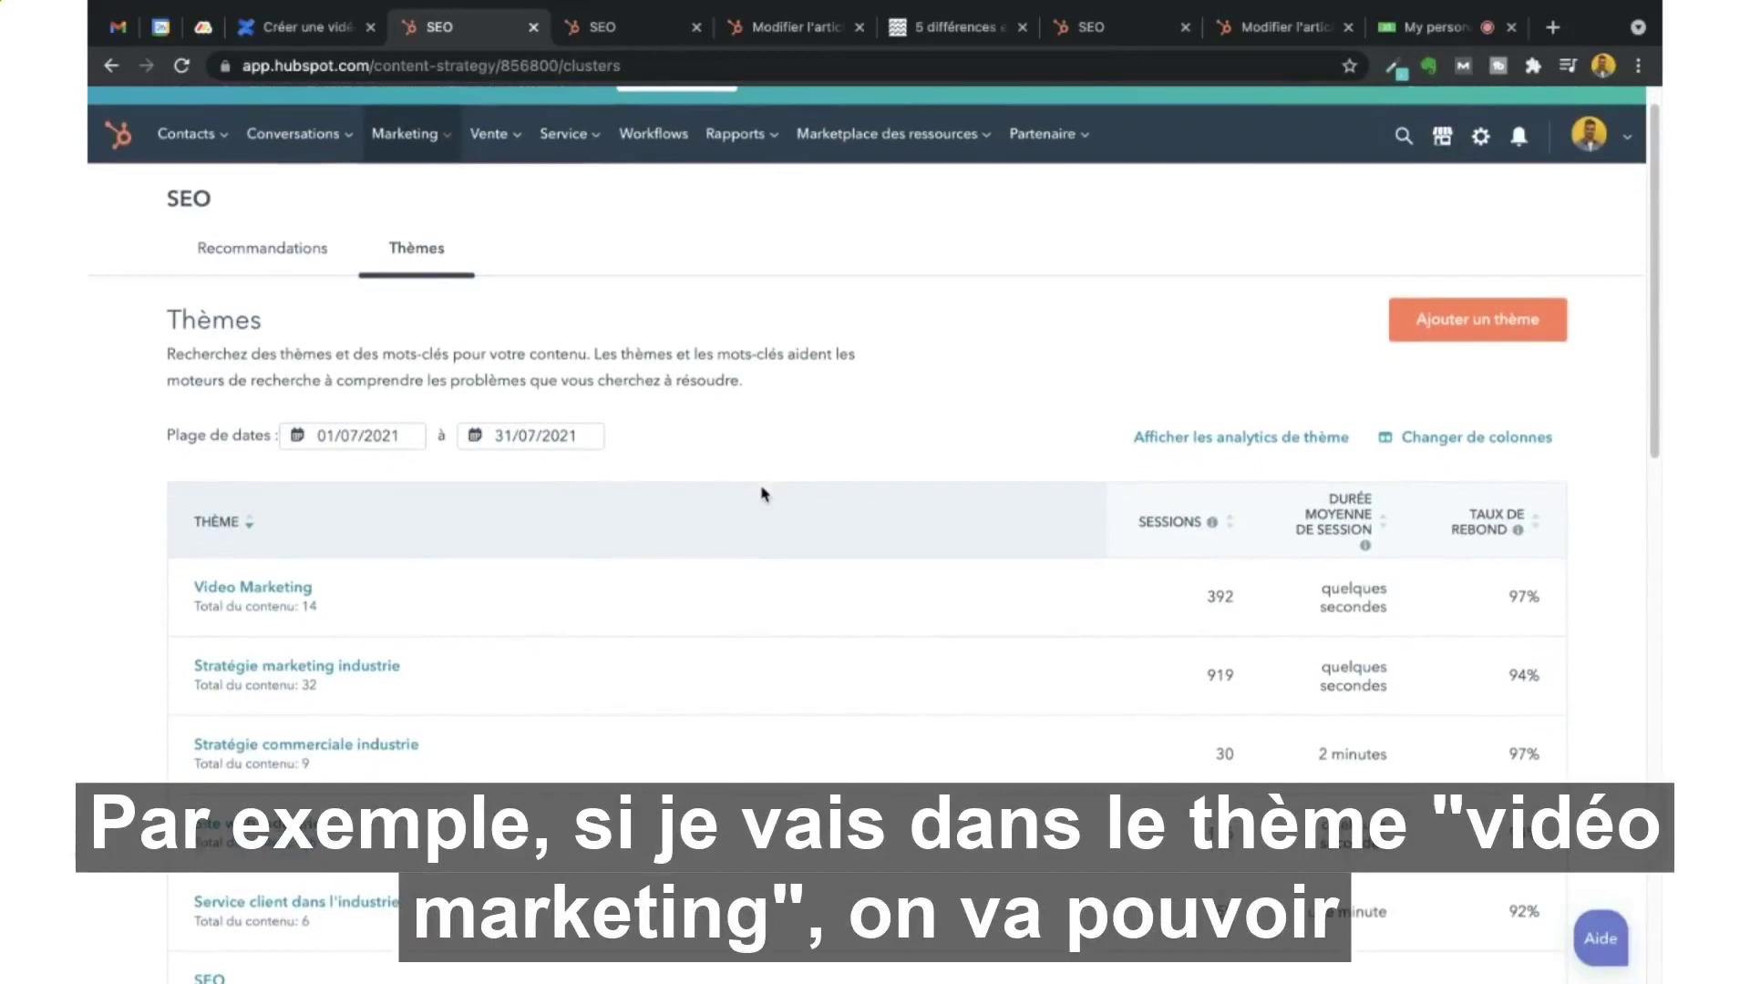
pyautogui.scroll(-1, 593, 504)
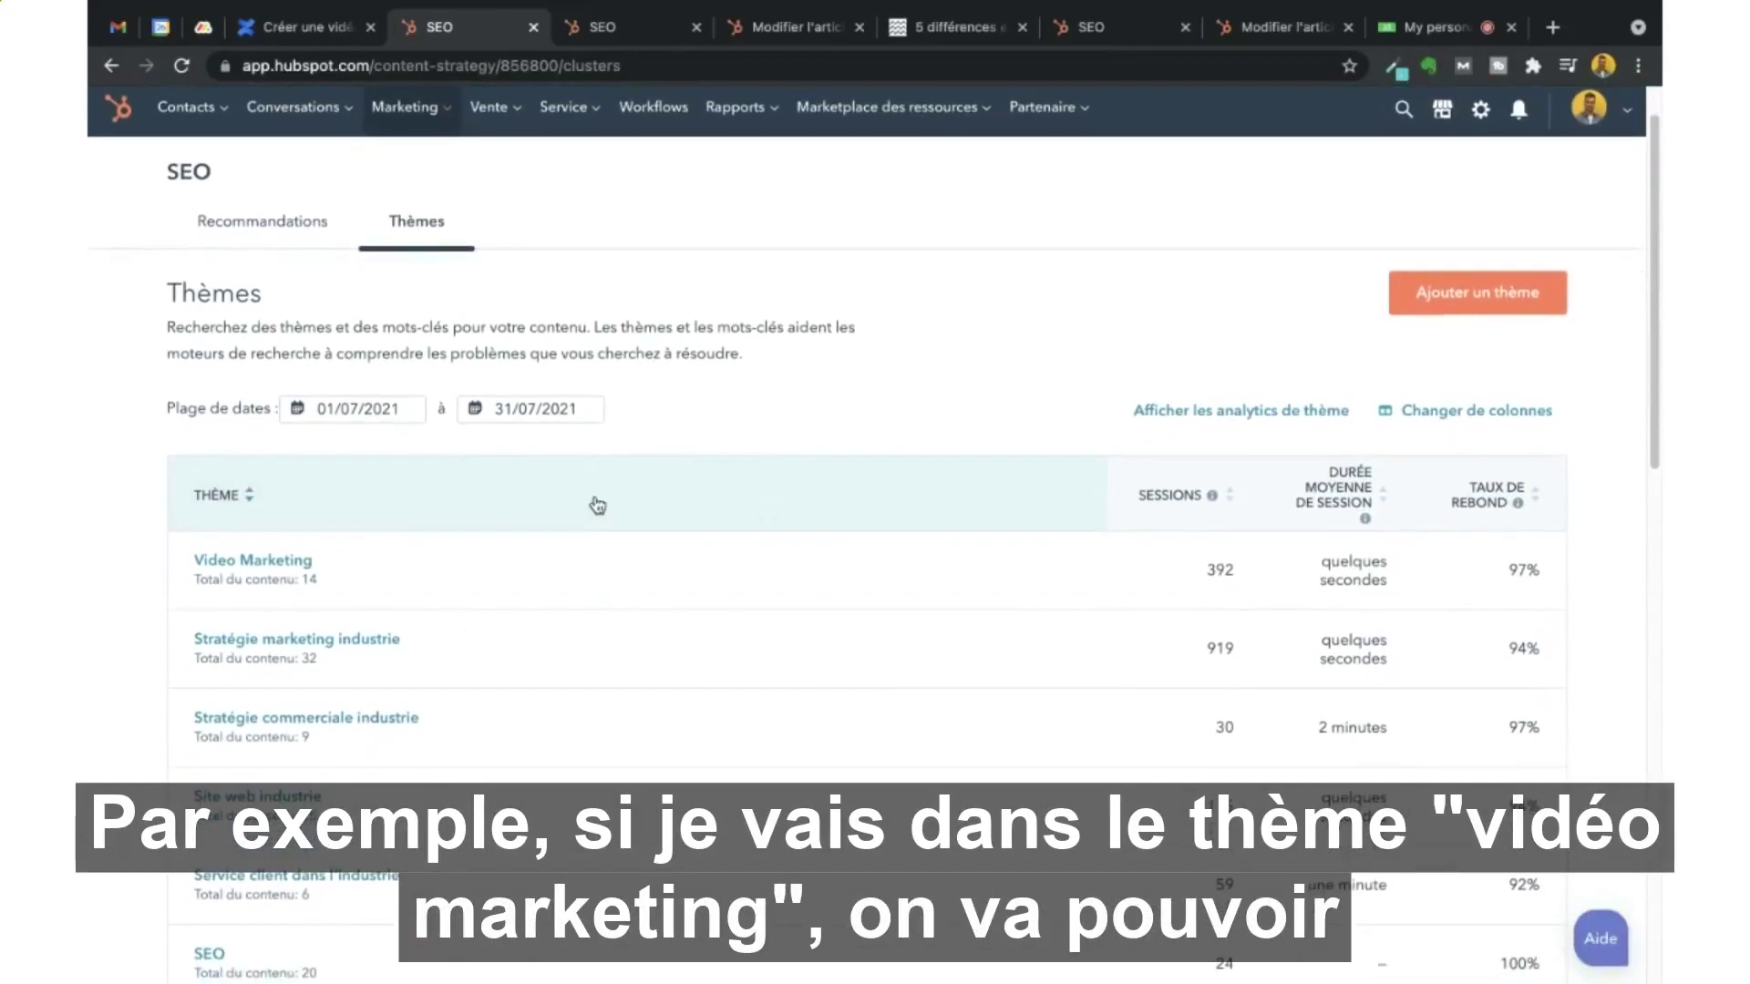
# Open the Video Marketing topic and examine its cluster map of the pillar page and attached content.
pyautogui.click(261, 563)
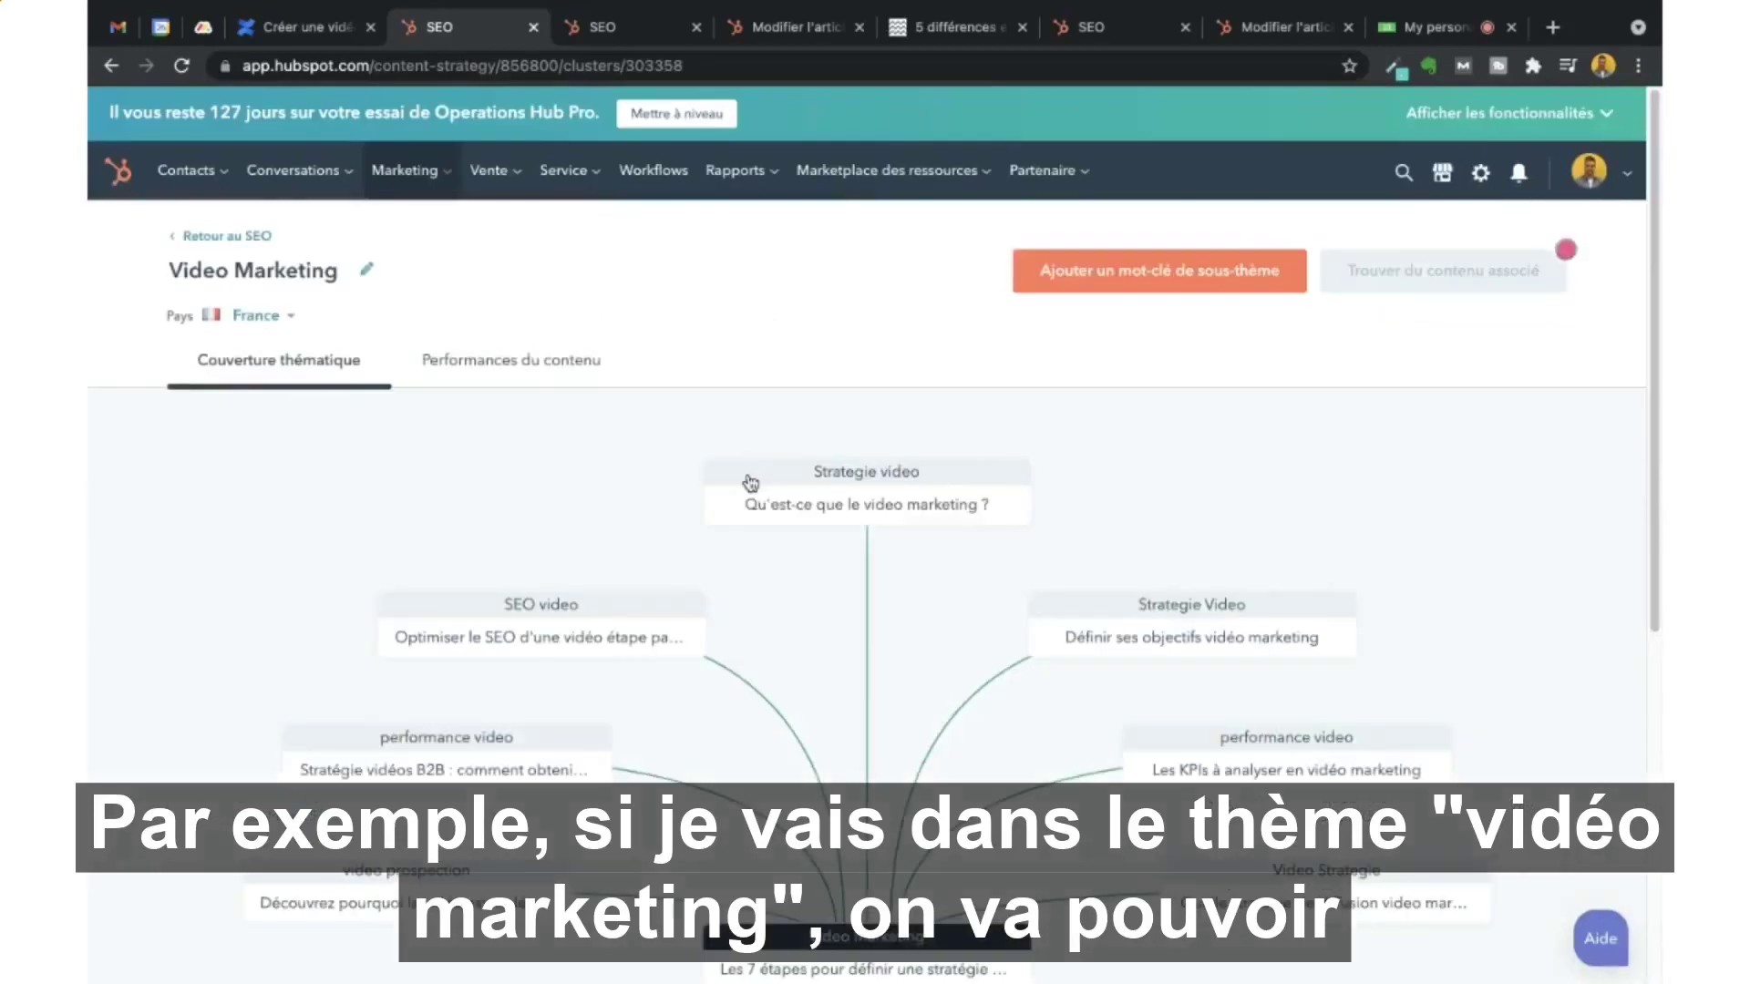
pyautogui.scroll(-5, 764, 495)
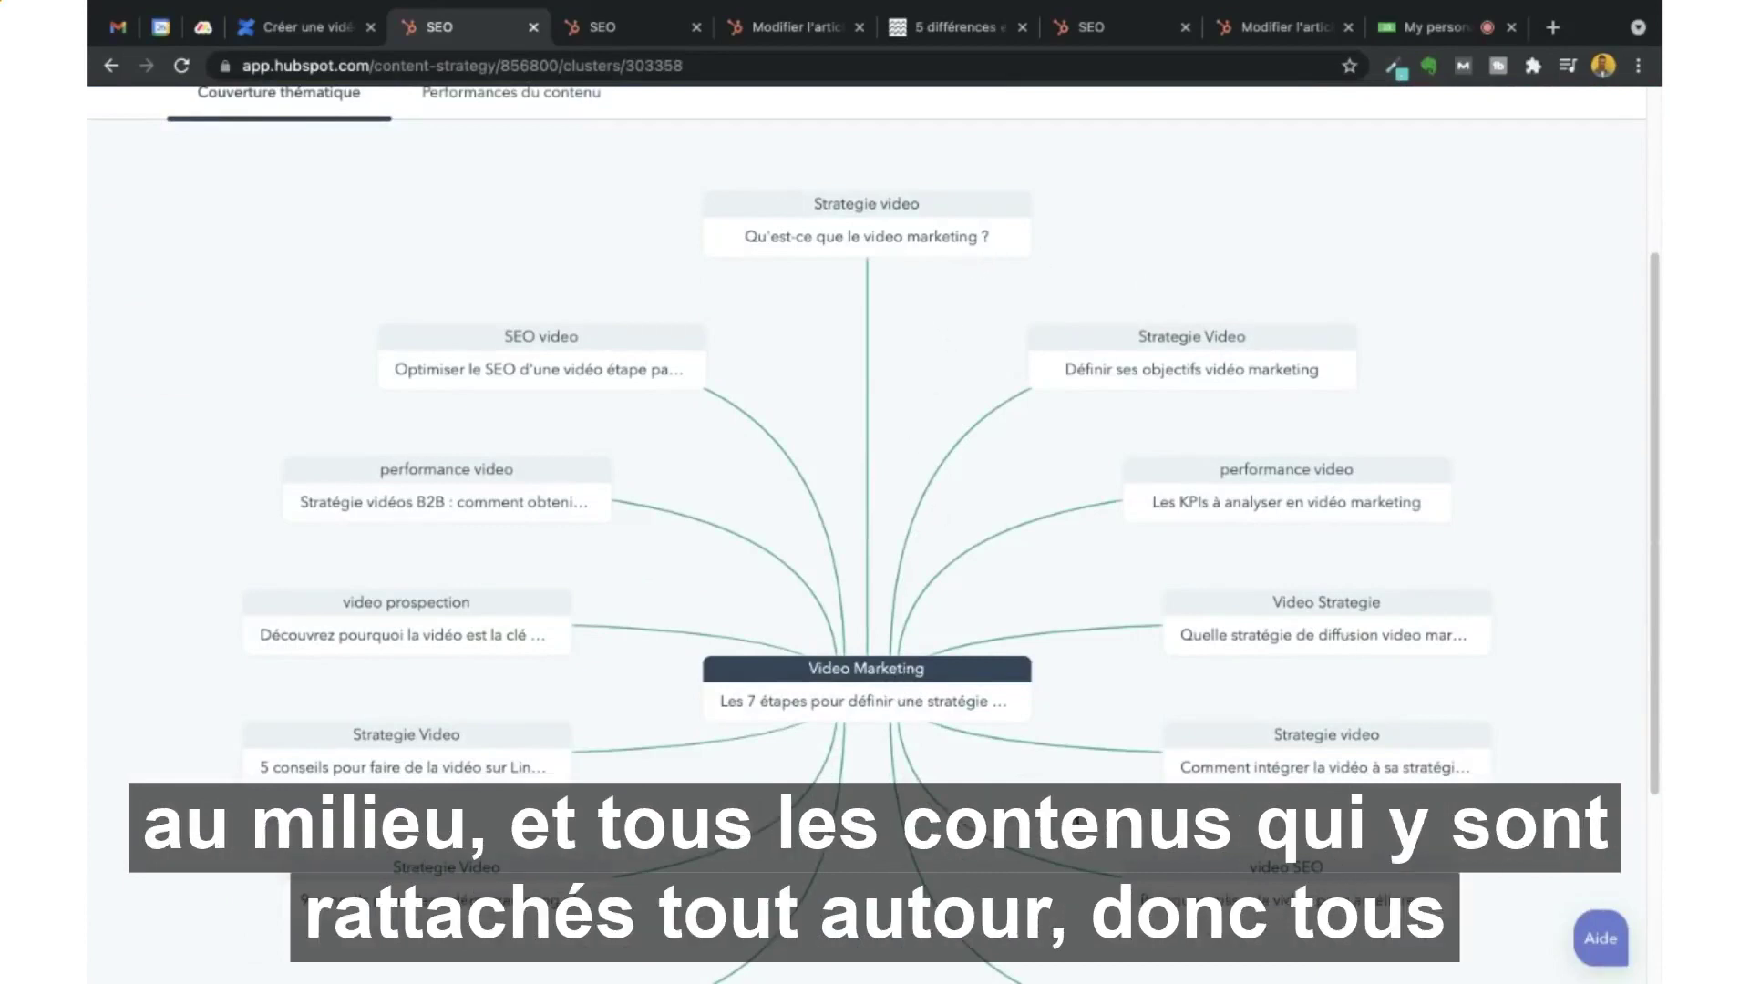
pyautogui.scroll(-3, 559, 657)
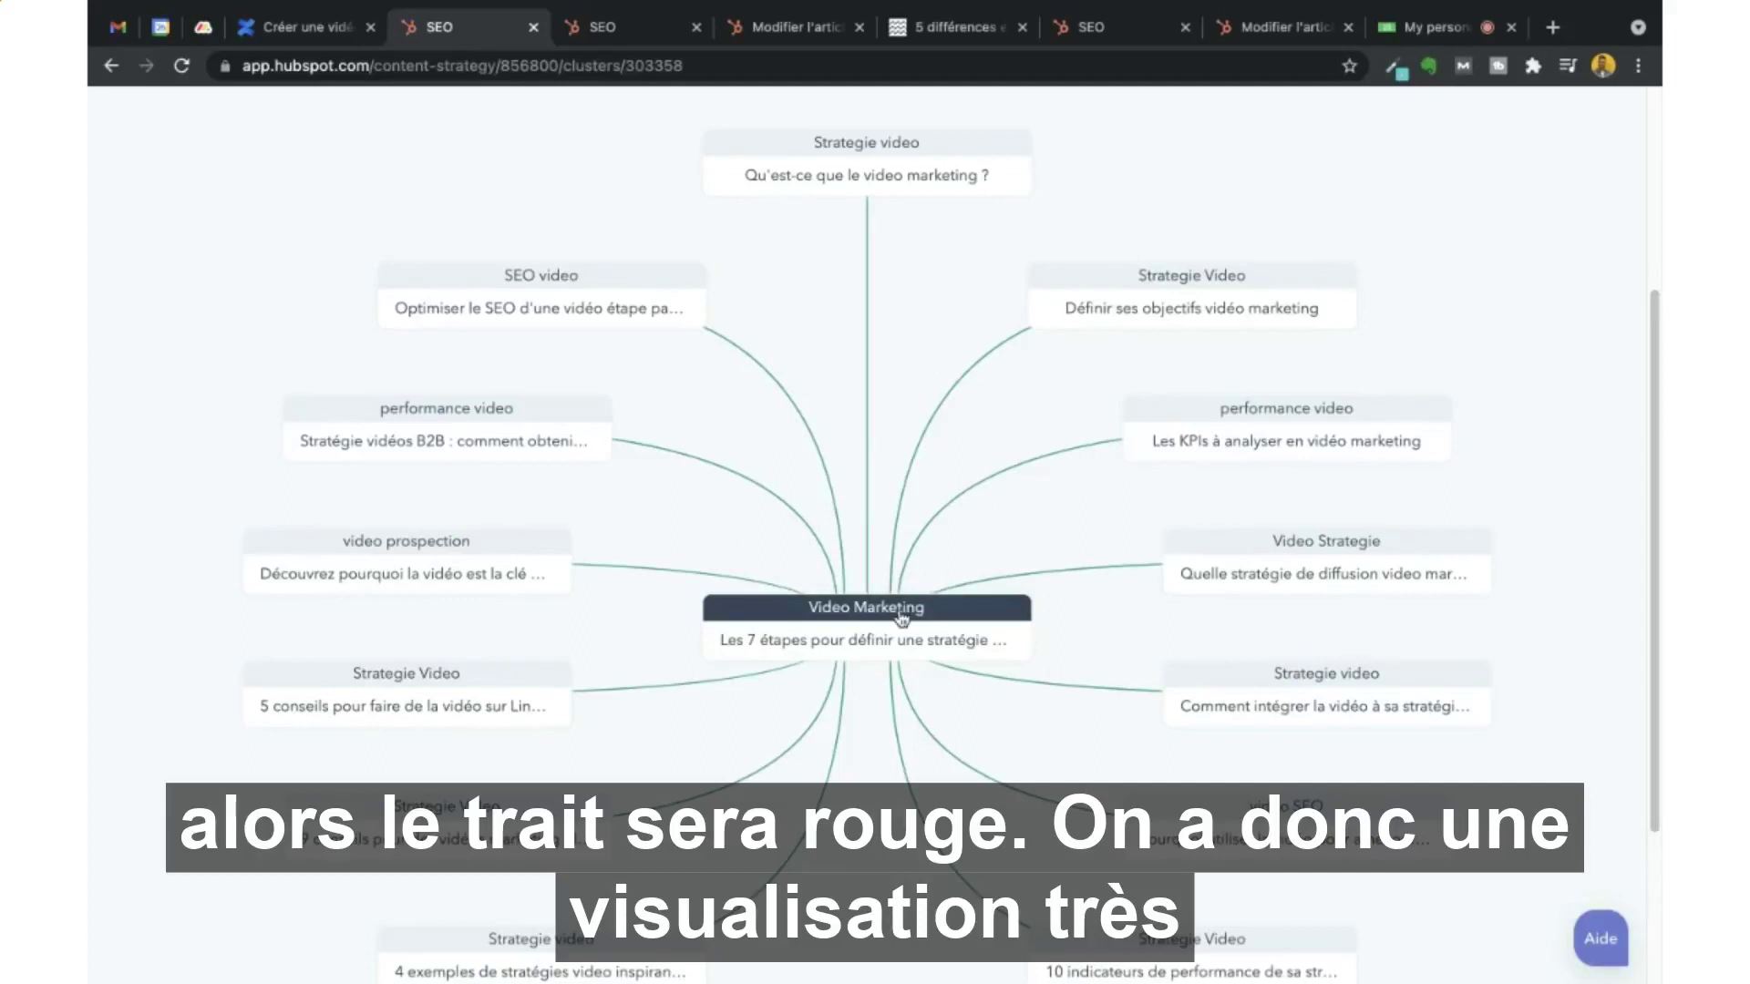
pyautogui.scroll(1, 963, 551)
pyautogui.scroll(1, 966, 570)
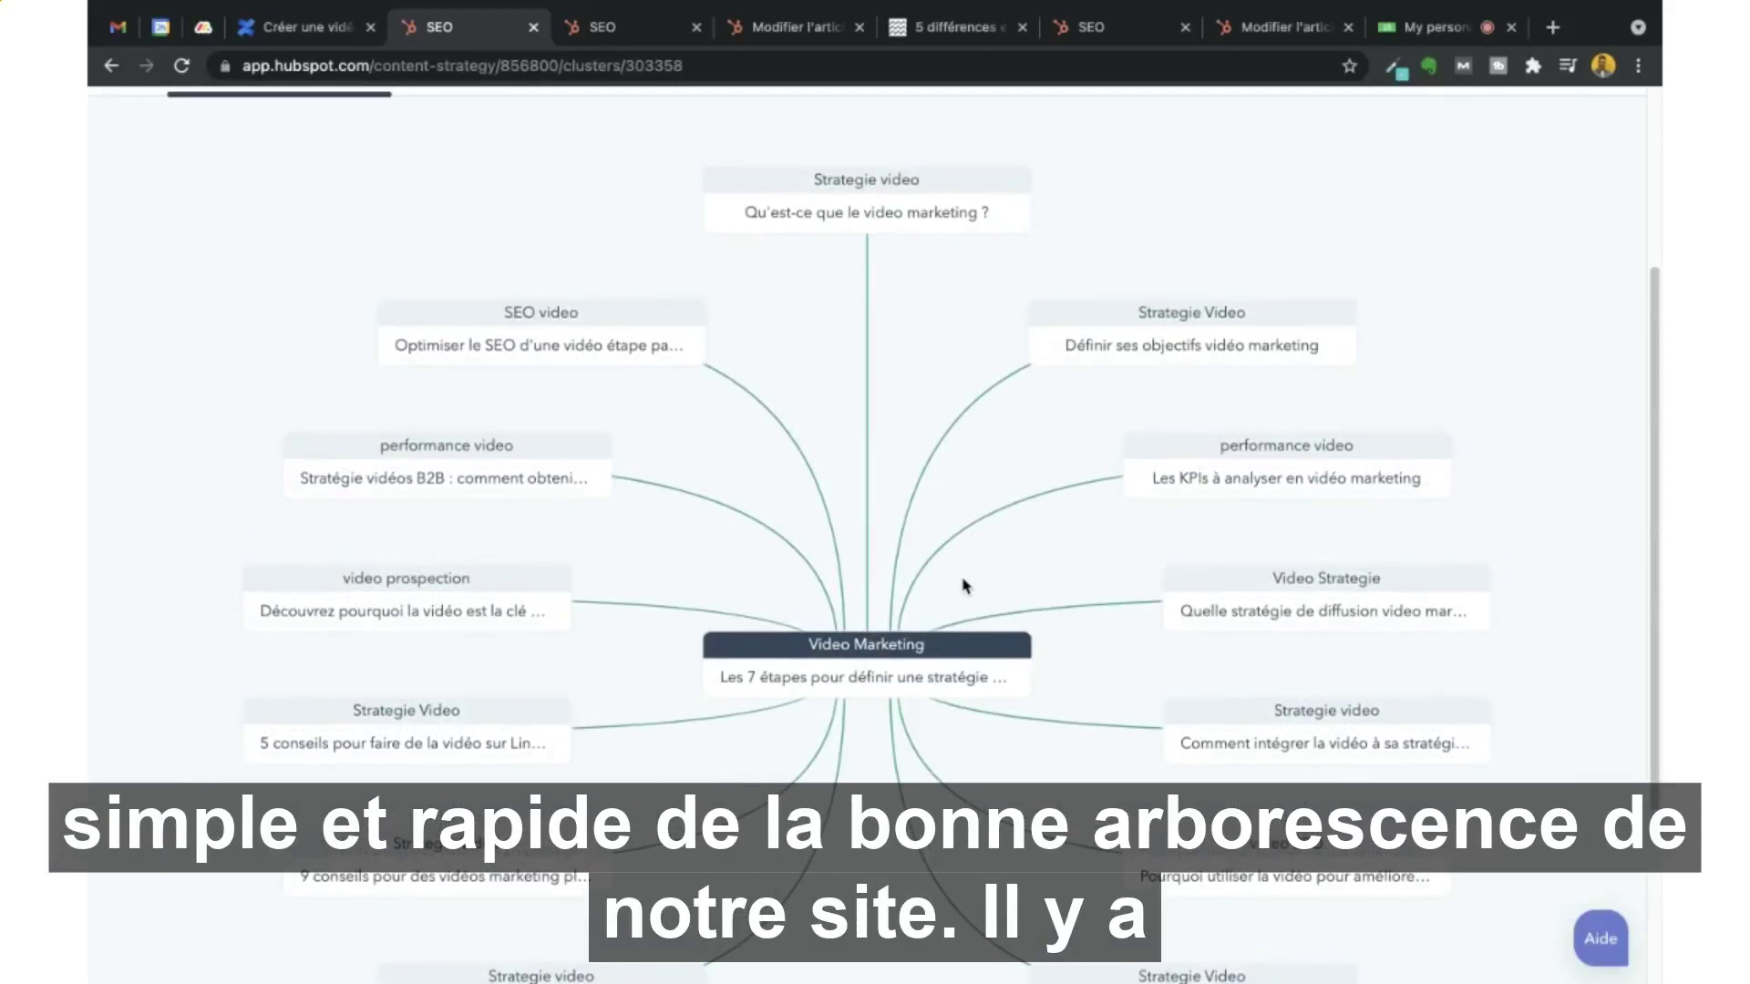
pyautogui.scroll(5, 966, 586)
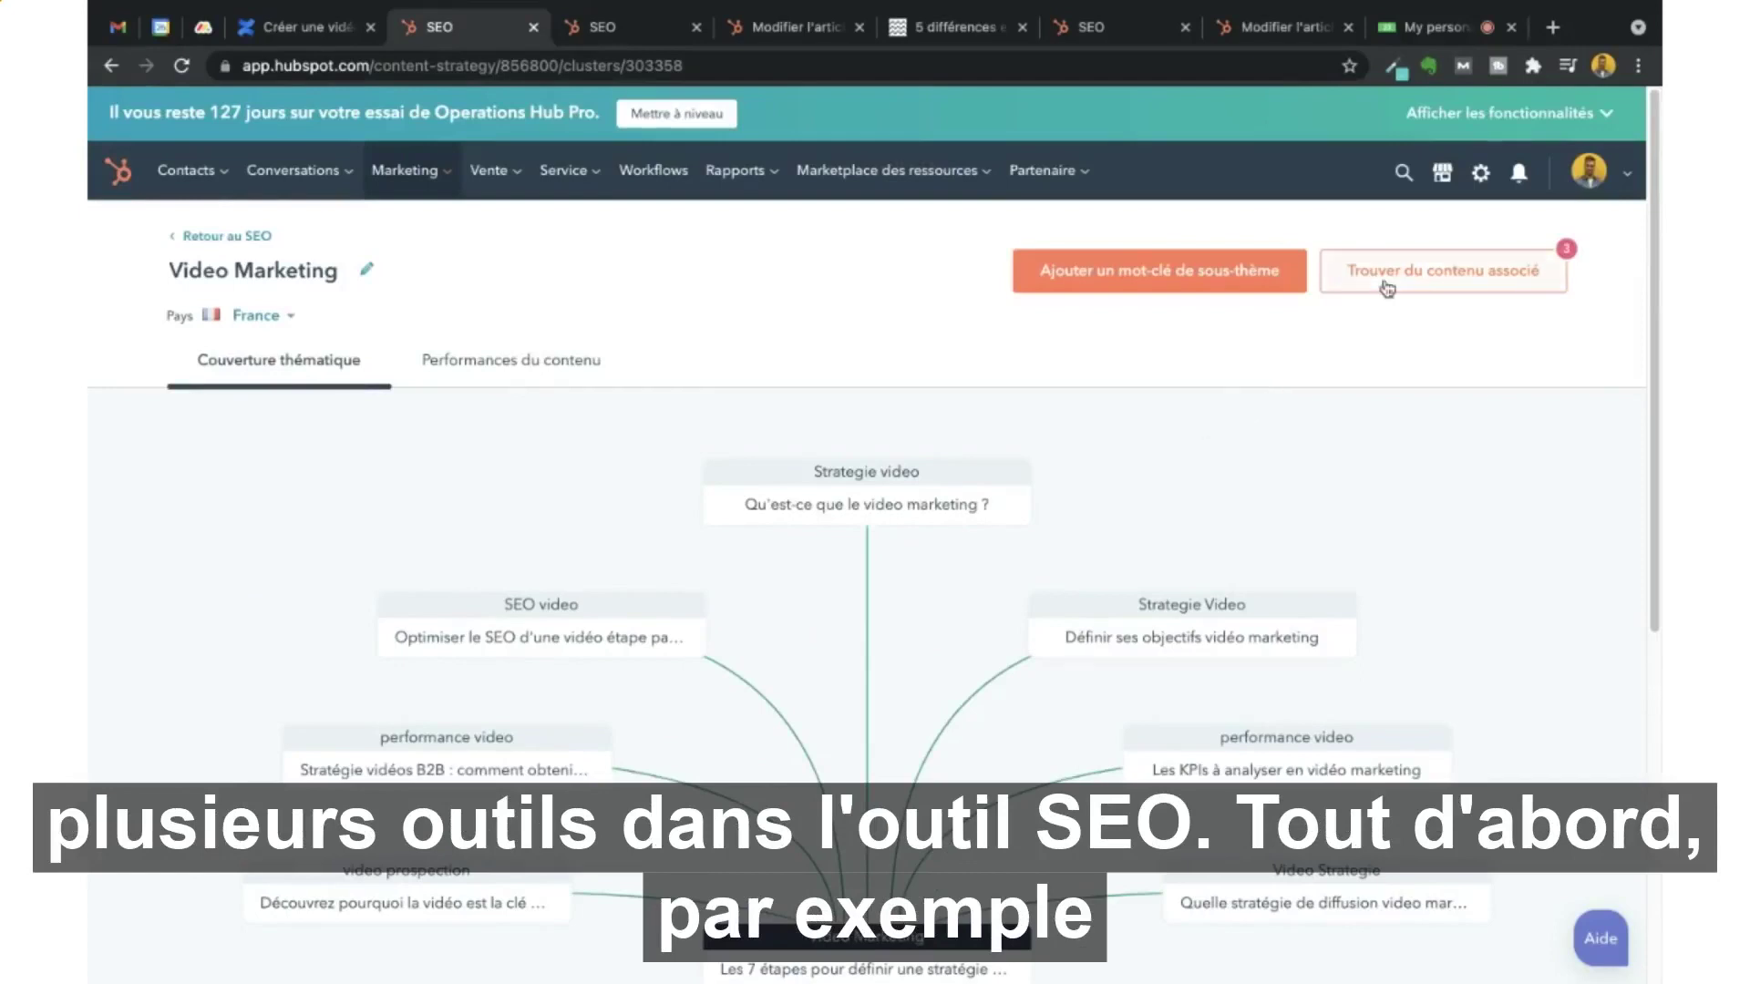
# Review the existing pages suggested as related content for the Video Marketing topic, and close the list without attaching any.
pyautogui.scroll(-1, 1199, 459)
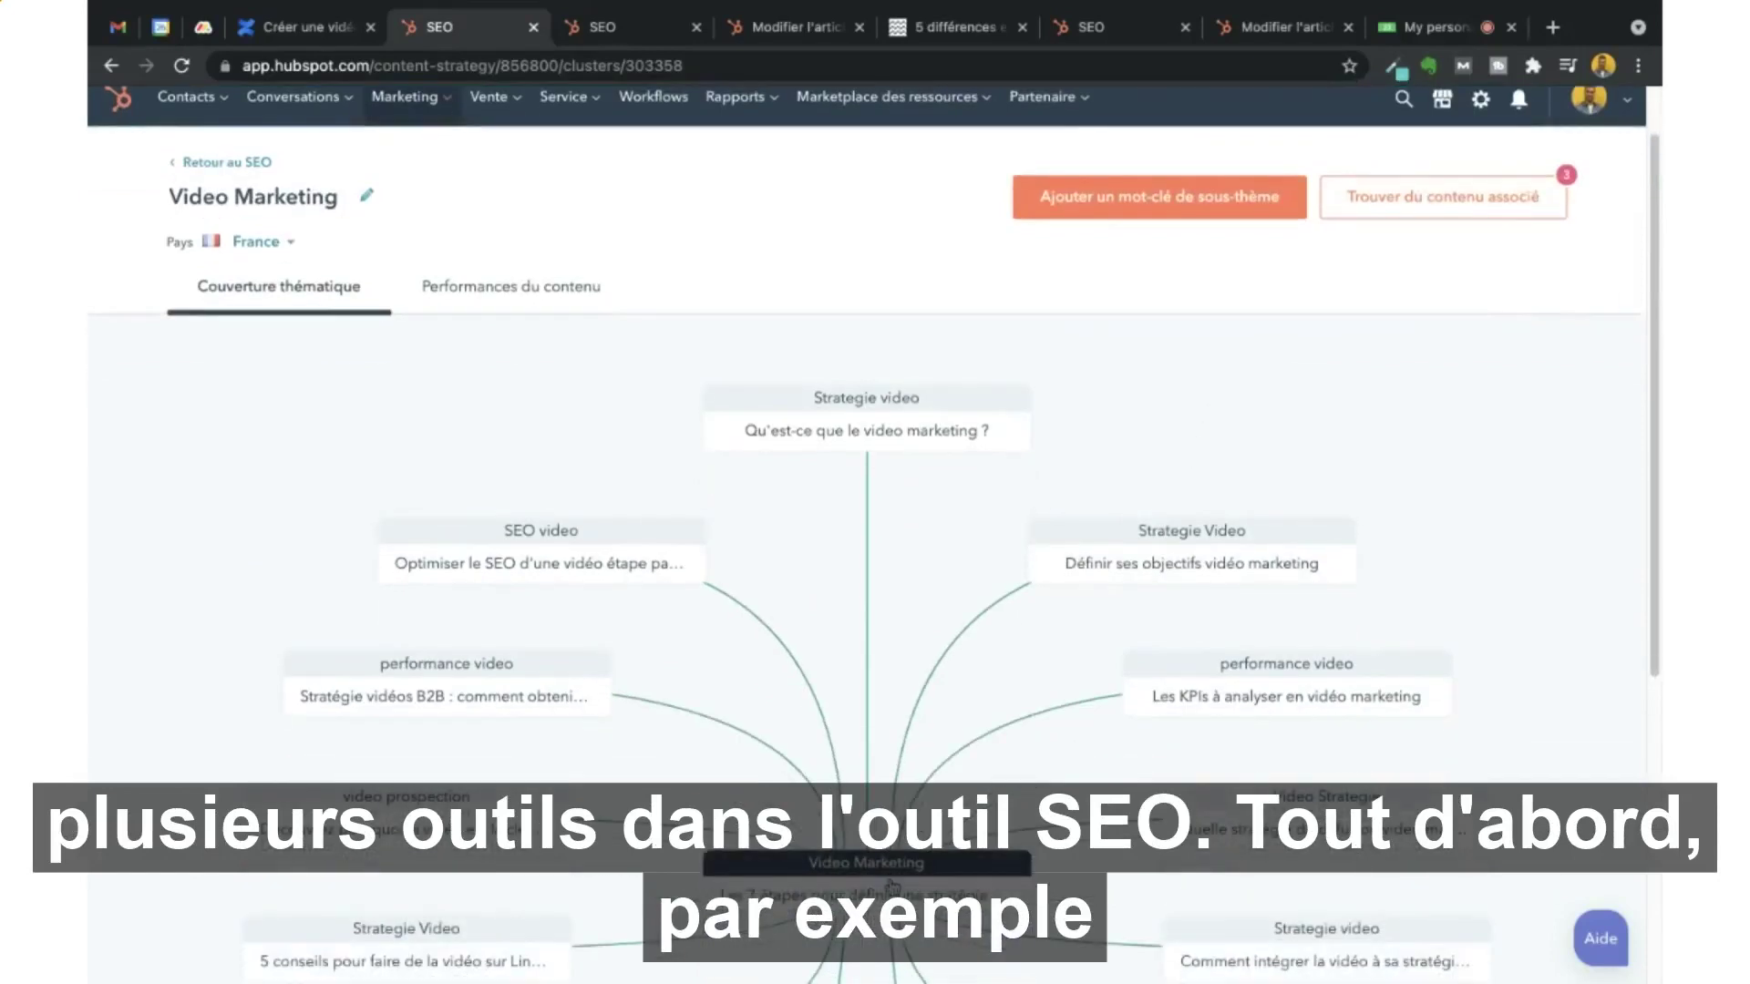
pyautogui.scroll(1, 1294, 383)
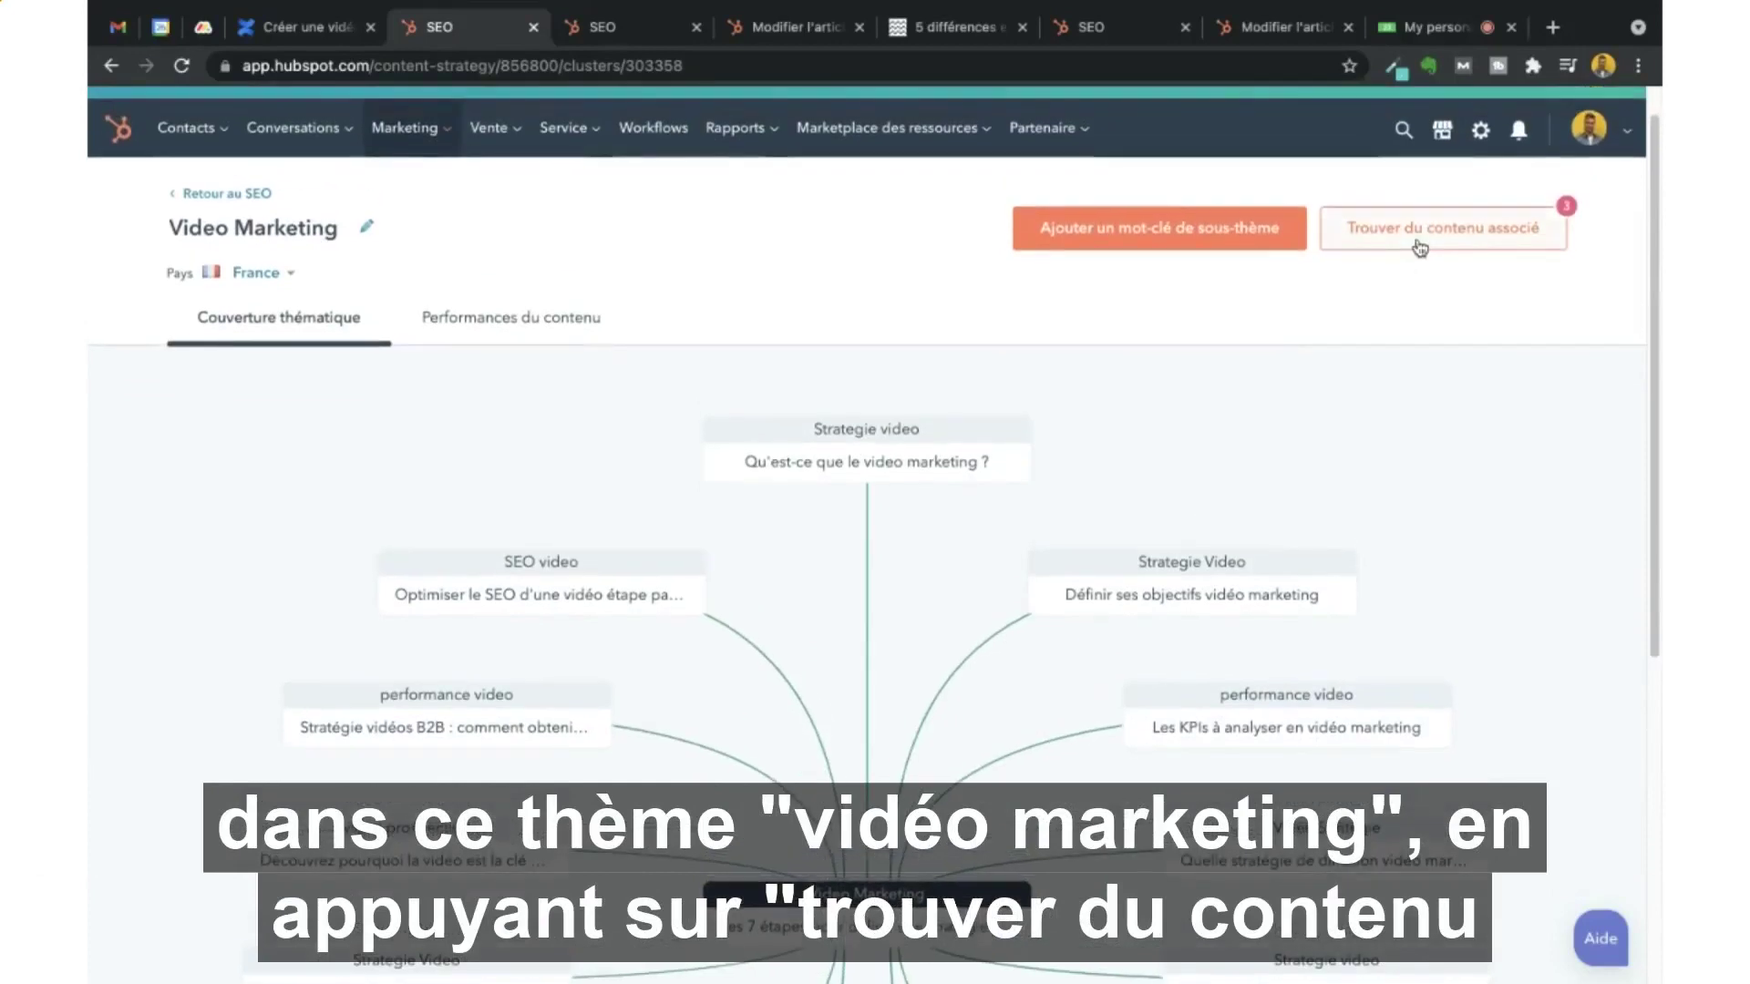
pyautogui.click(1419, 244)
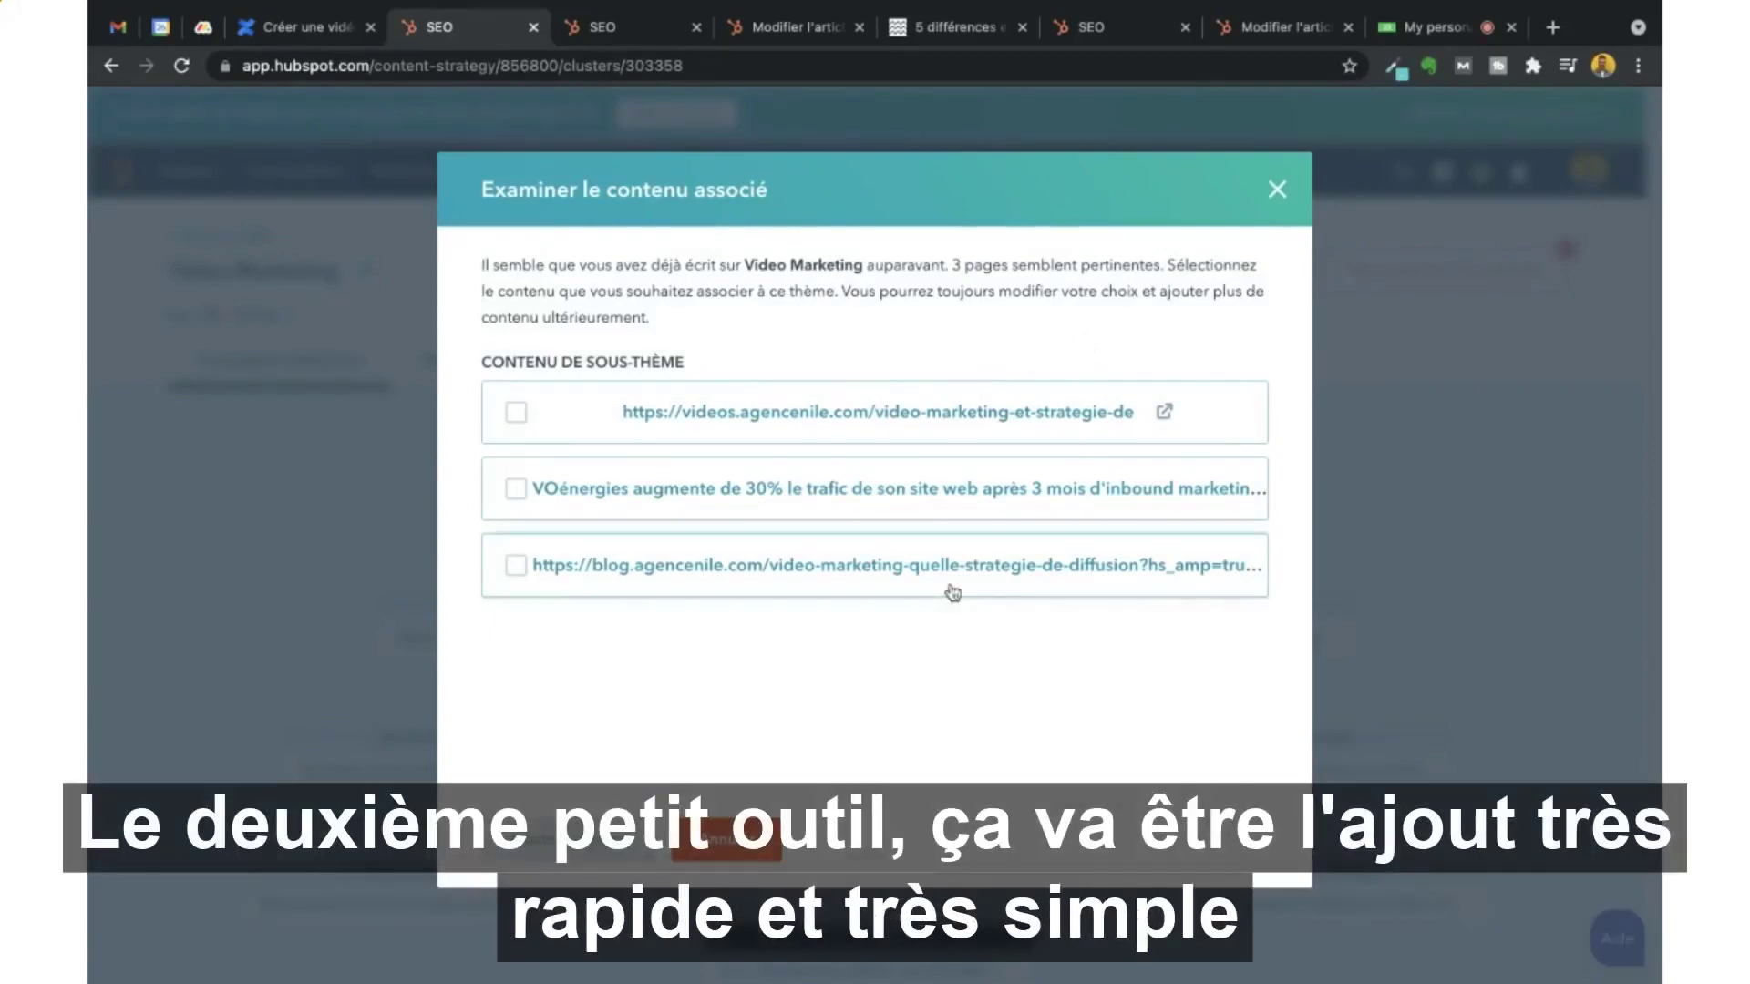
pyautogui.click(743, 855)
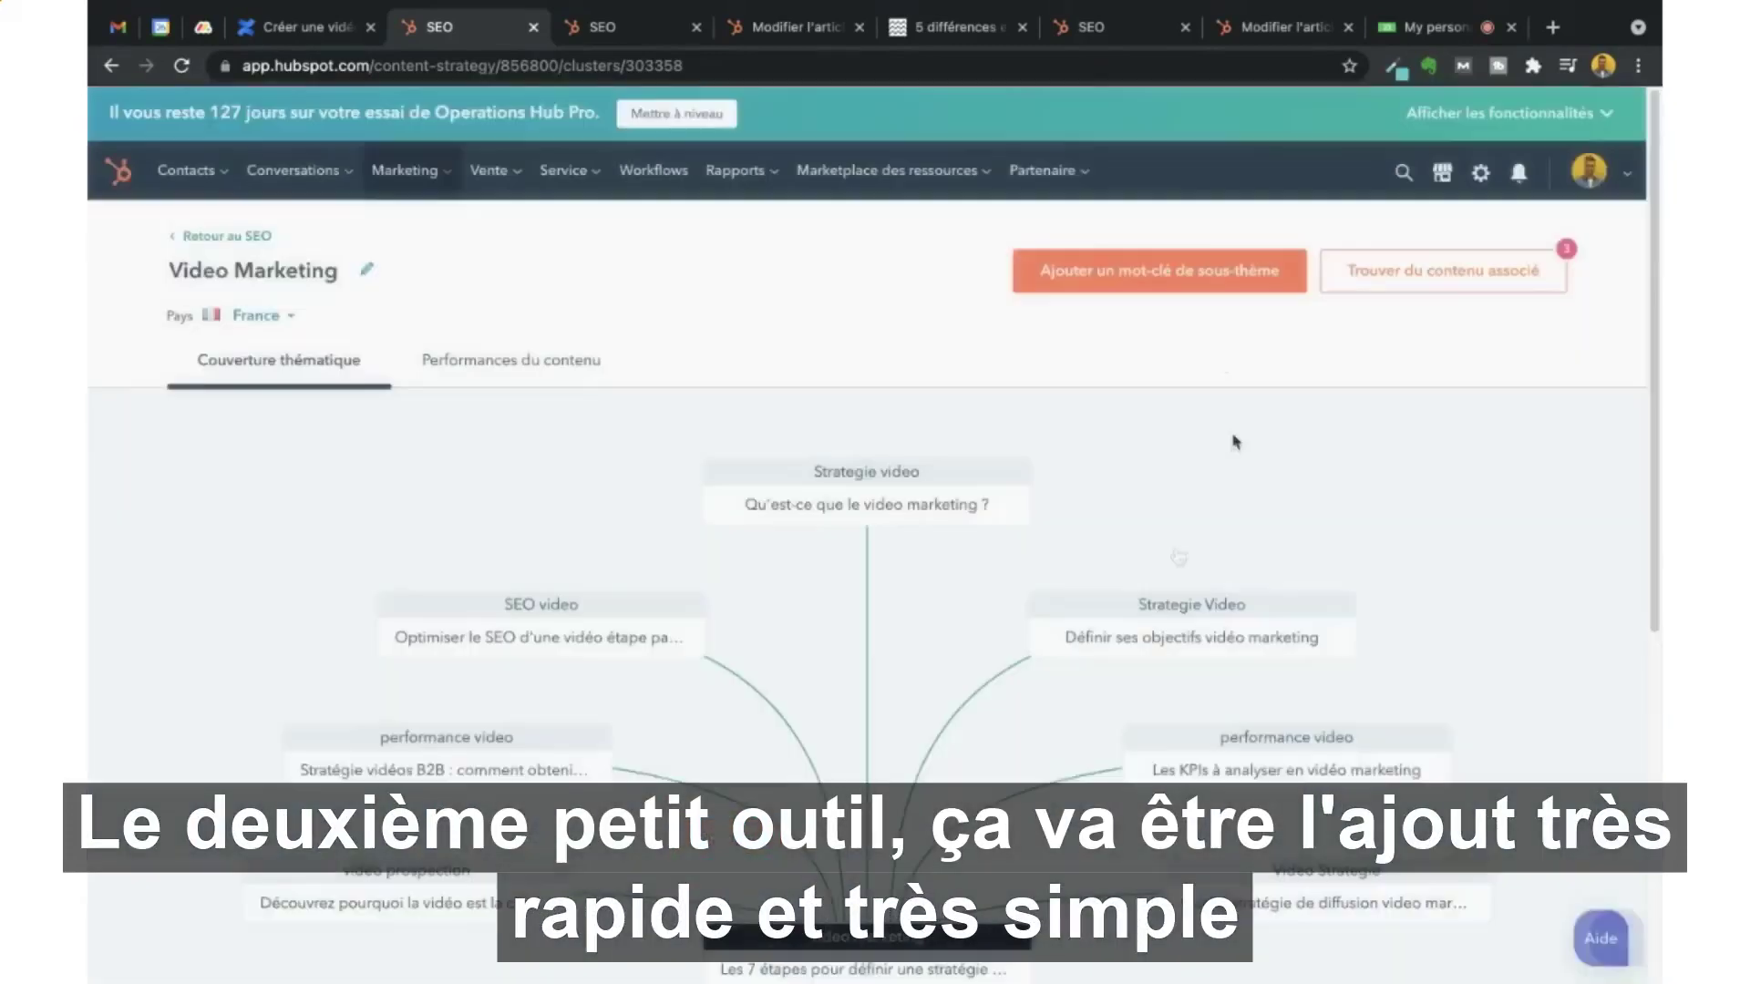
# Start adding a subtopic keyword to Video Marketing and search for keywords related to "montage vidéo".
pyautogui.click(1152, 288)
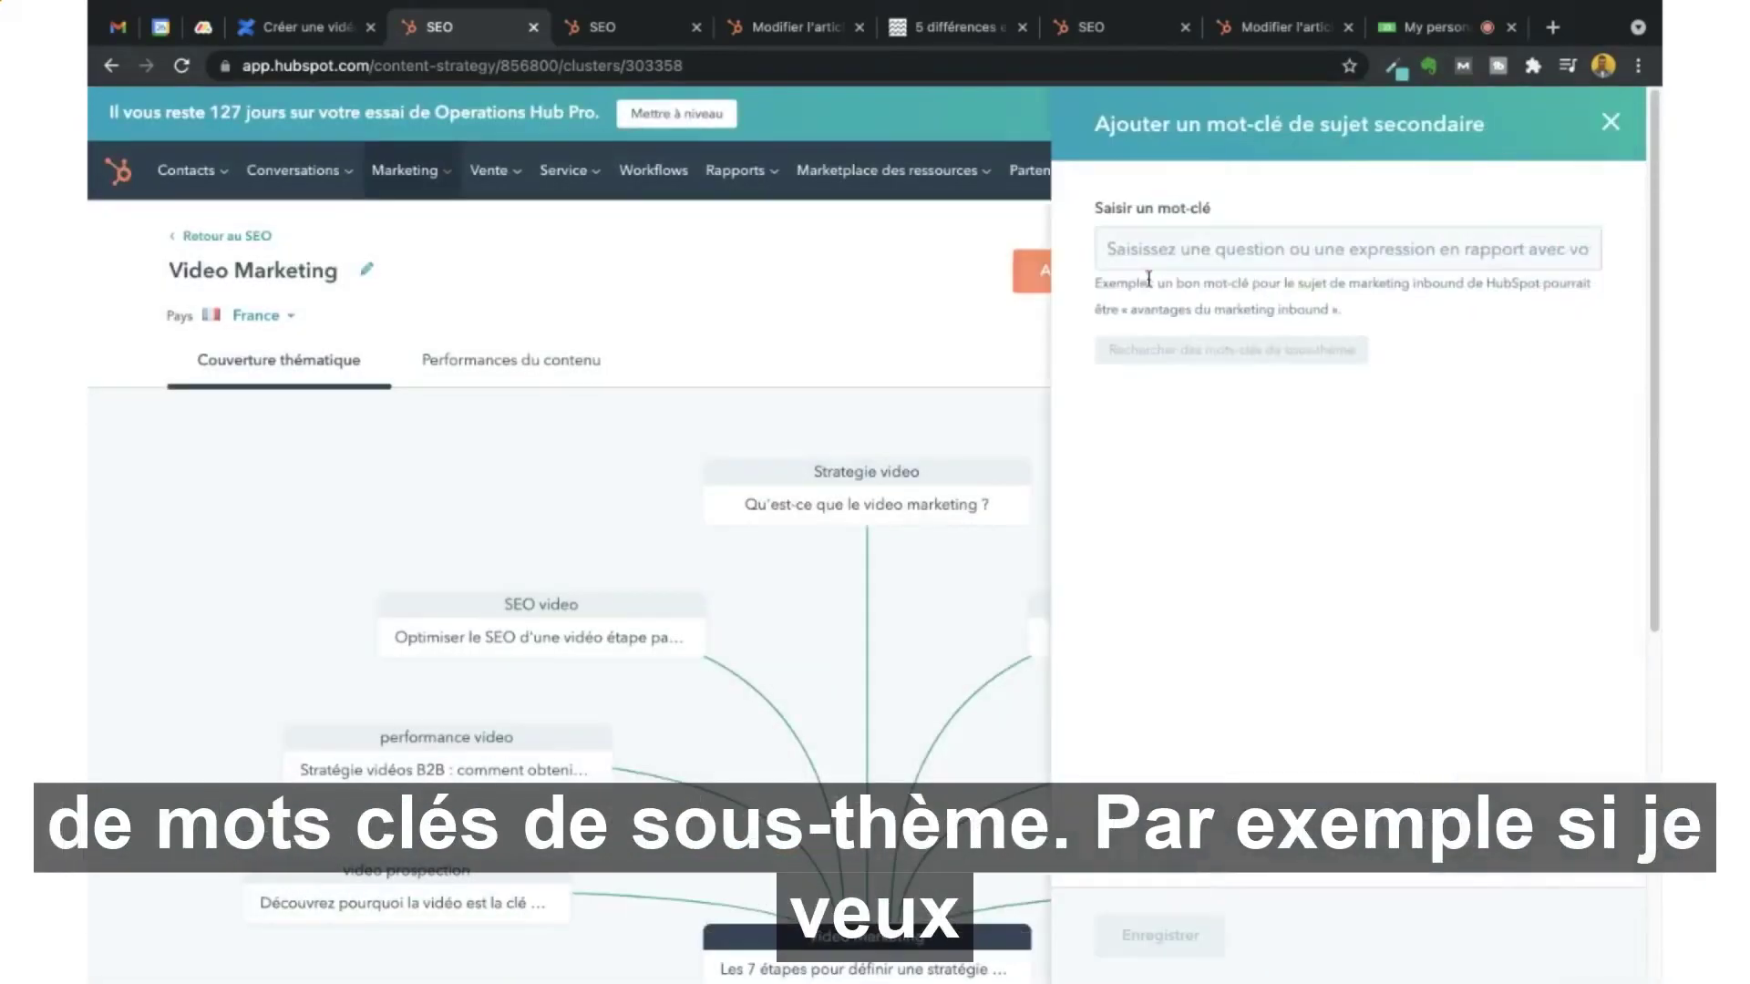
pyautogui.click(1266, 252)
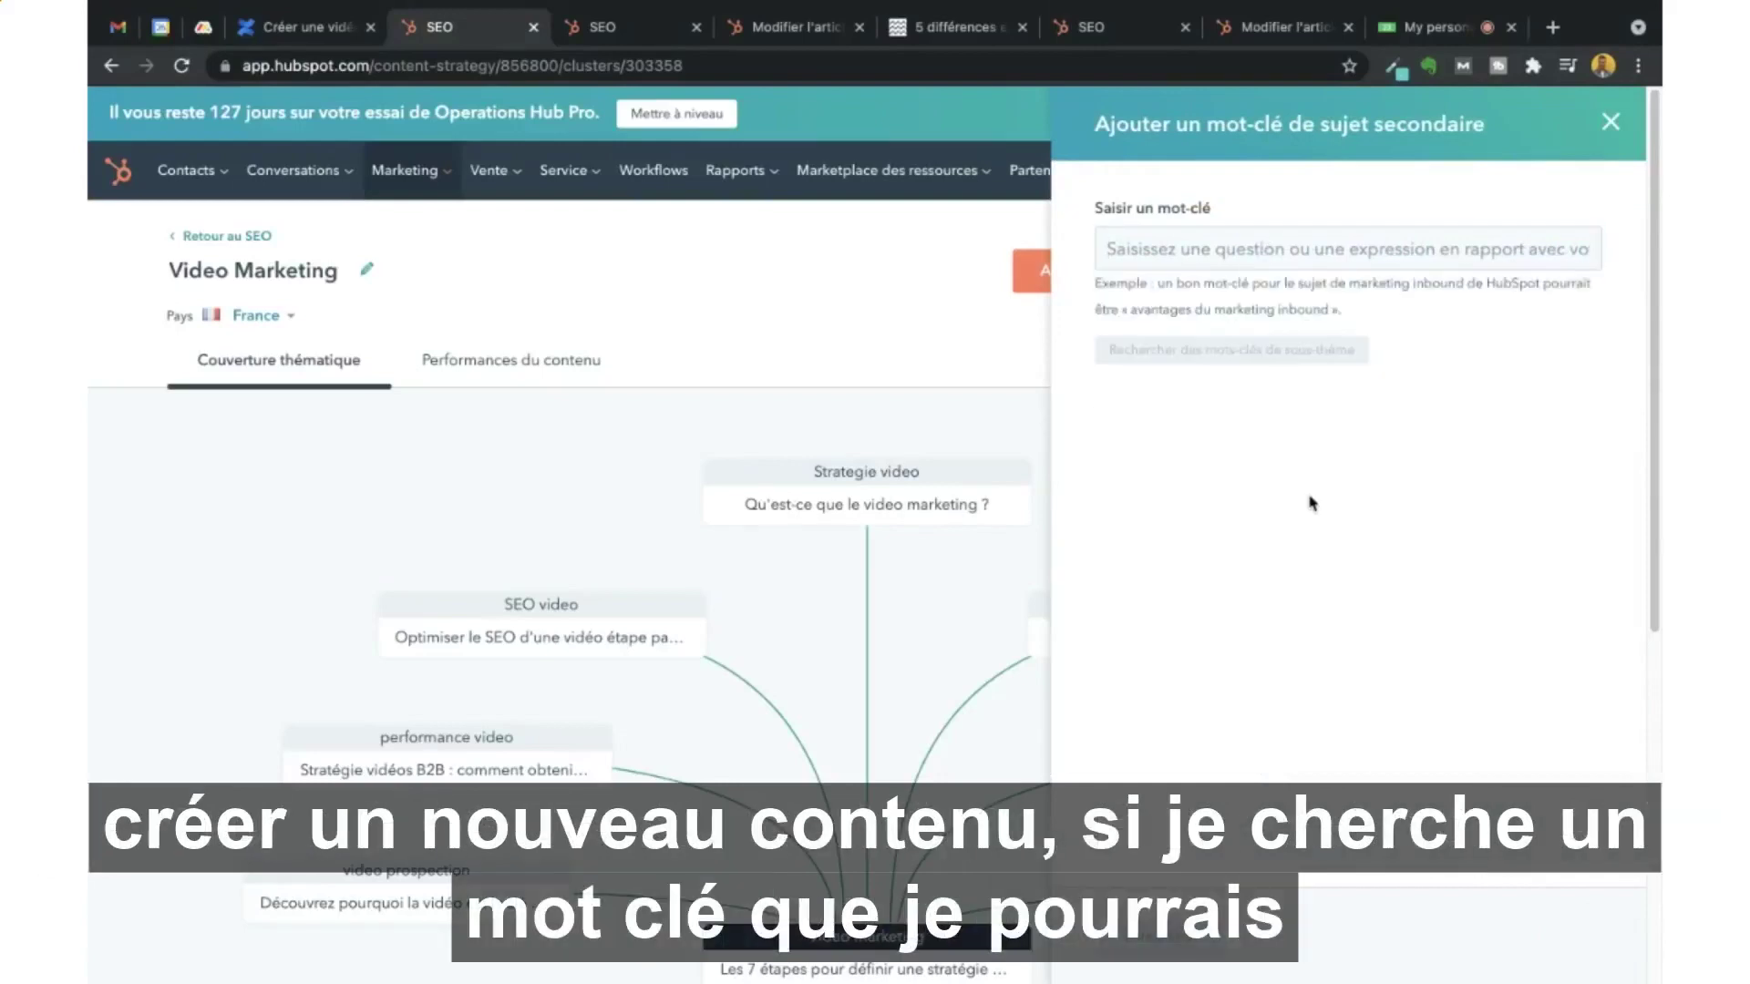
pyautogui.click(1305, 251)
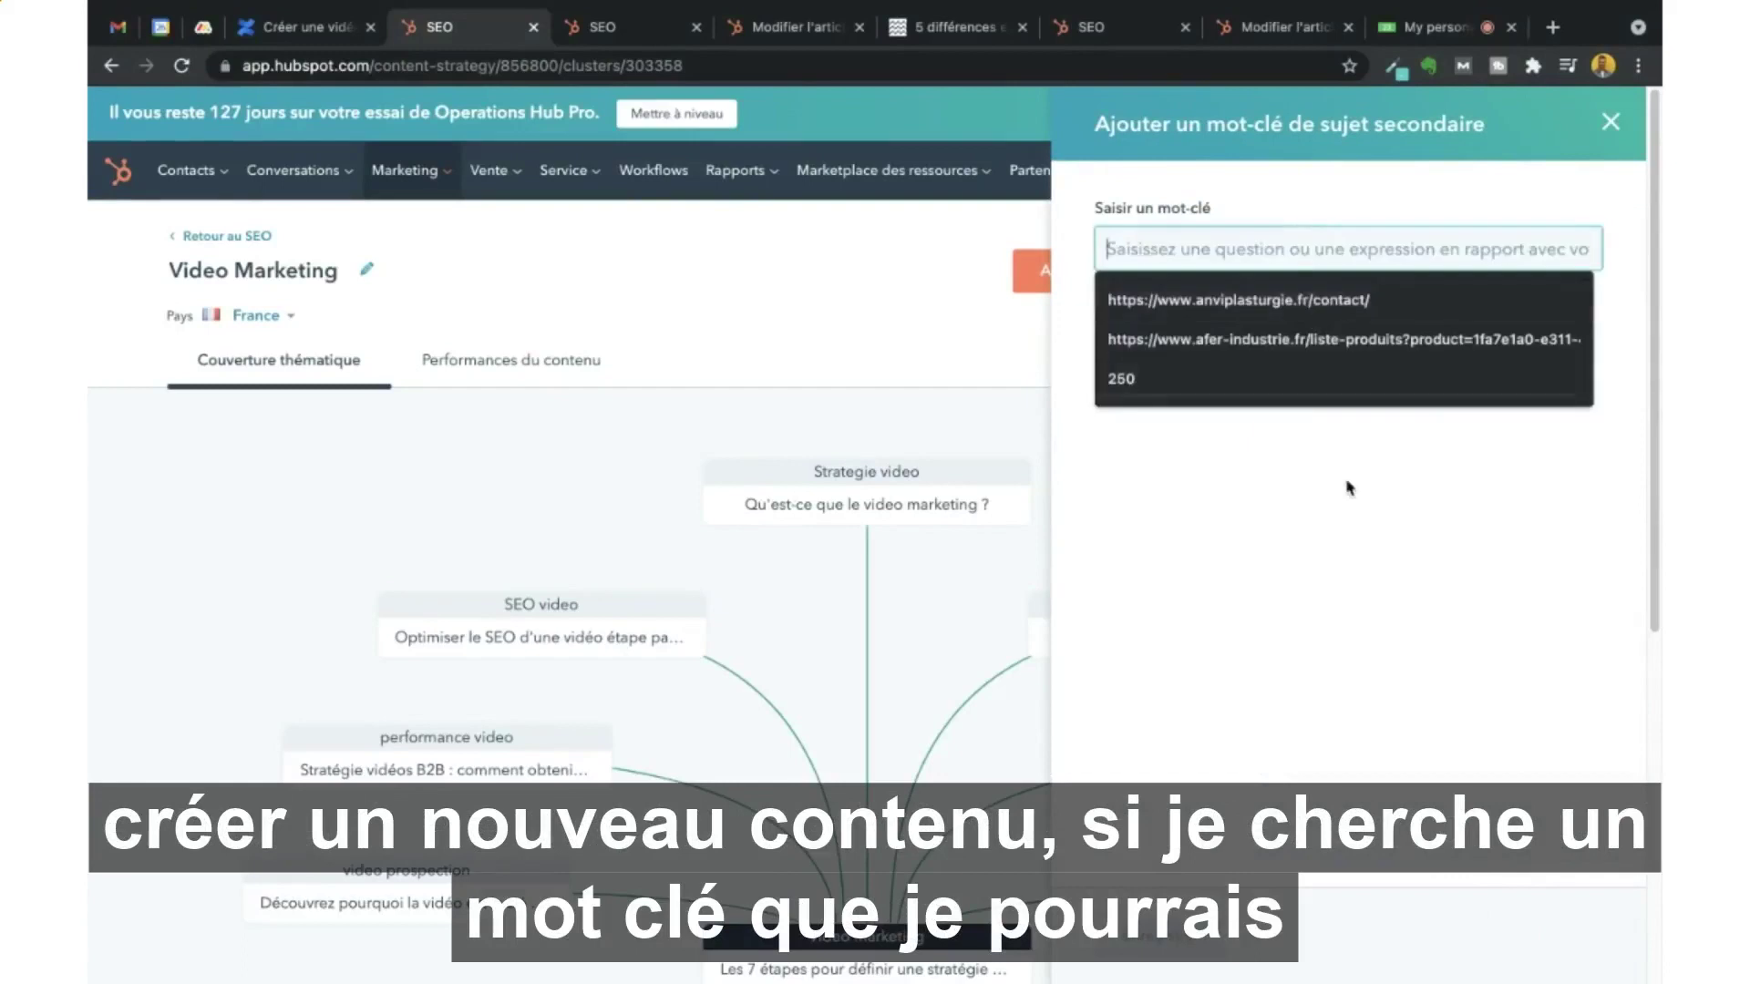
pyautogui.scroll(-1, 921, 567)
pyautogui.click(1250, 247)
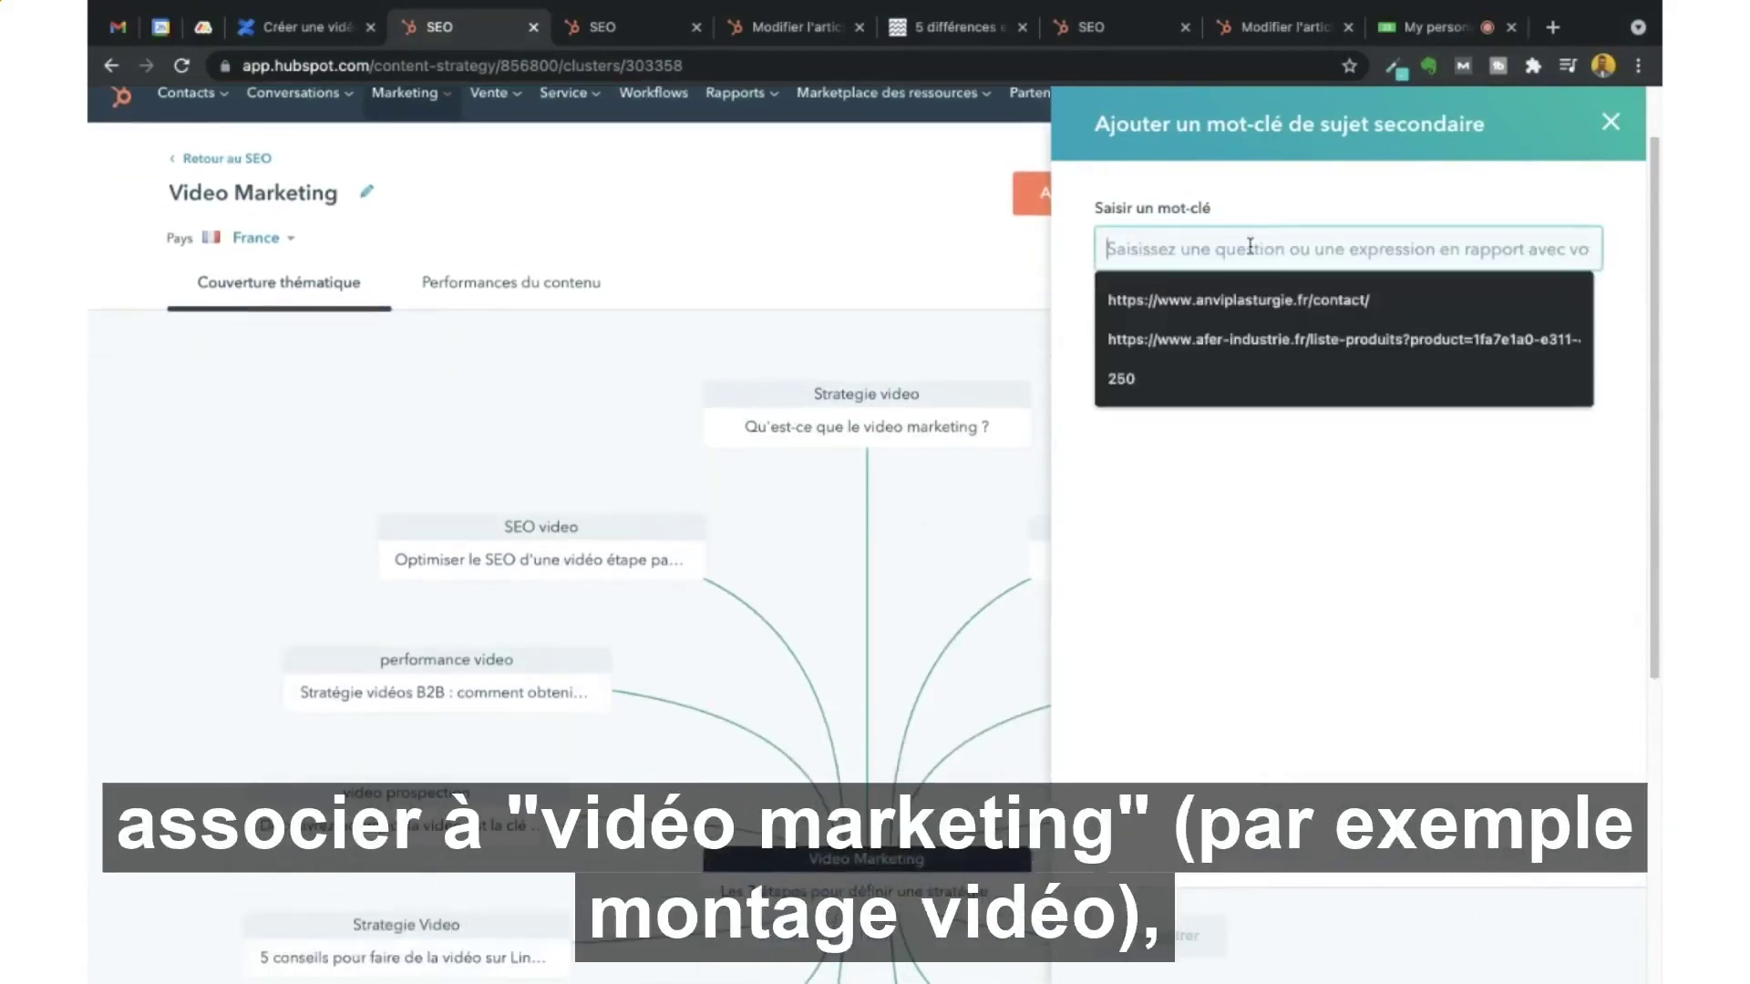
pyautogui.write('m')
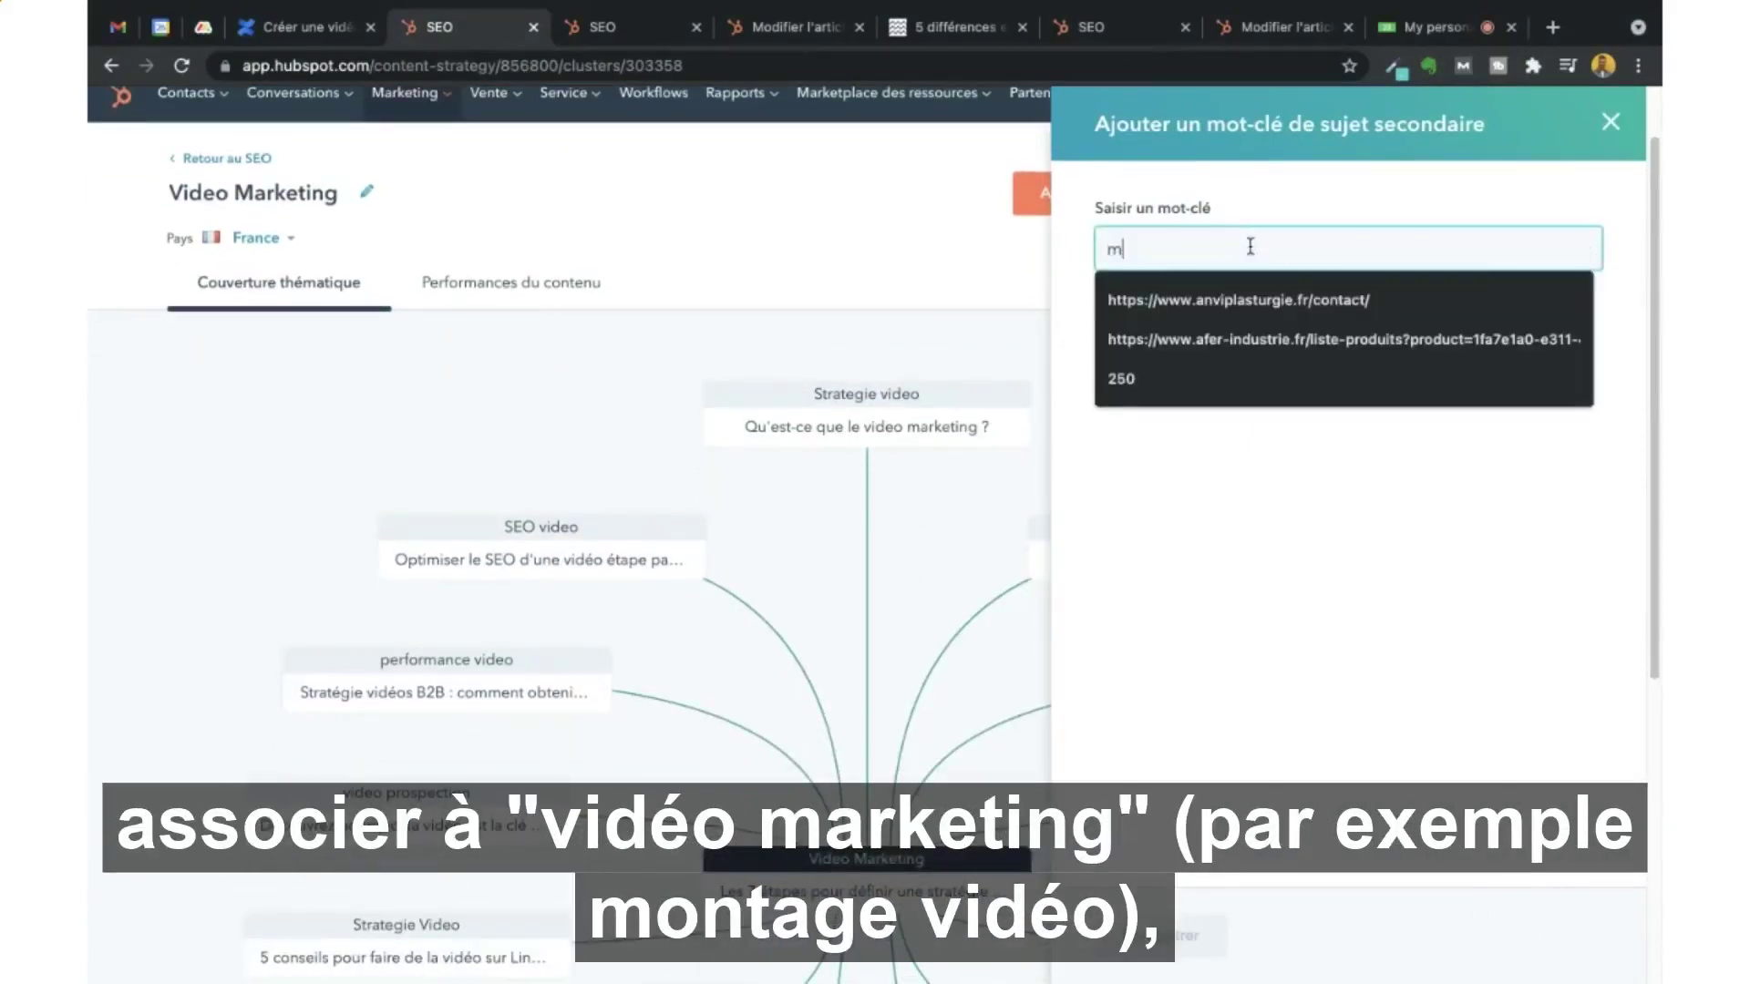
pyautogui.write('ontage vidéo')
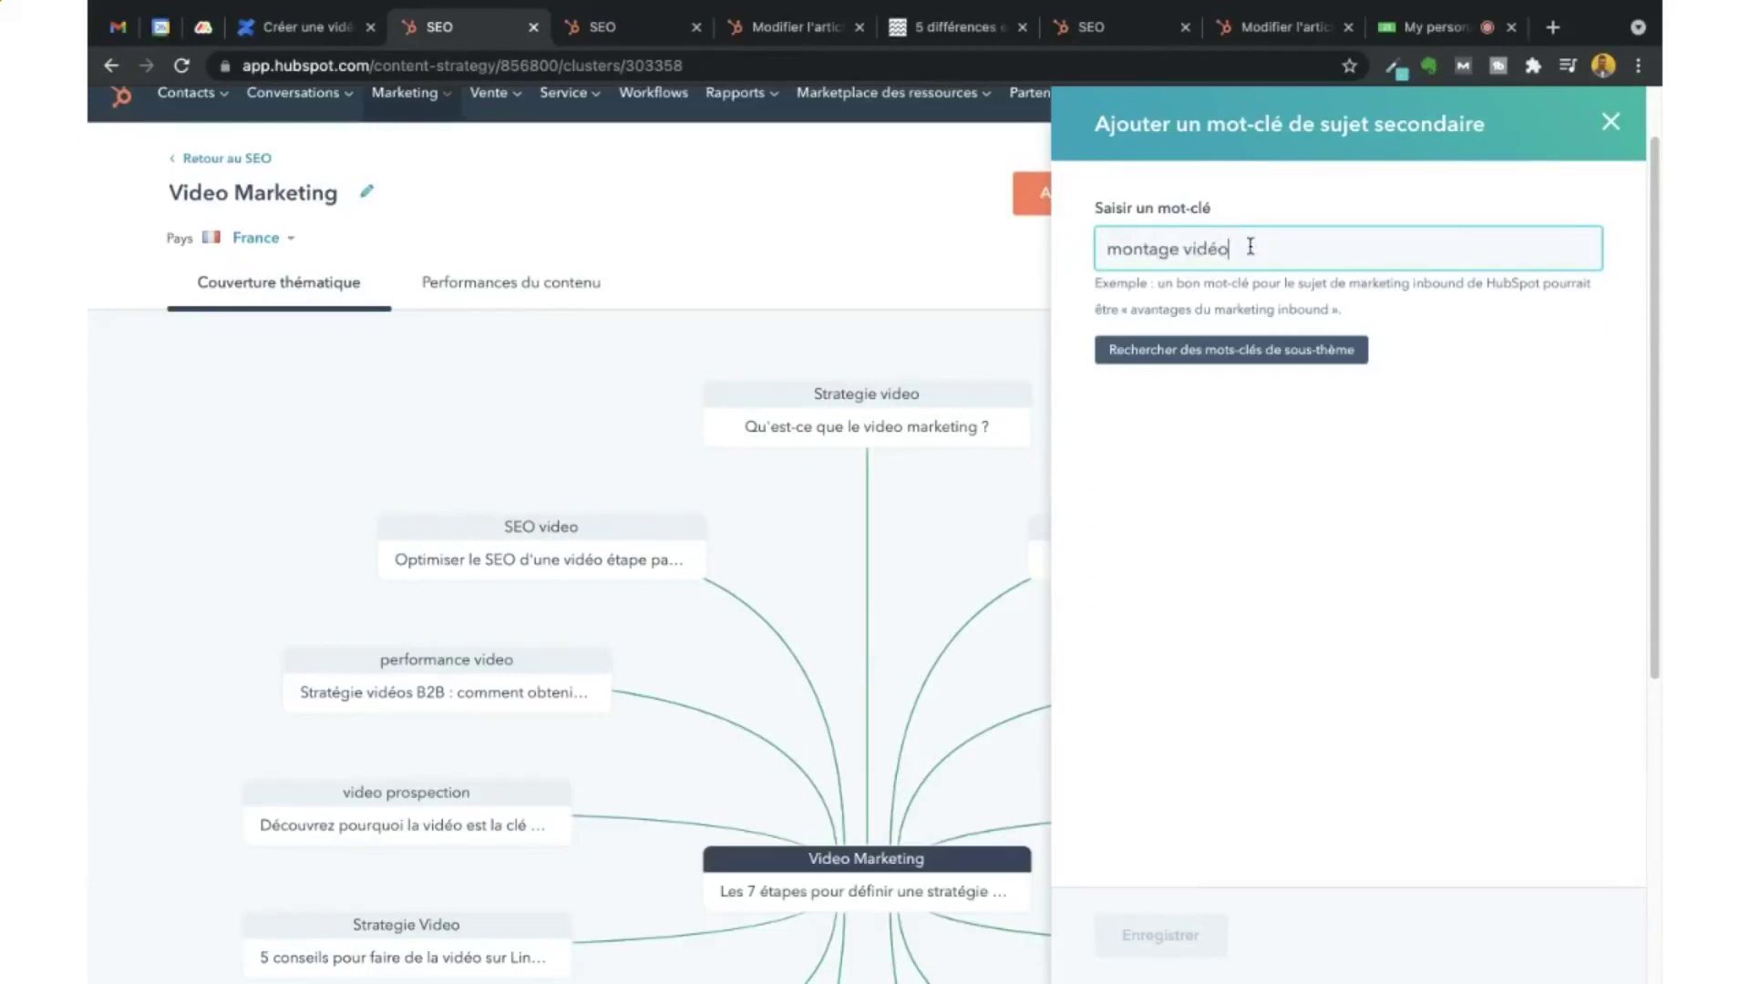
pyautogui.click(1285, 360)
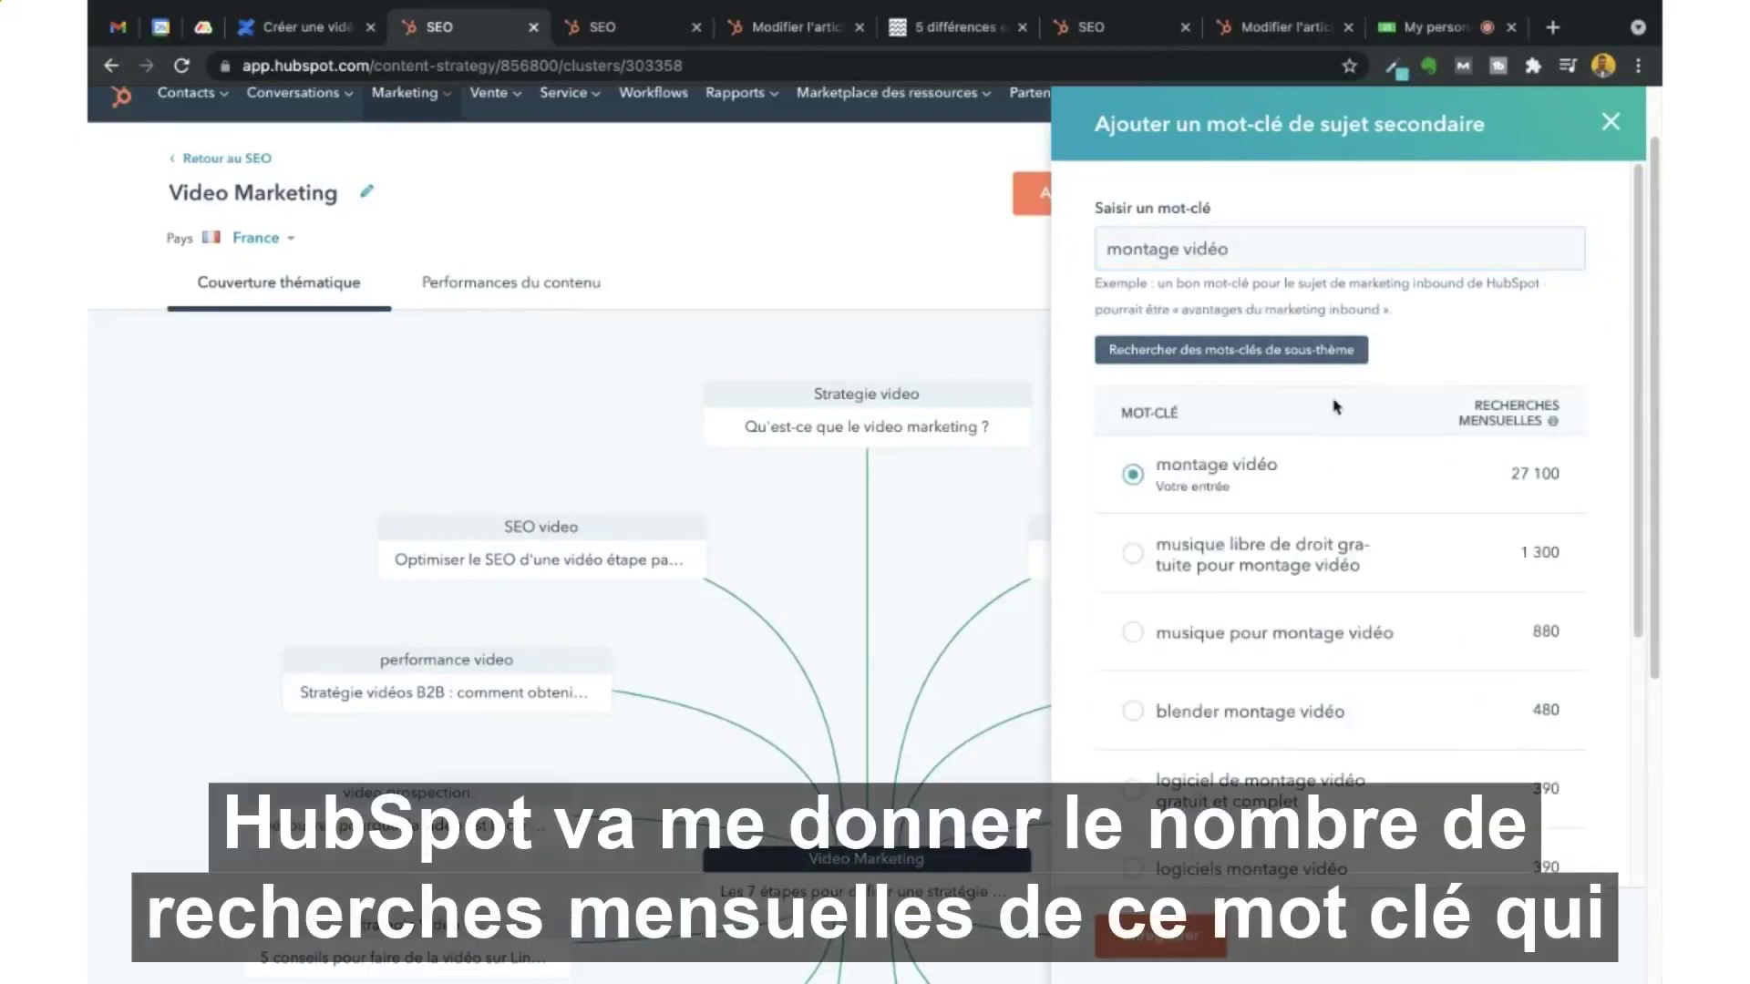
# Review the suggested subtopic keywords and their monthly searches, and leave the keyword form without saving.
pyautogui.scroll(-1, 1407, 367)
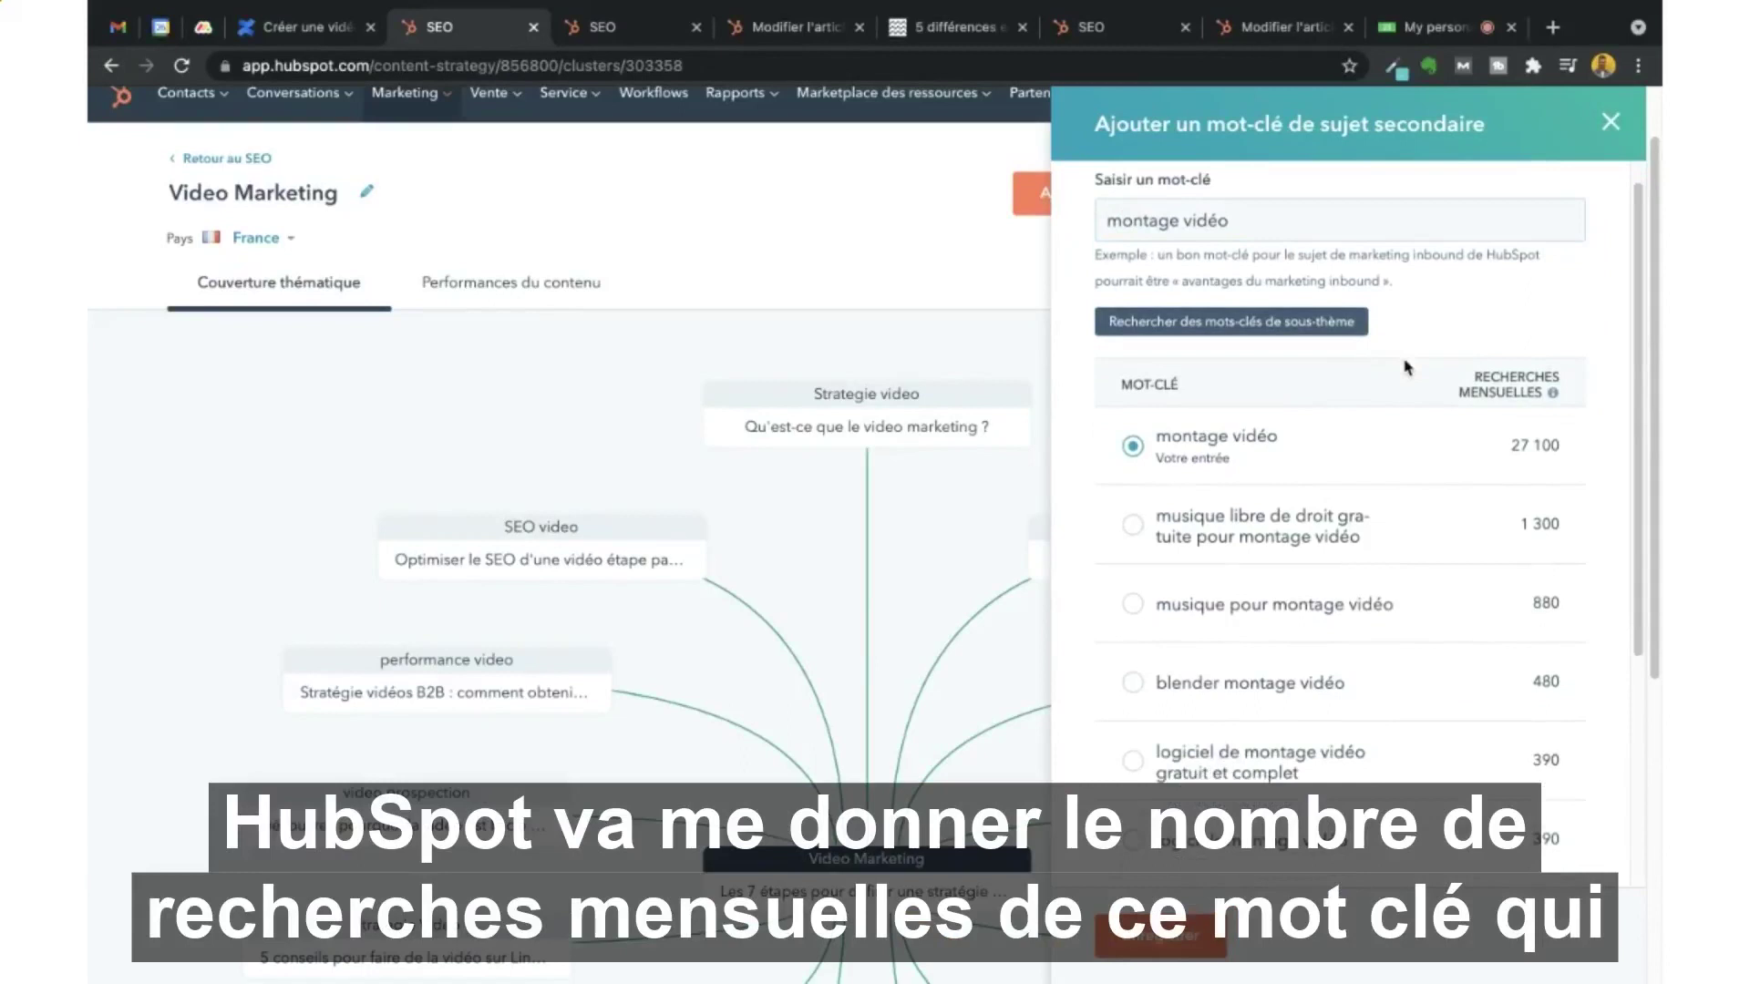
pyautogui.moveTo(1554, 399)
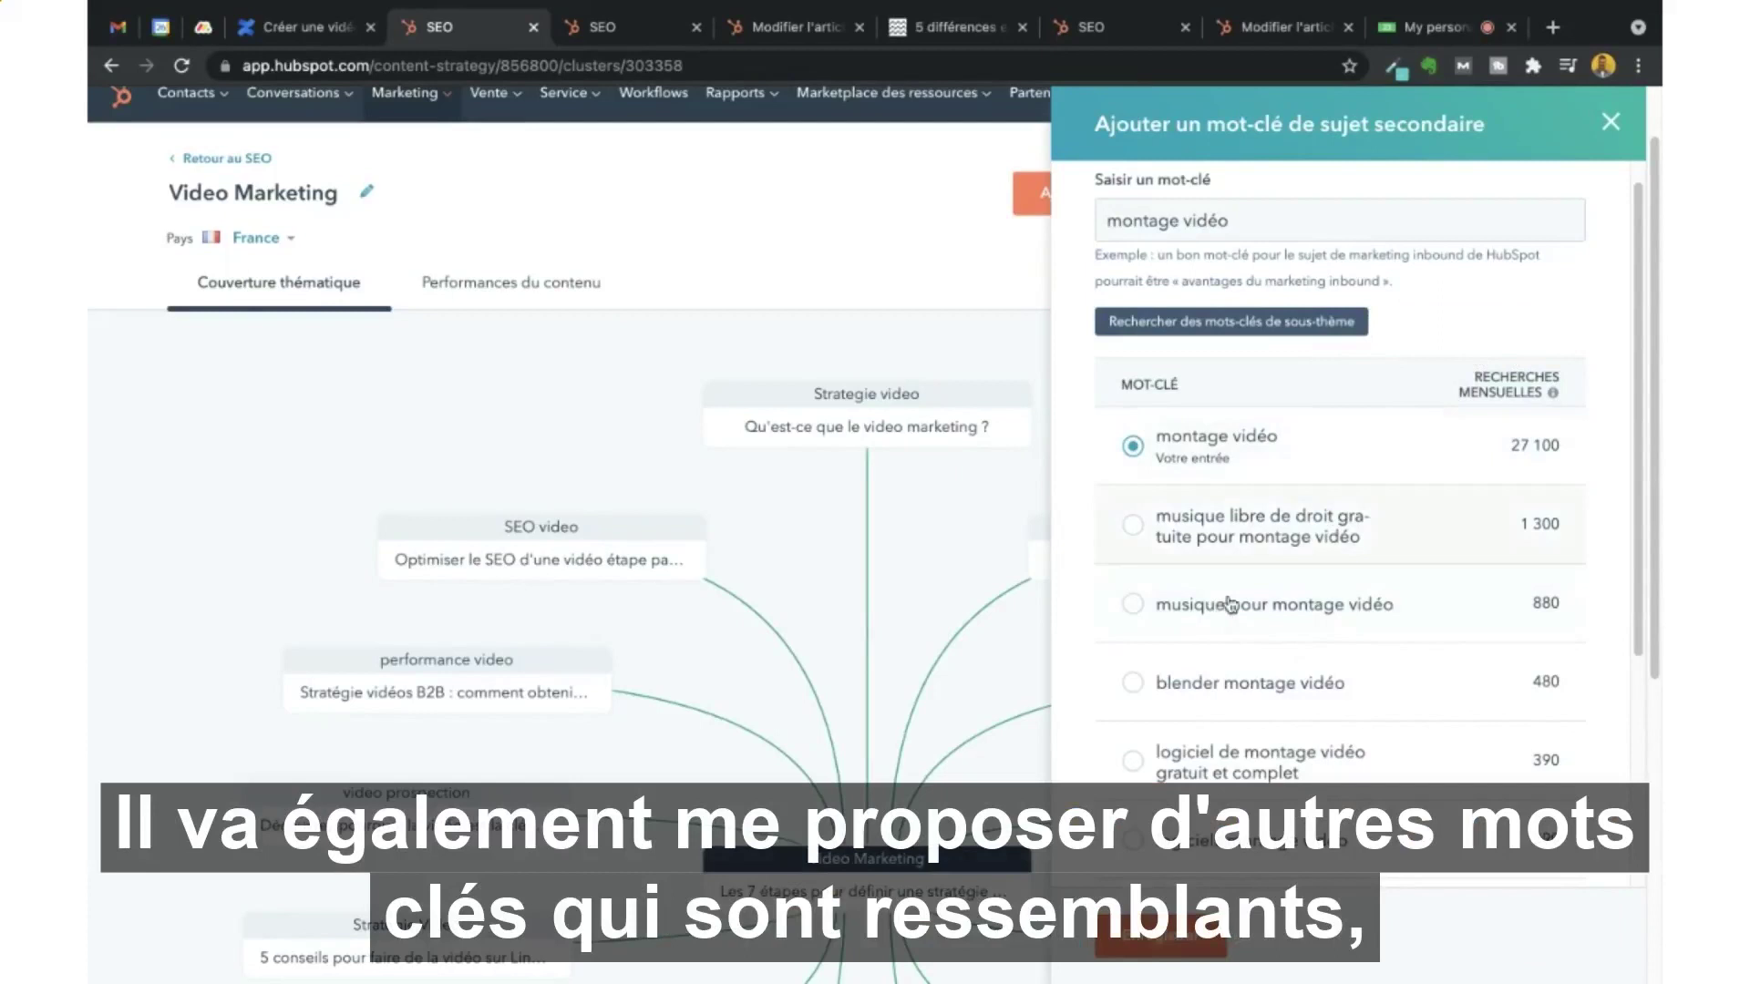
pyautogui.scroll(1, 1417, 510)
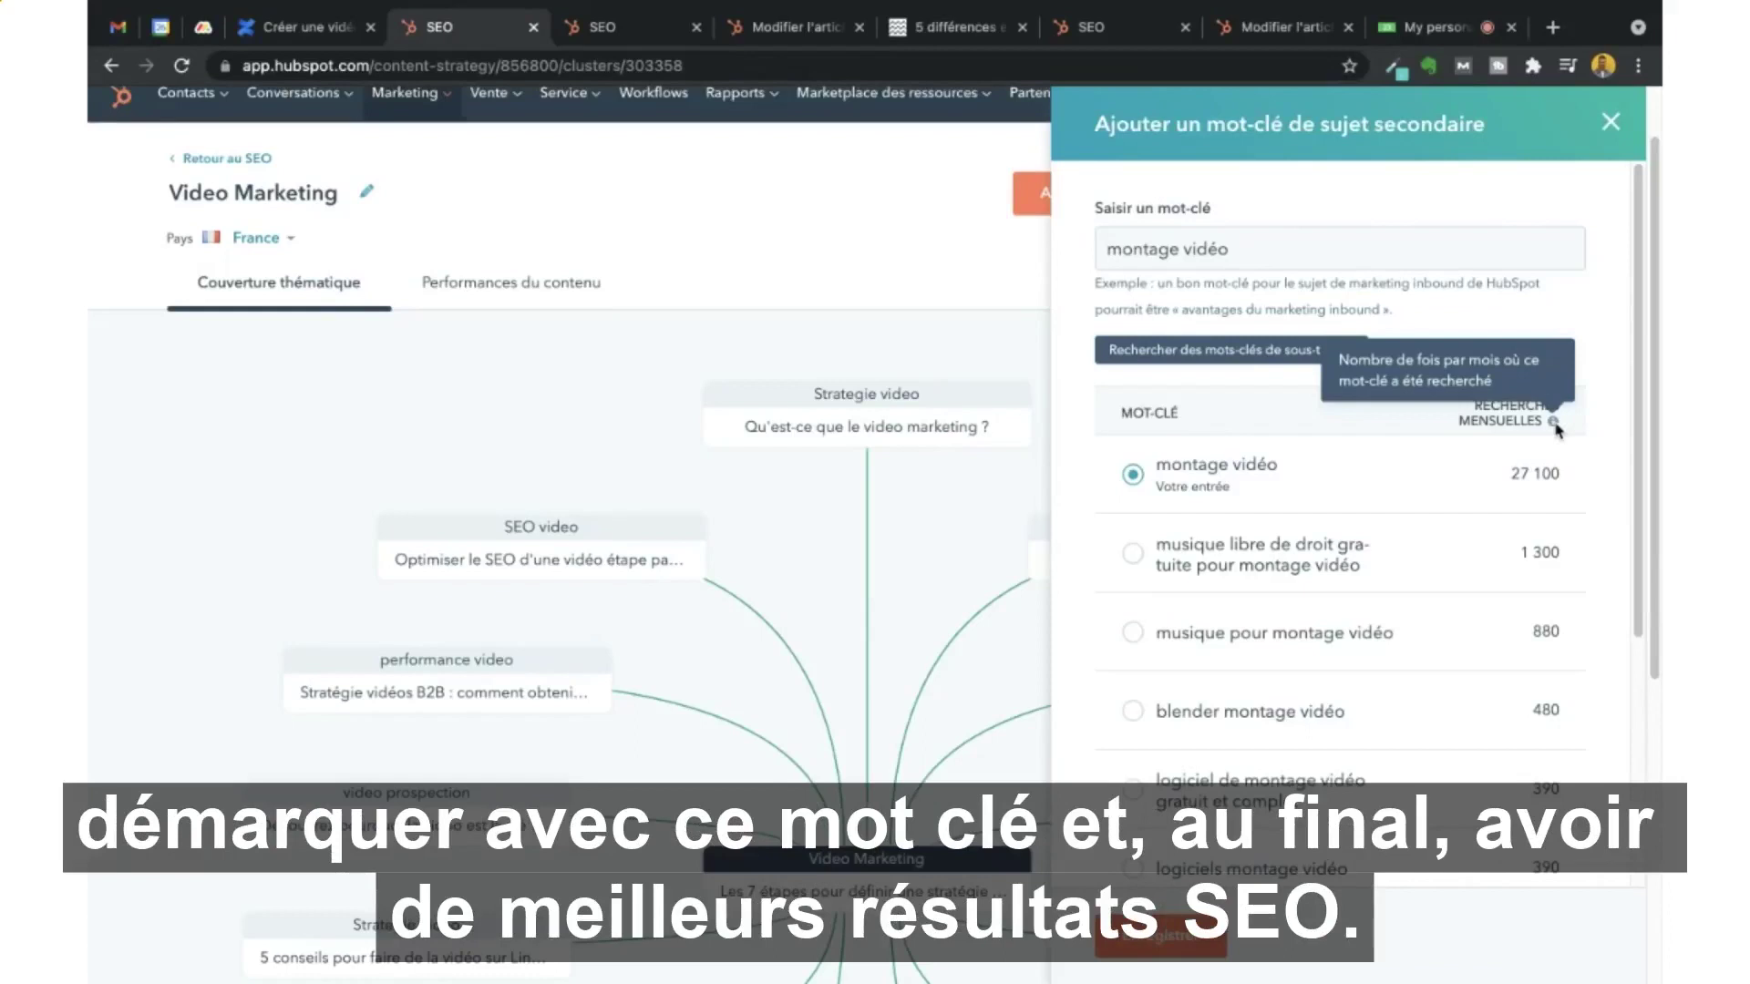
pyautogui.scroll(-5, 1531, 474)
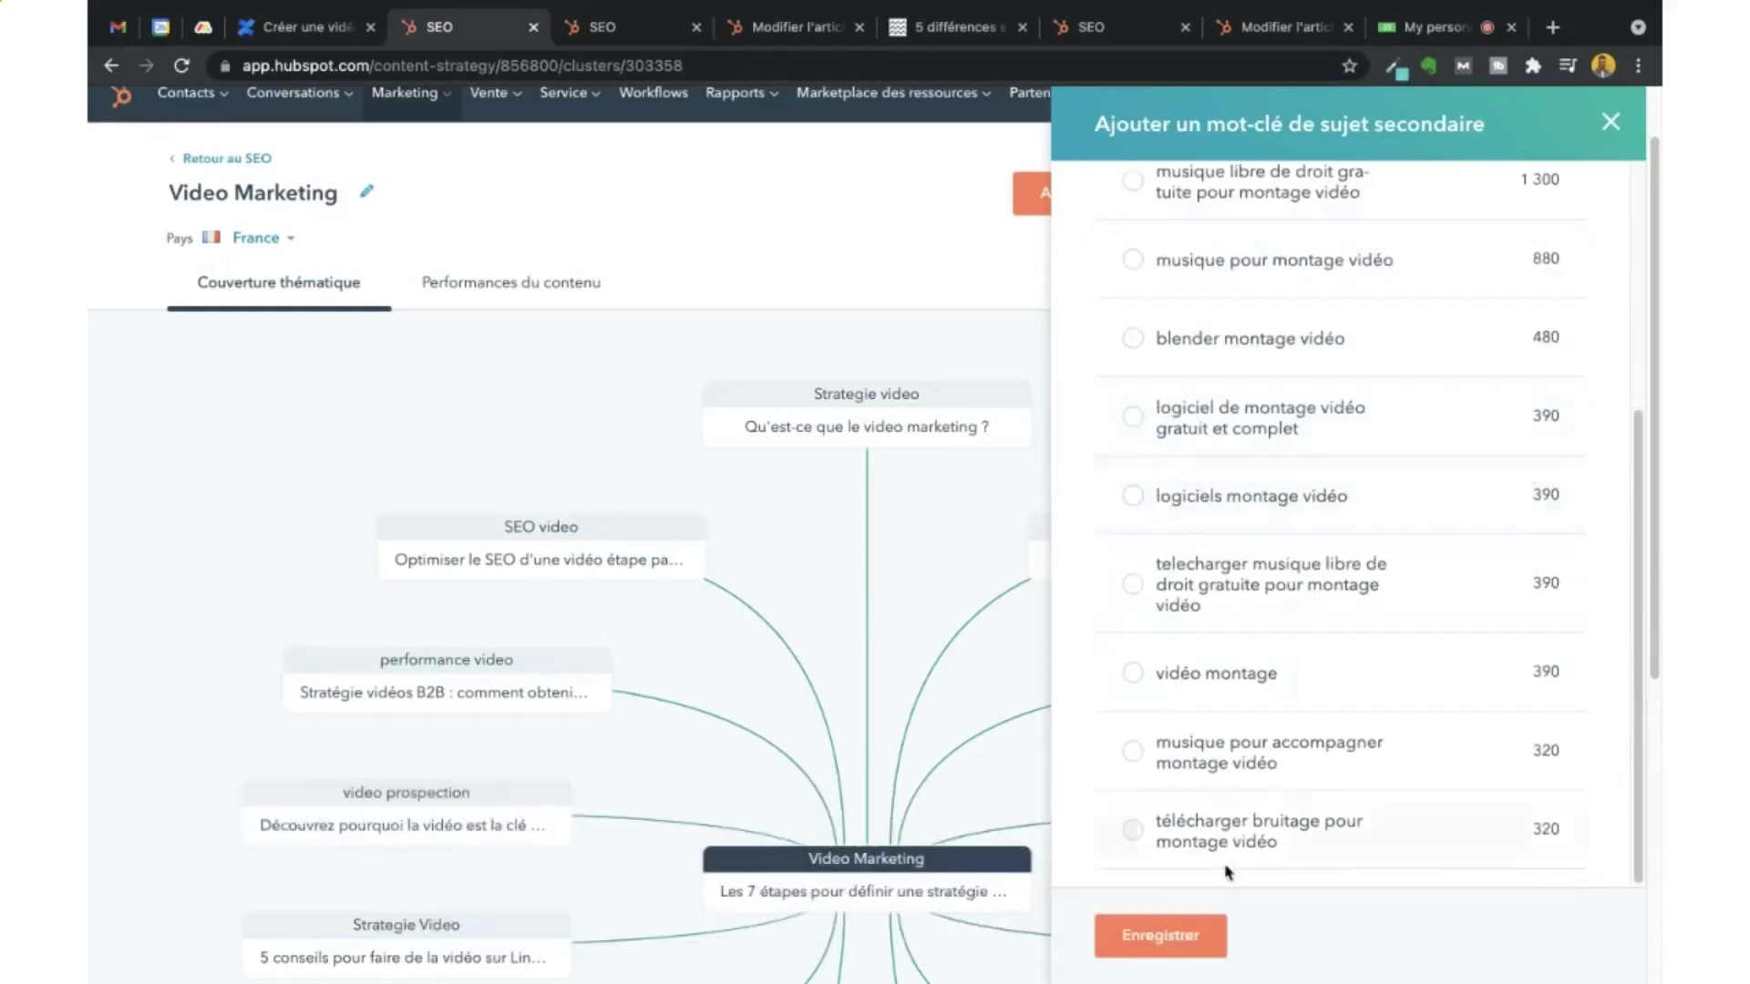
pyautogui.click(1611, 121)
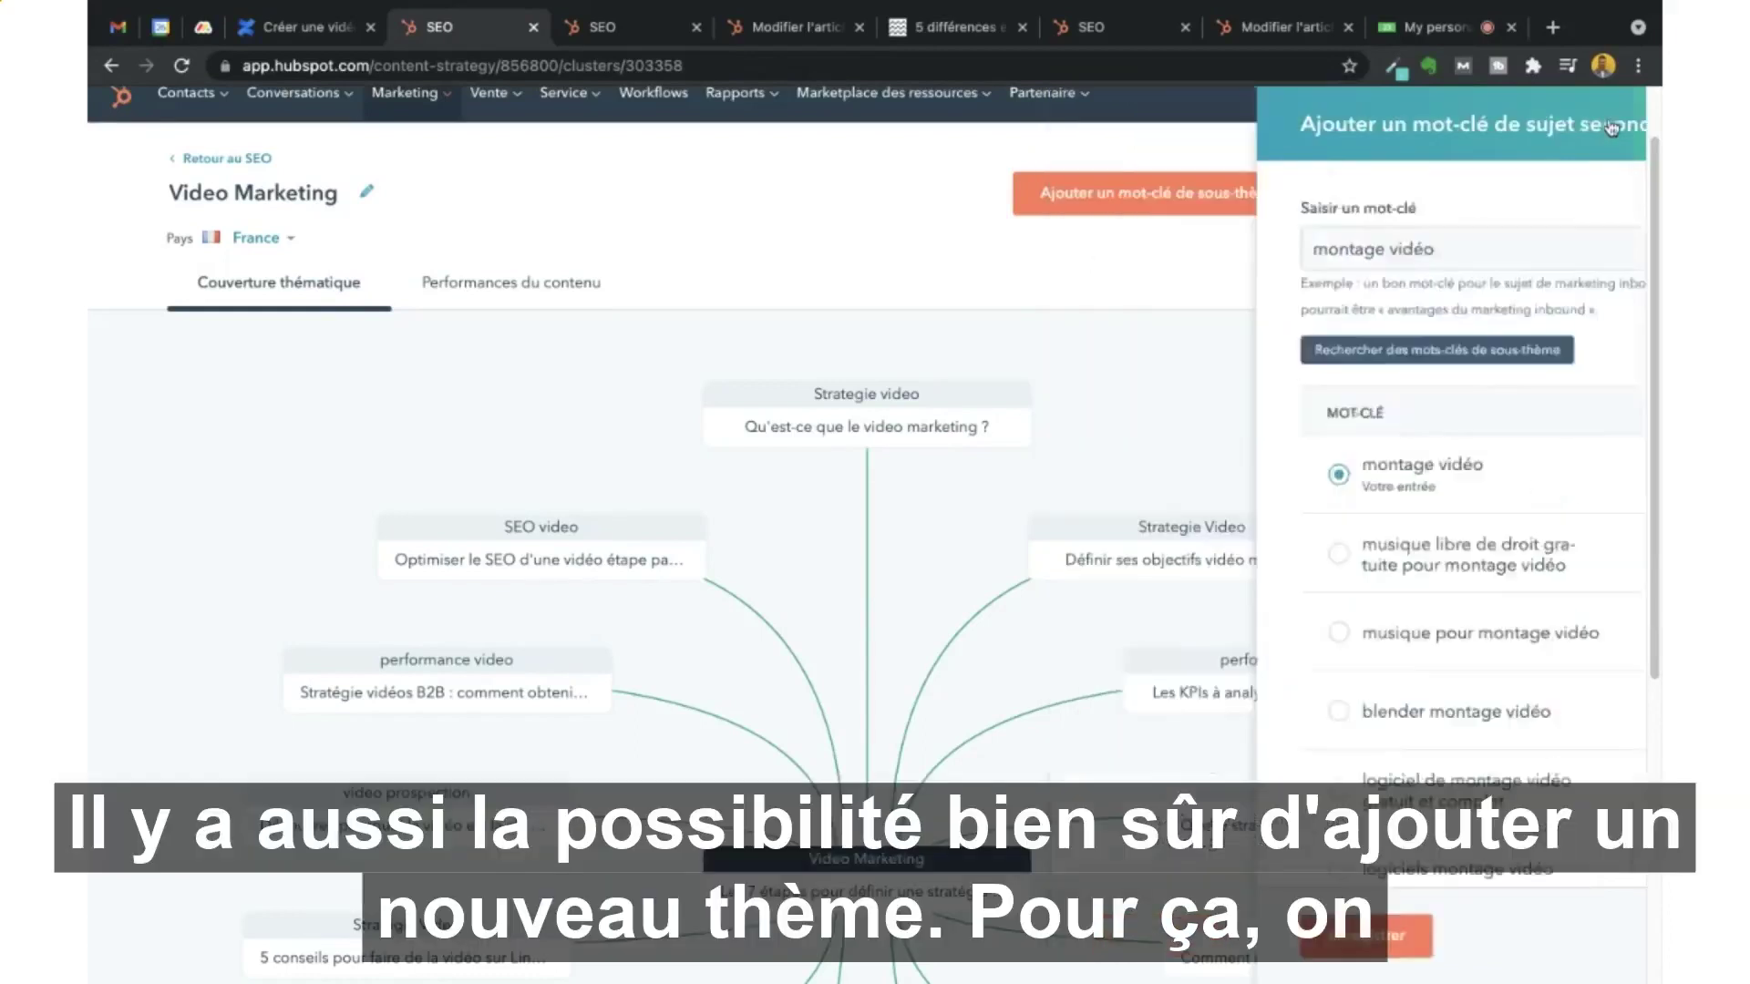
# Return from Video Marketing to the list of topics, look it over, and begin adding a new topic.
pyautogui.scroll(-1, 839, 320)
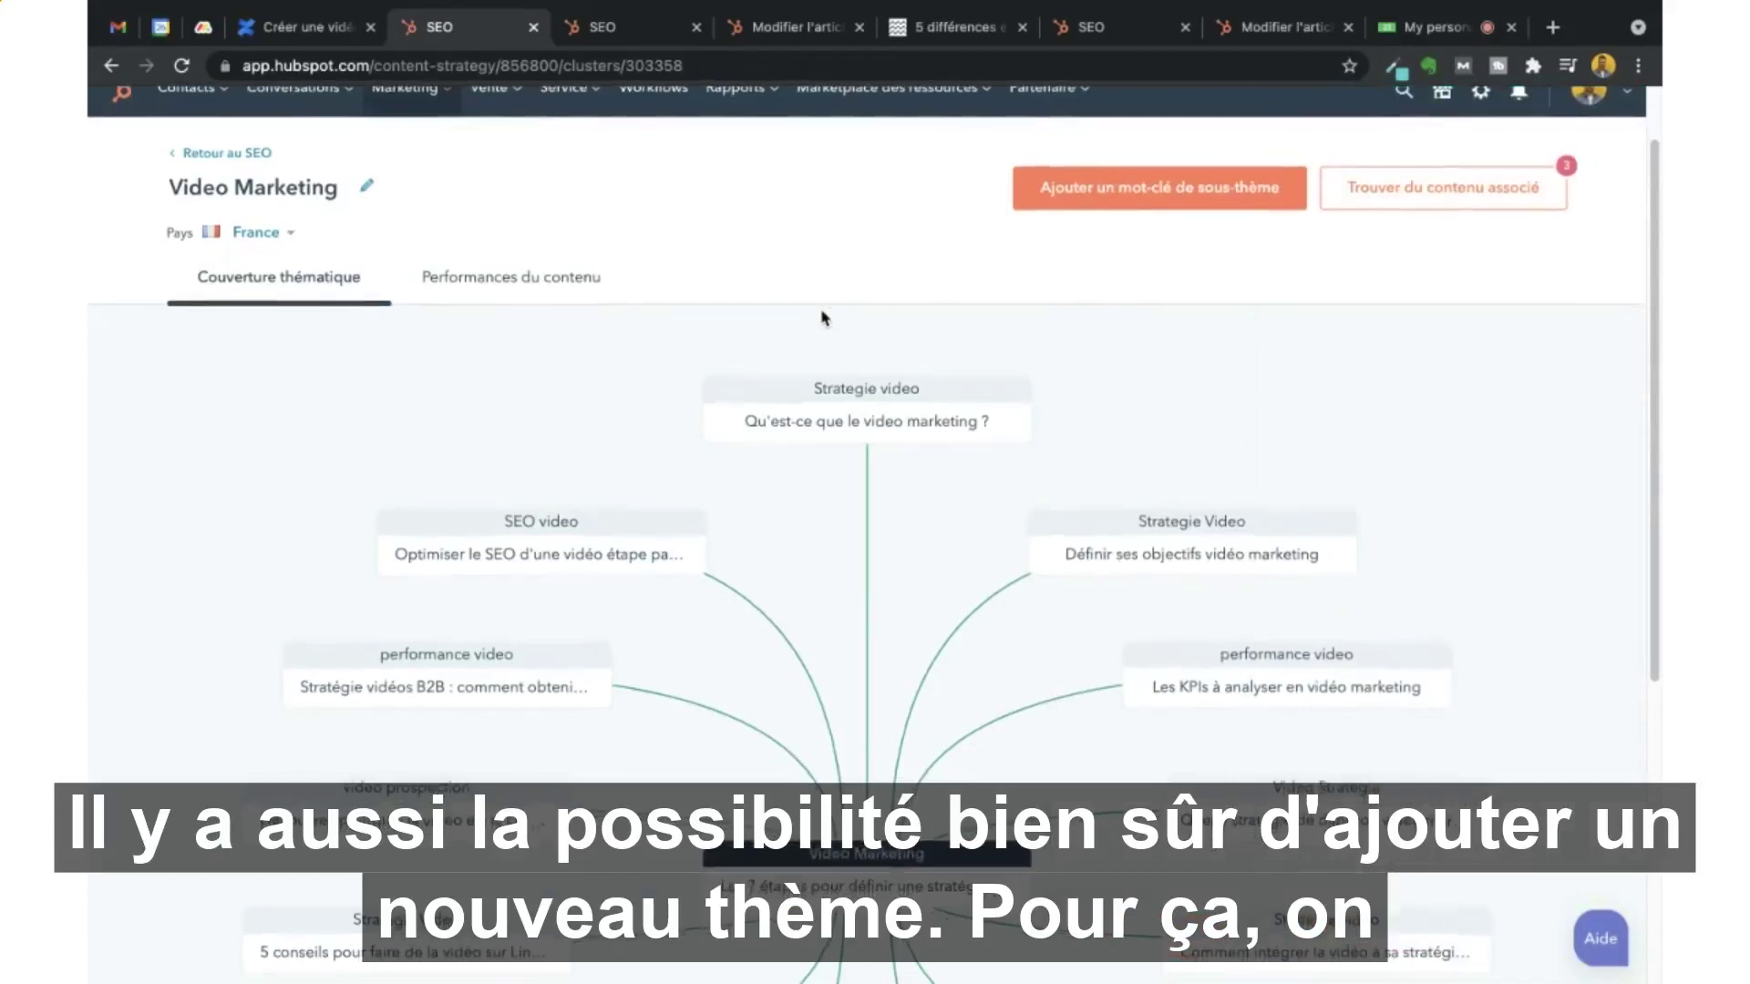
pyautogui.click(229, 151)
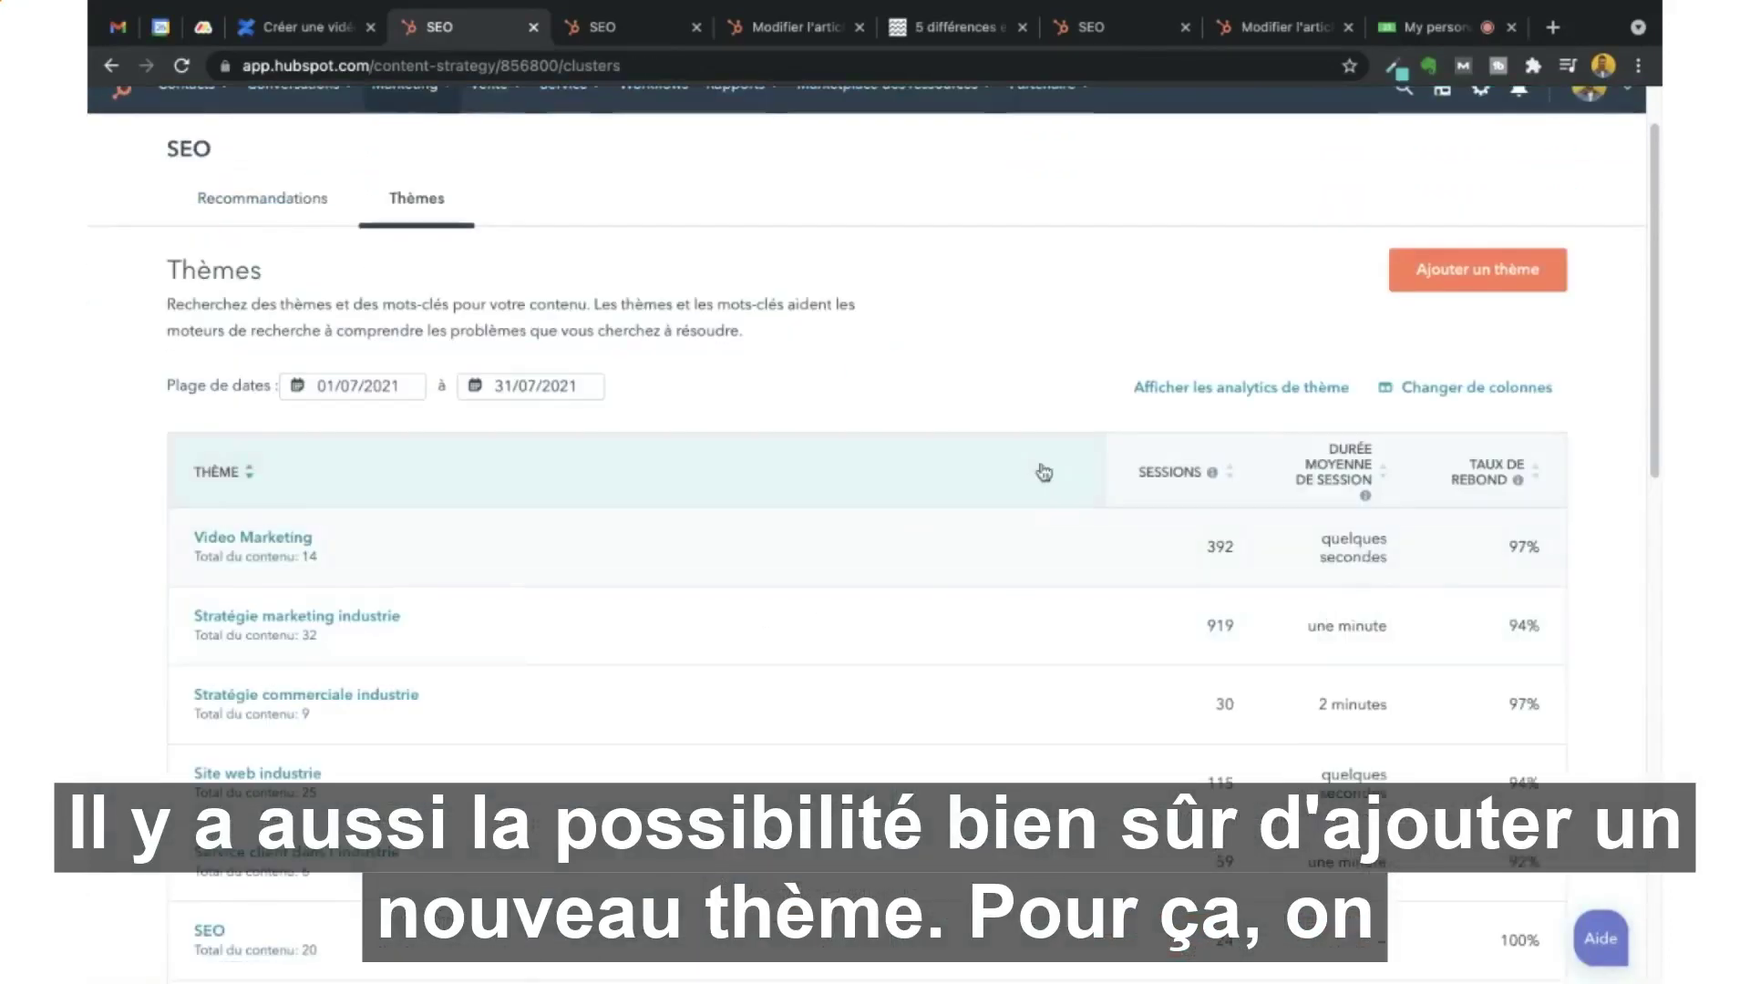
pyautogui.scroll(-1, 840, 266)
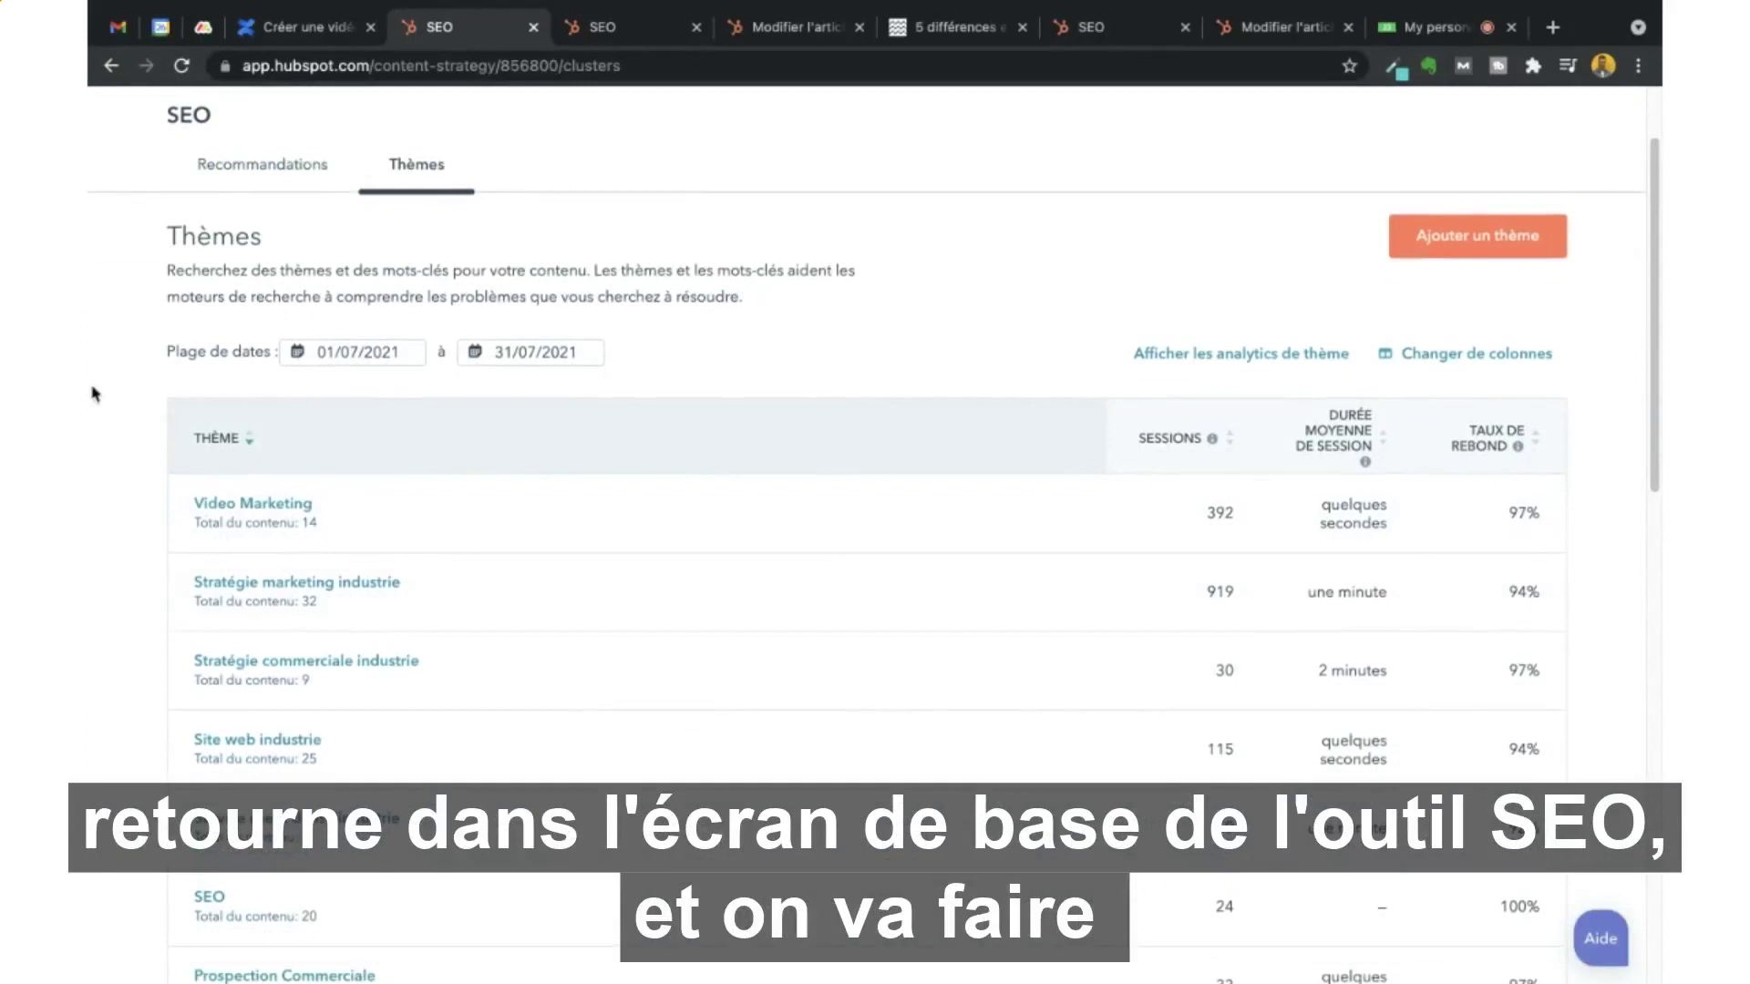
pyautogui.scroll(-3, 146, 650)
pyautogui.scroll(5, 146, 651)
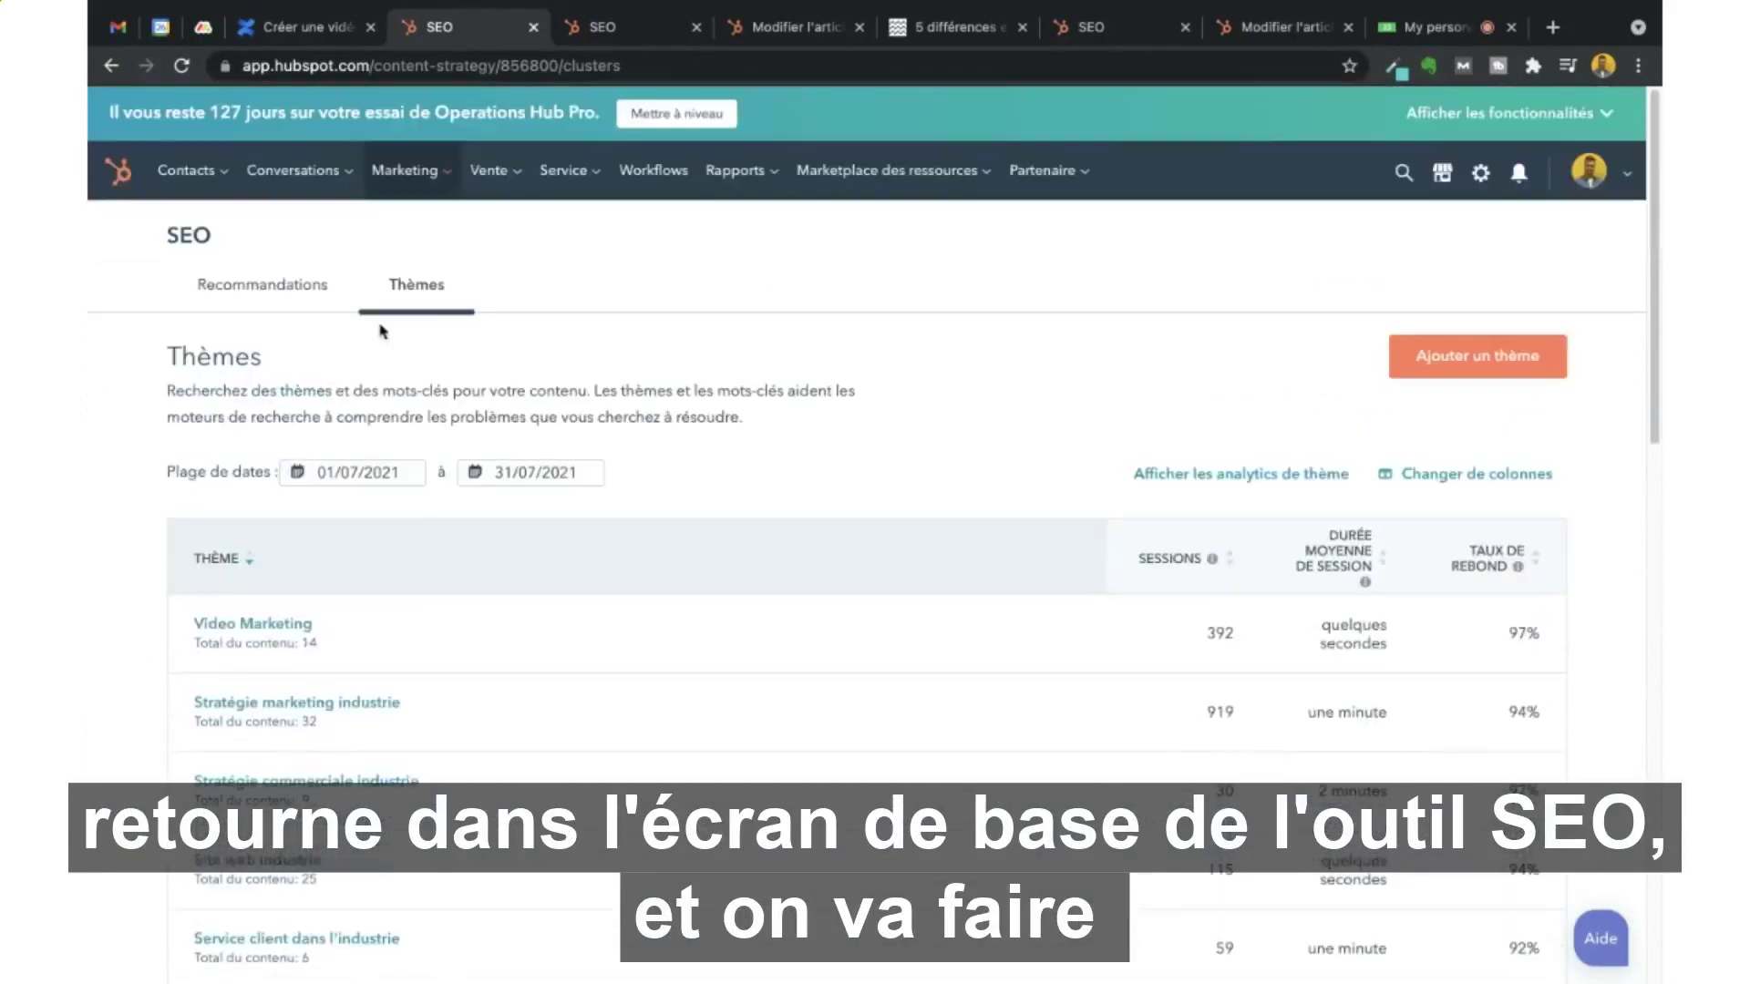
pyautogui.click(1449, 359)
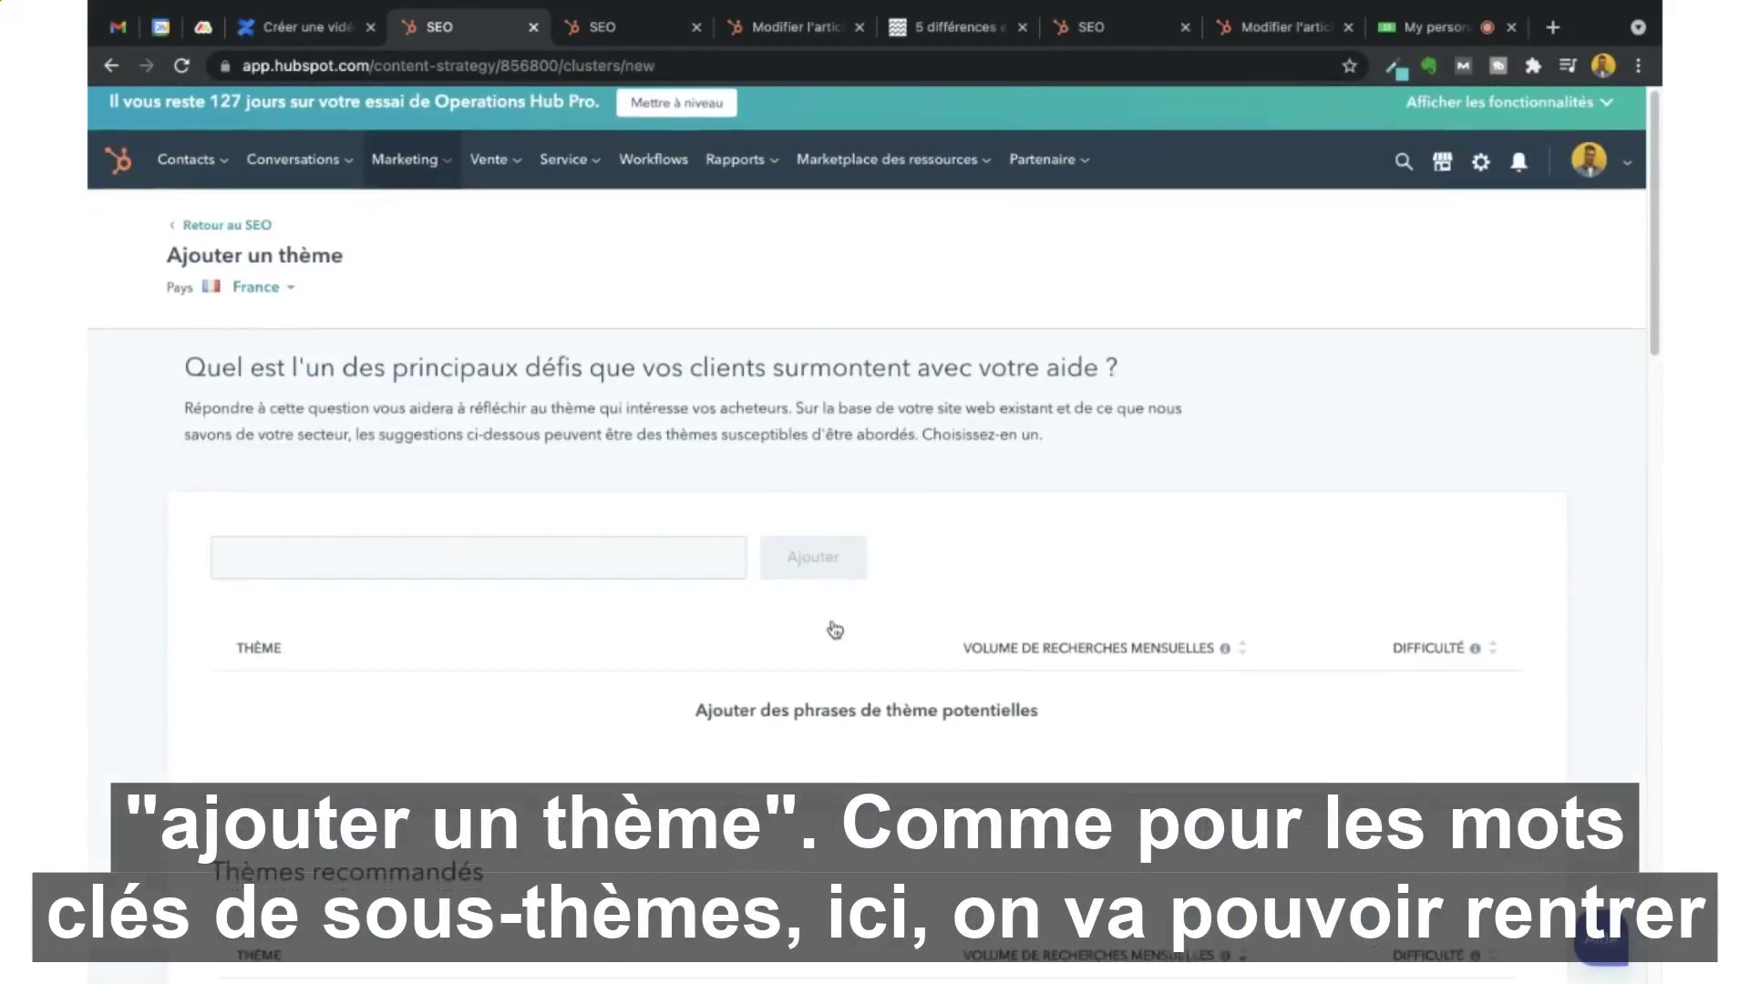
# Add "inboud" as a potential topic phrase and check its monthly search volume and difficulty.
pyautogui.scroll(-1, 832, 625)
pyautogui.click(610, 490)
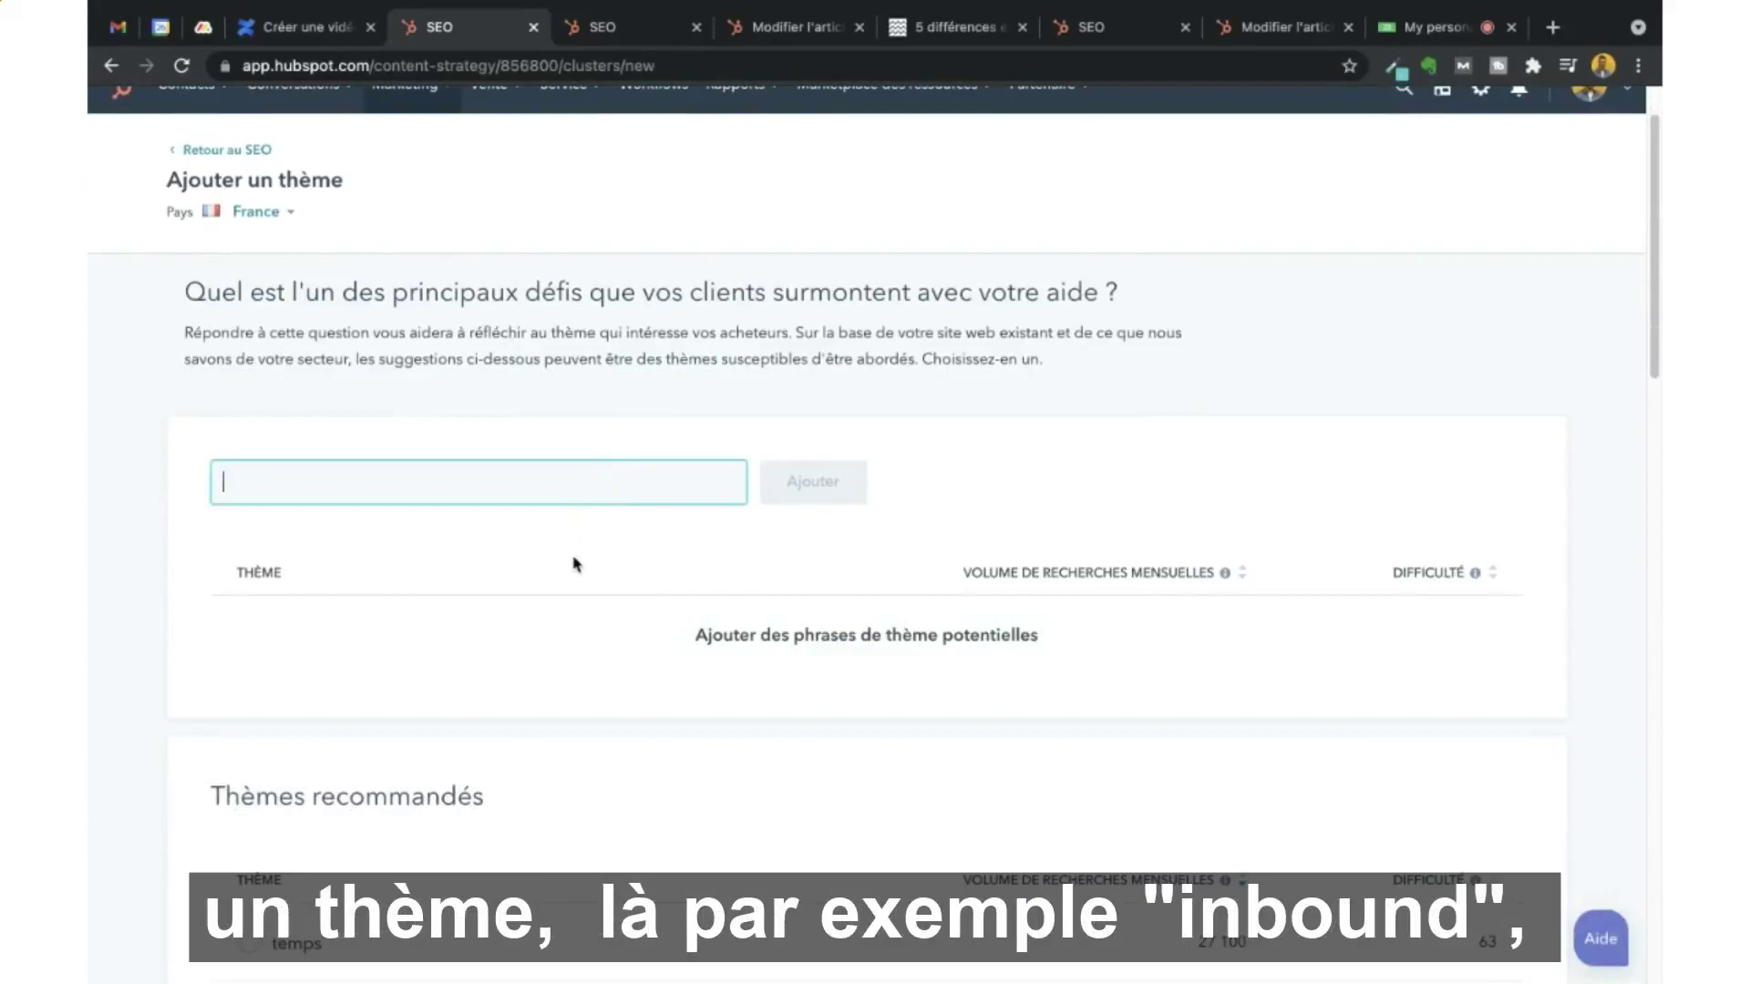
pyautogui.write('inboud')
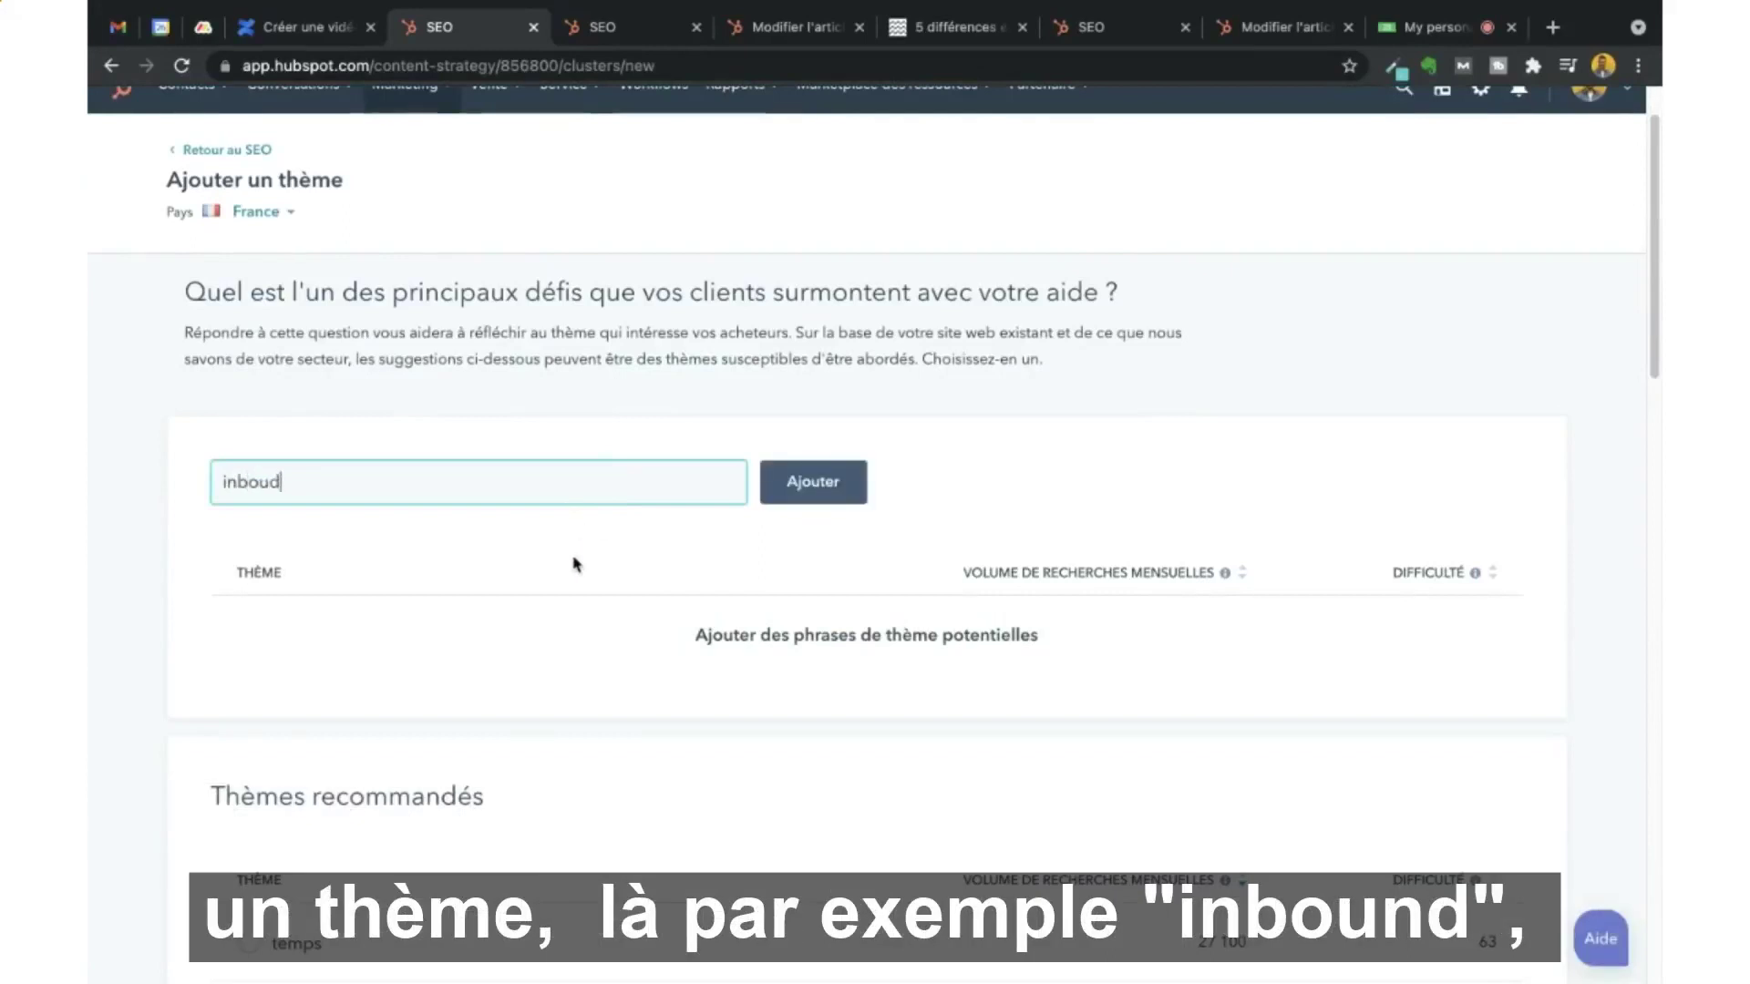
pyautogui.click(796, 486)
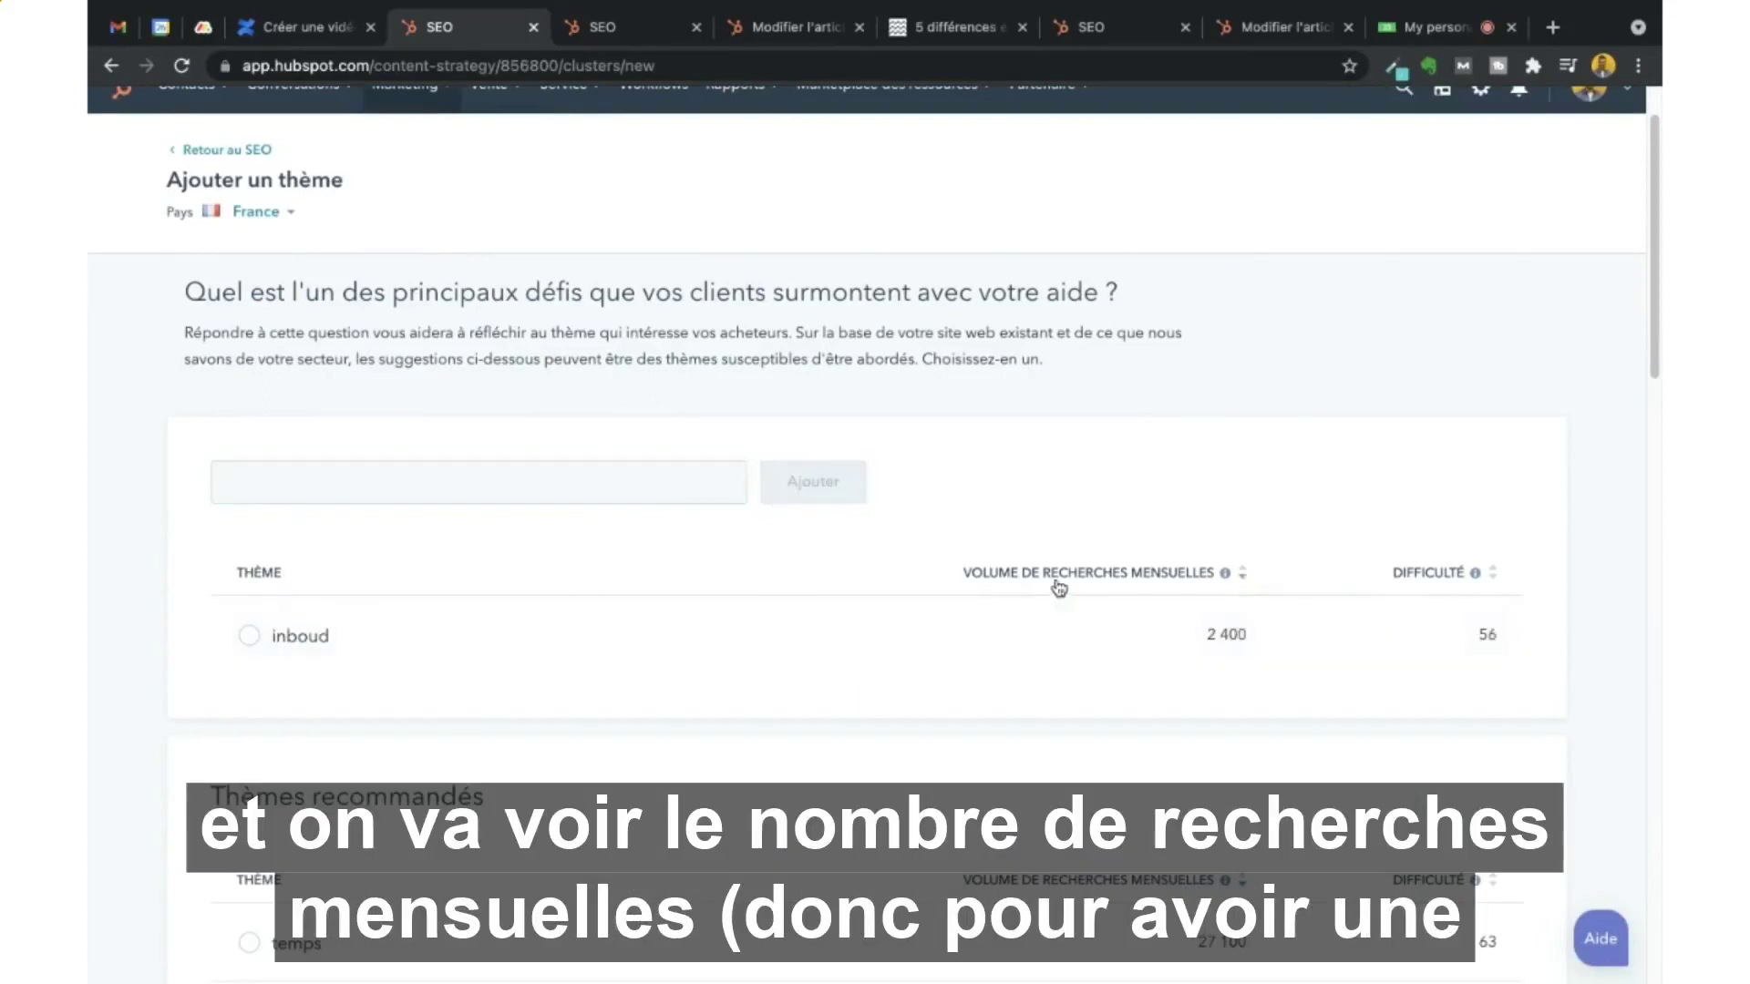
pyautogui.moveTo(1225, 580)
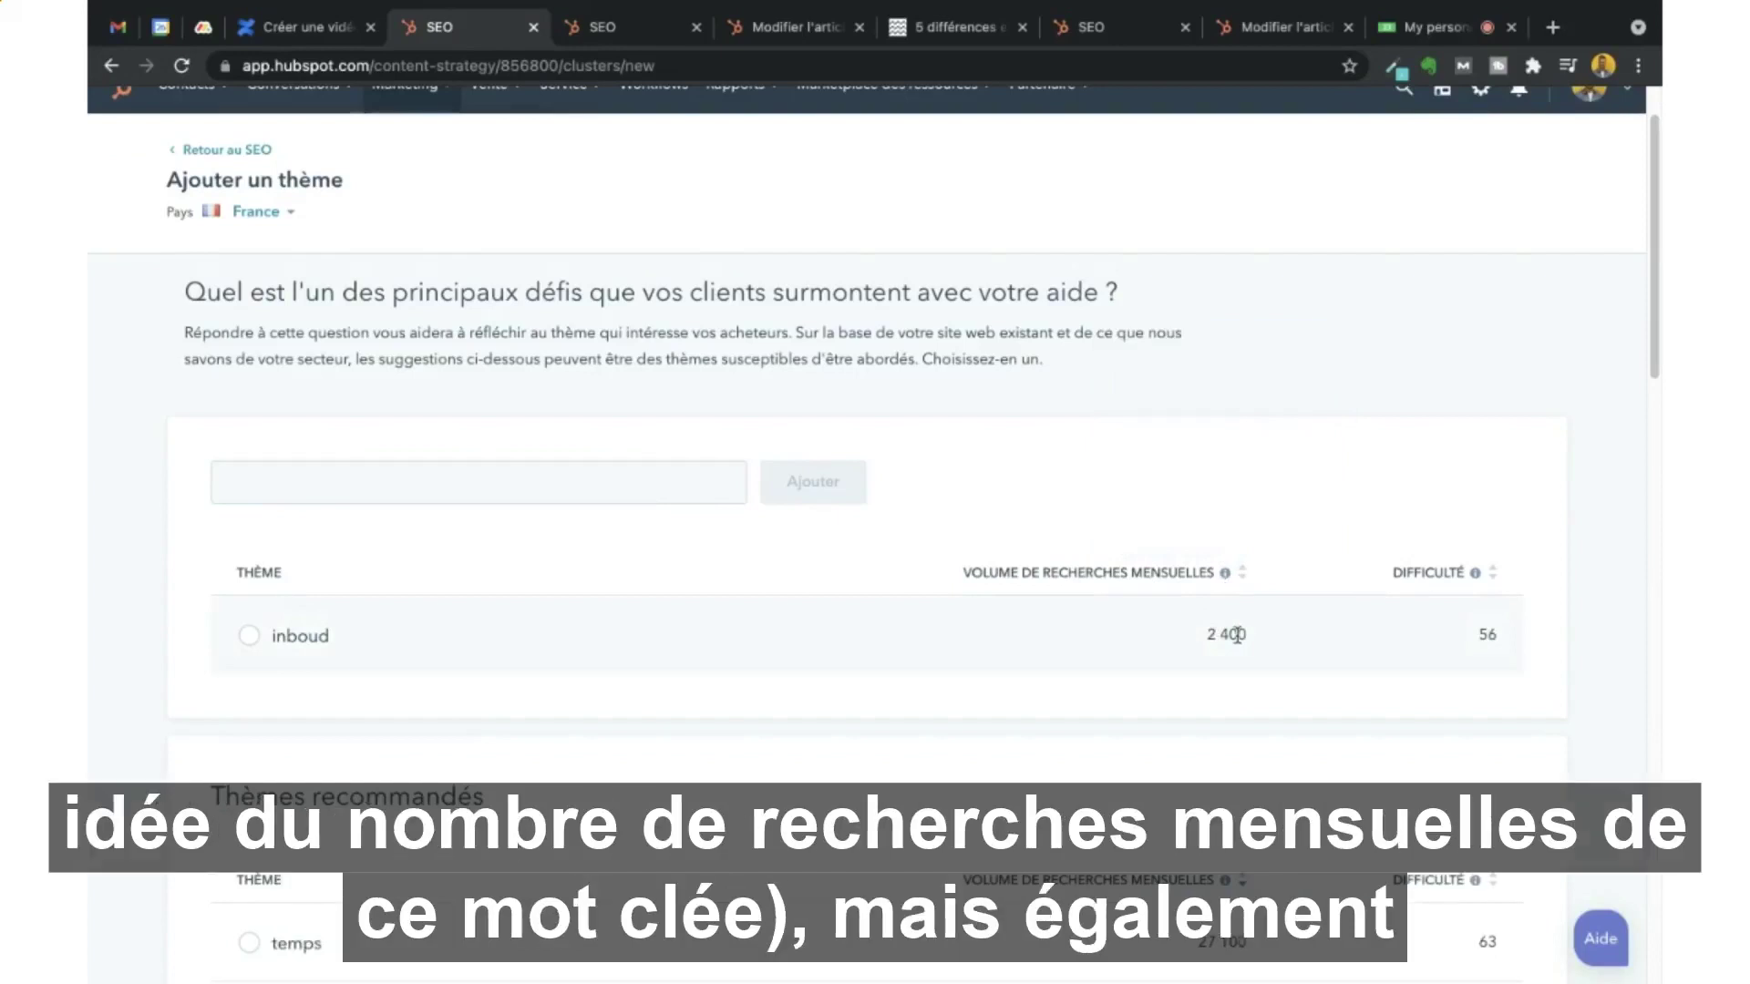
pyautogui.moveTo(1475, 574)
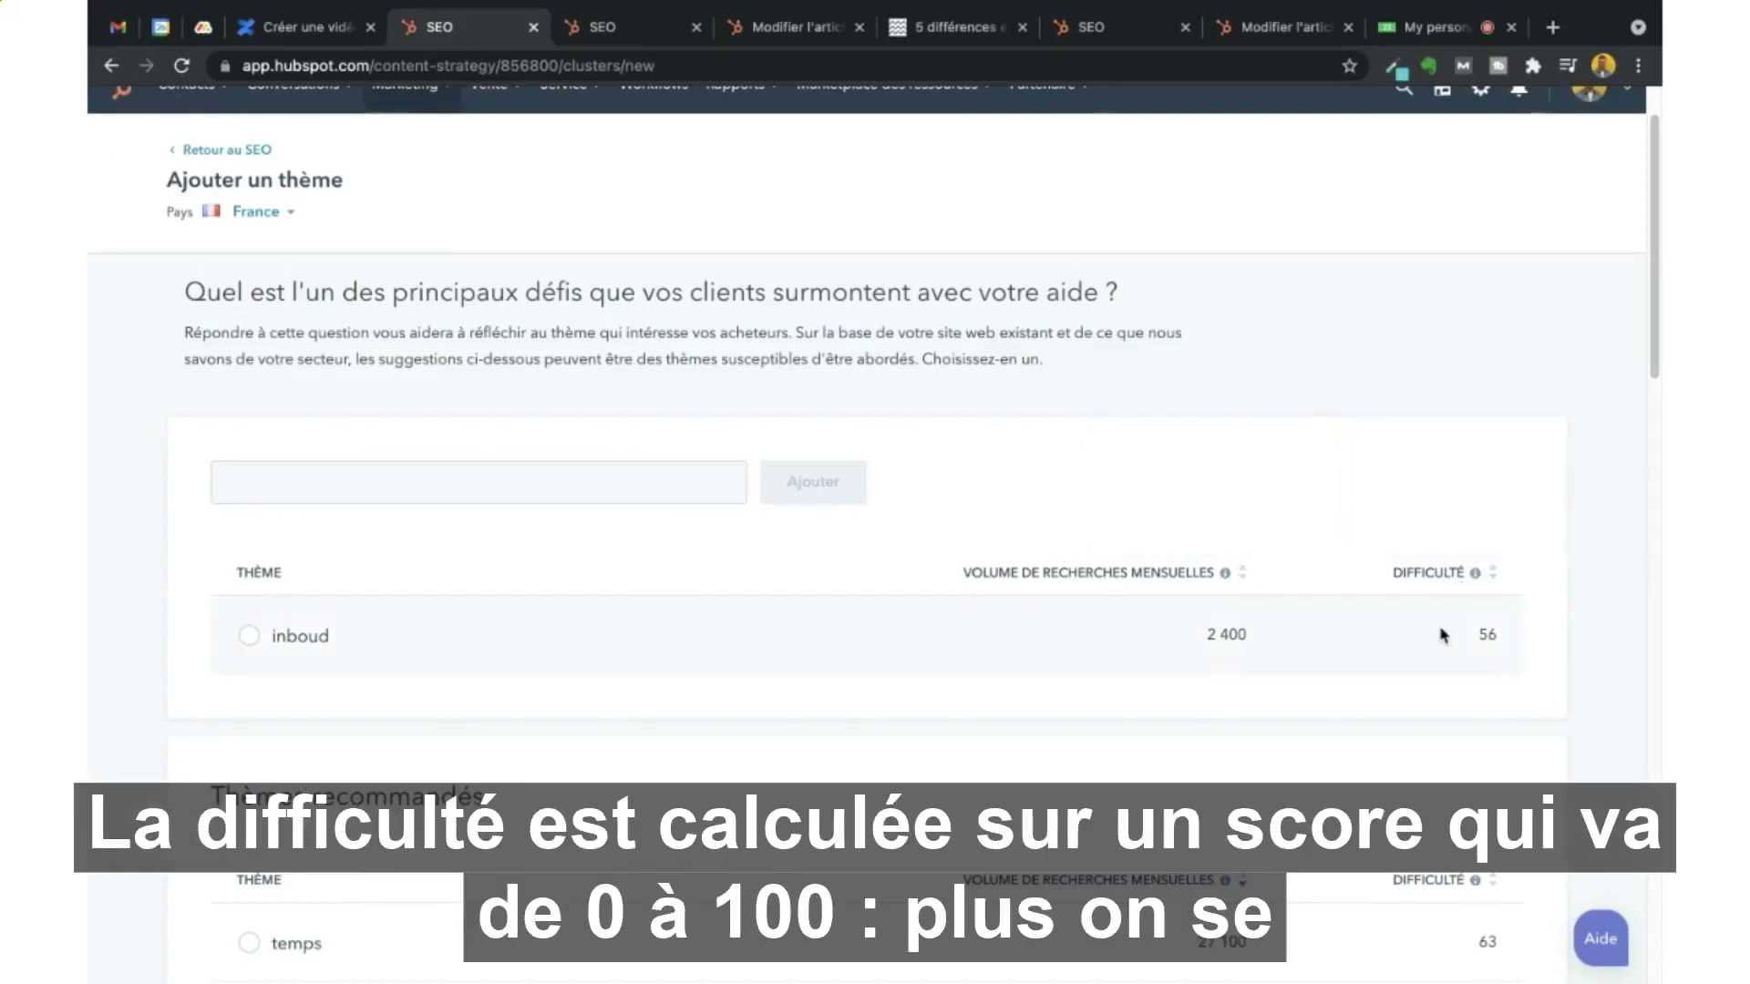
# Examine the recommended topics below the added phrase, comparing their monthly search volumes and difficulty scores.
pyautogui.scroll(-1, 1444, 635)
pyautogui.scroll(-1, 1455, 615)
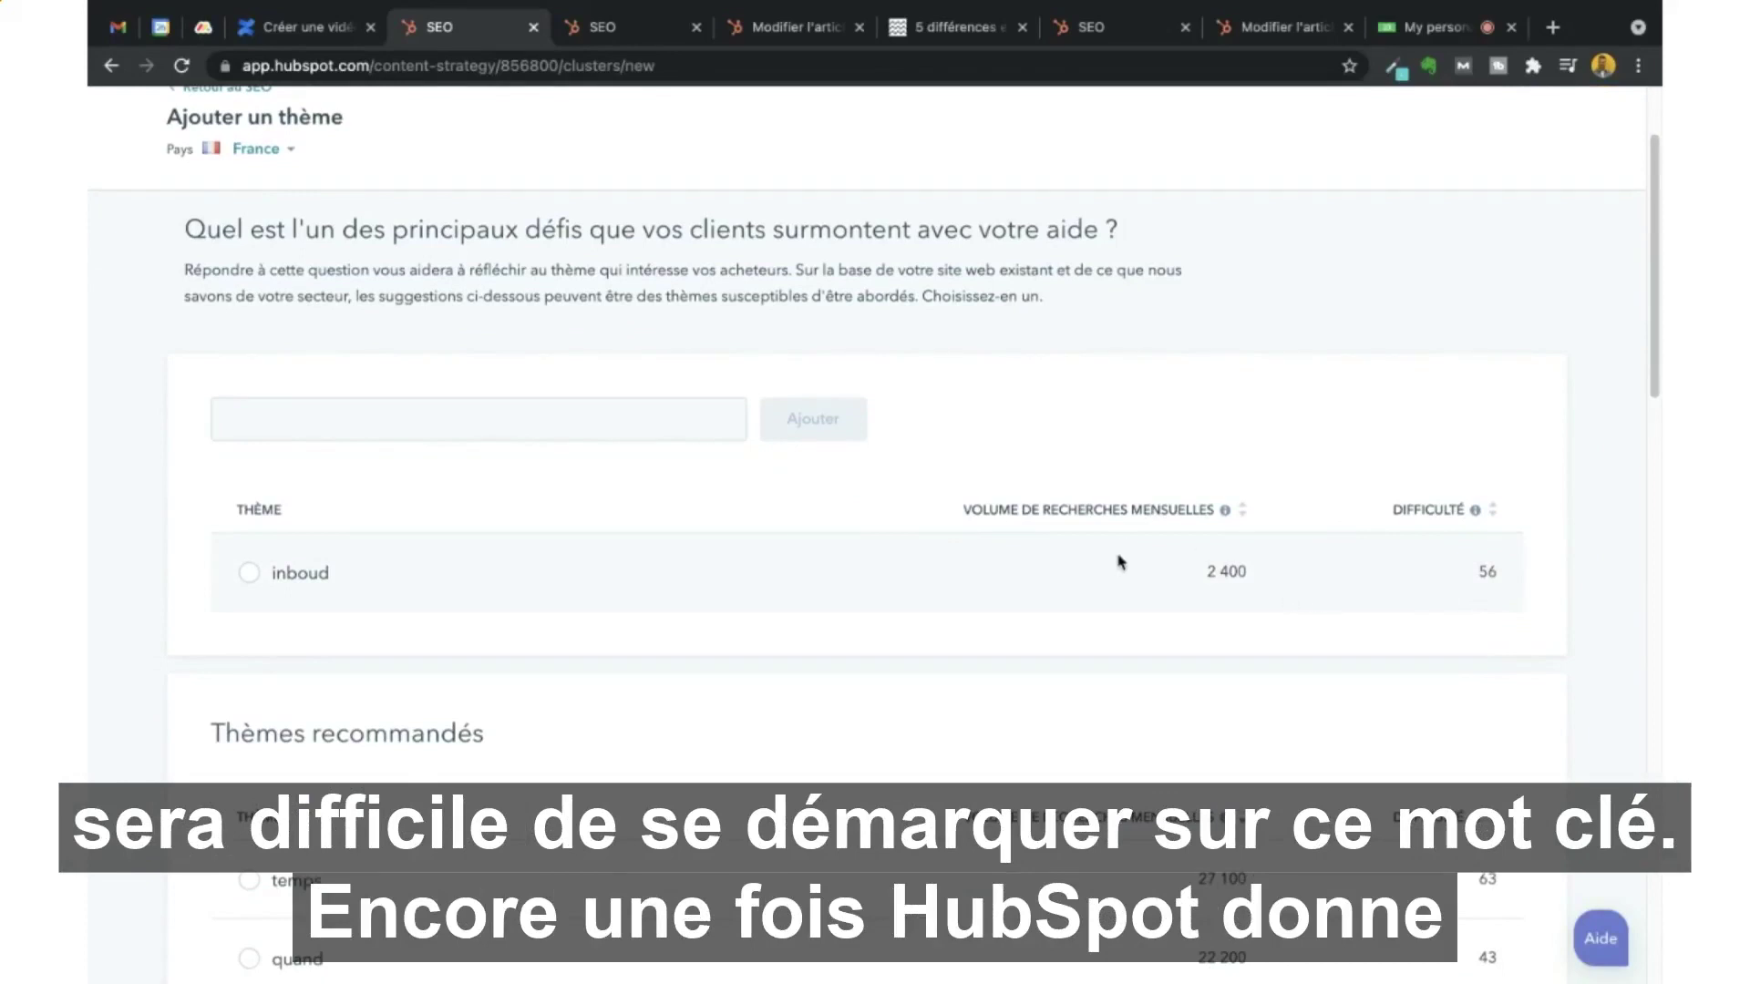
pyautogui.scroll(1, 1121, 562)
pyautogui.scroll(-5, 840, 661)
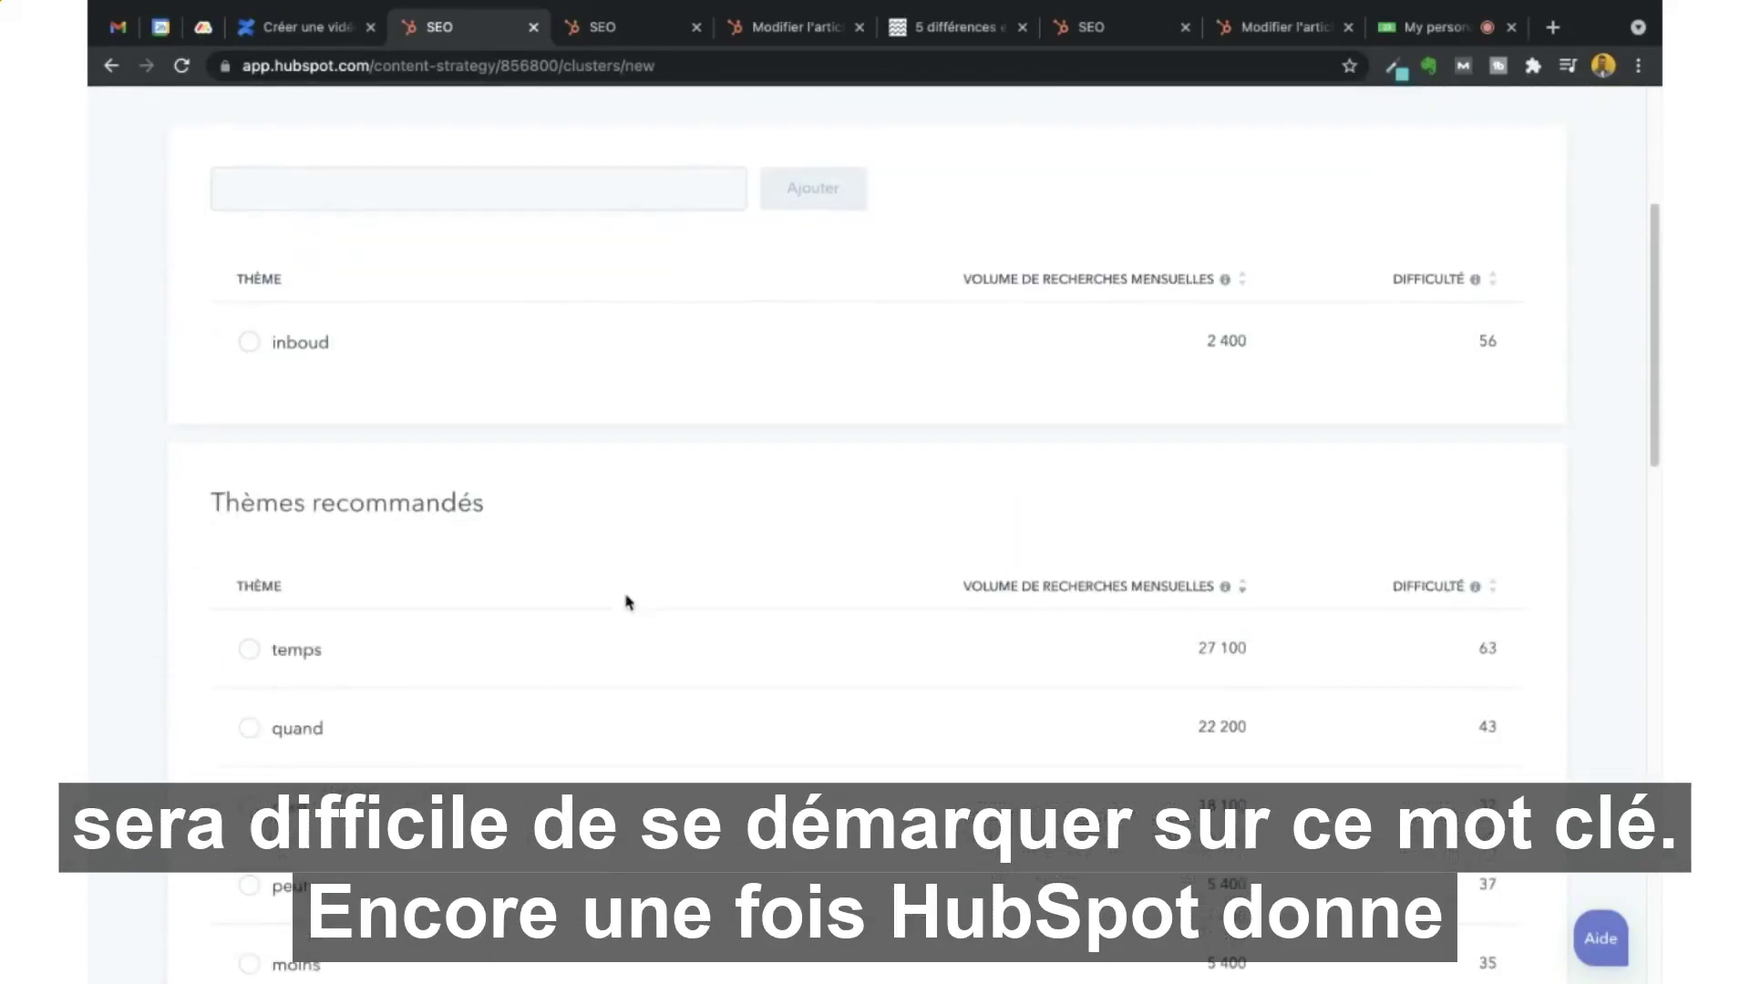
pyautogui.scroll(-10, 627, 606)
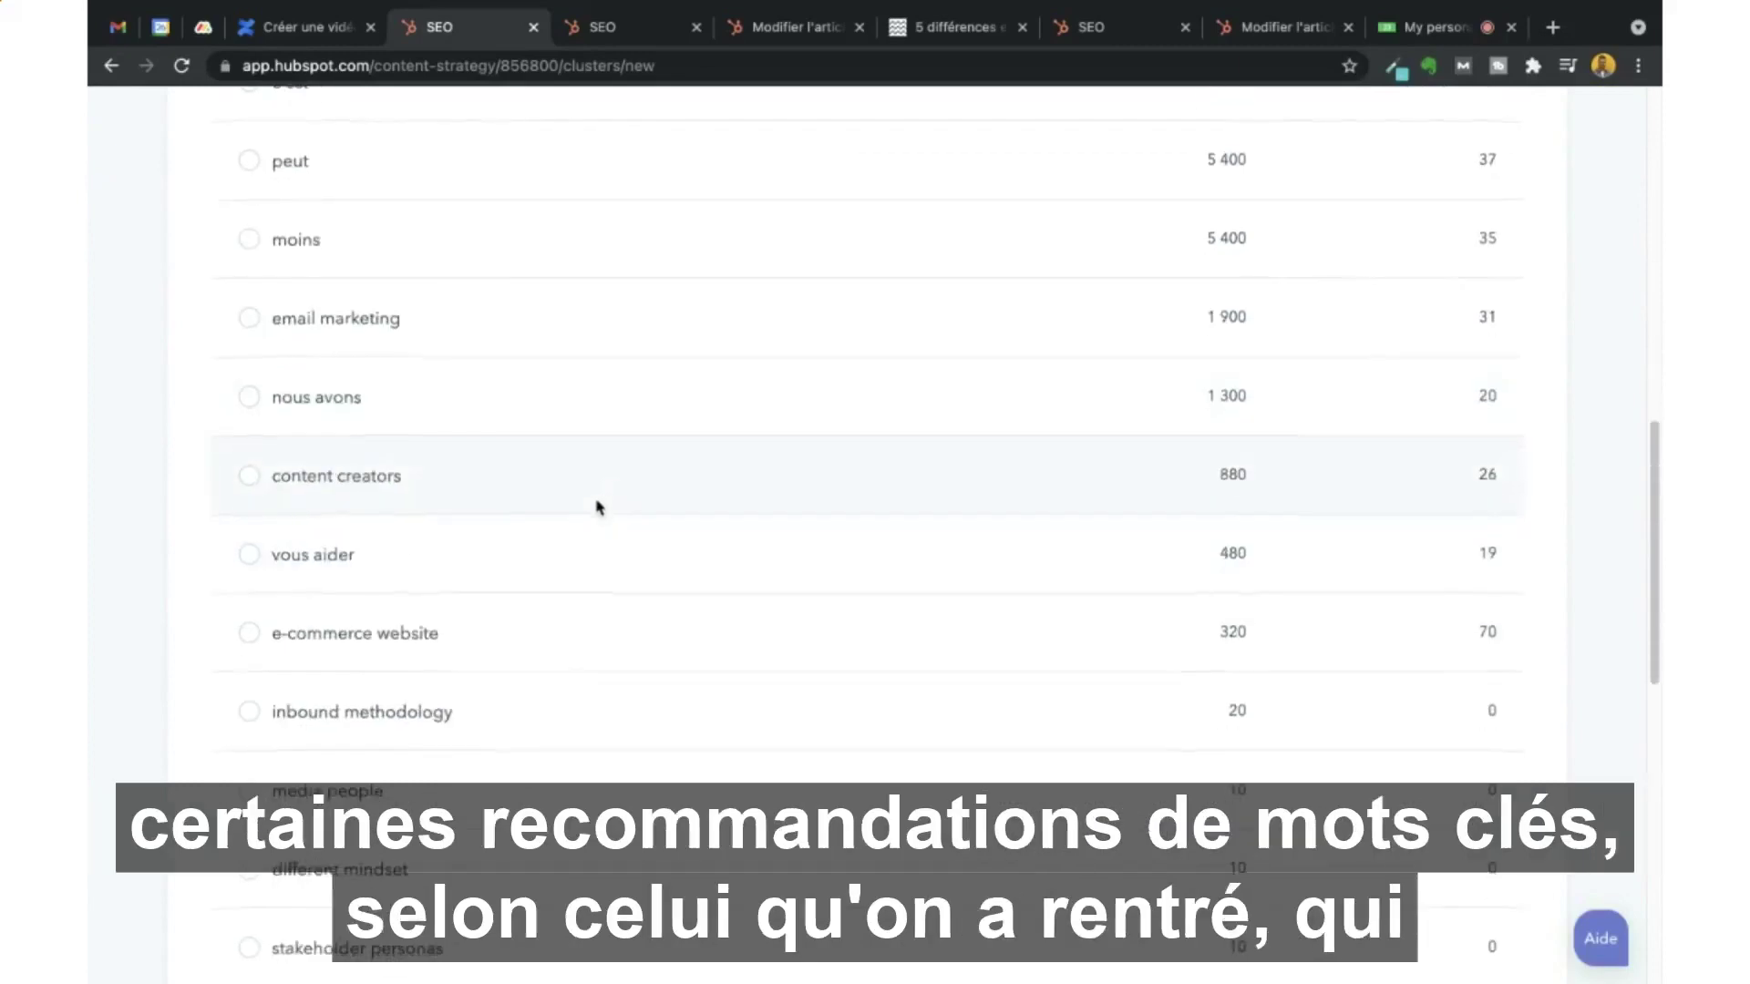
pyautogui.scroll(-4, 599, 593)
pyautogui.scroll(2, 559, 574)
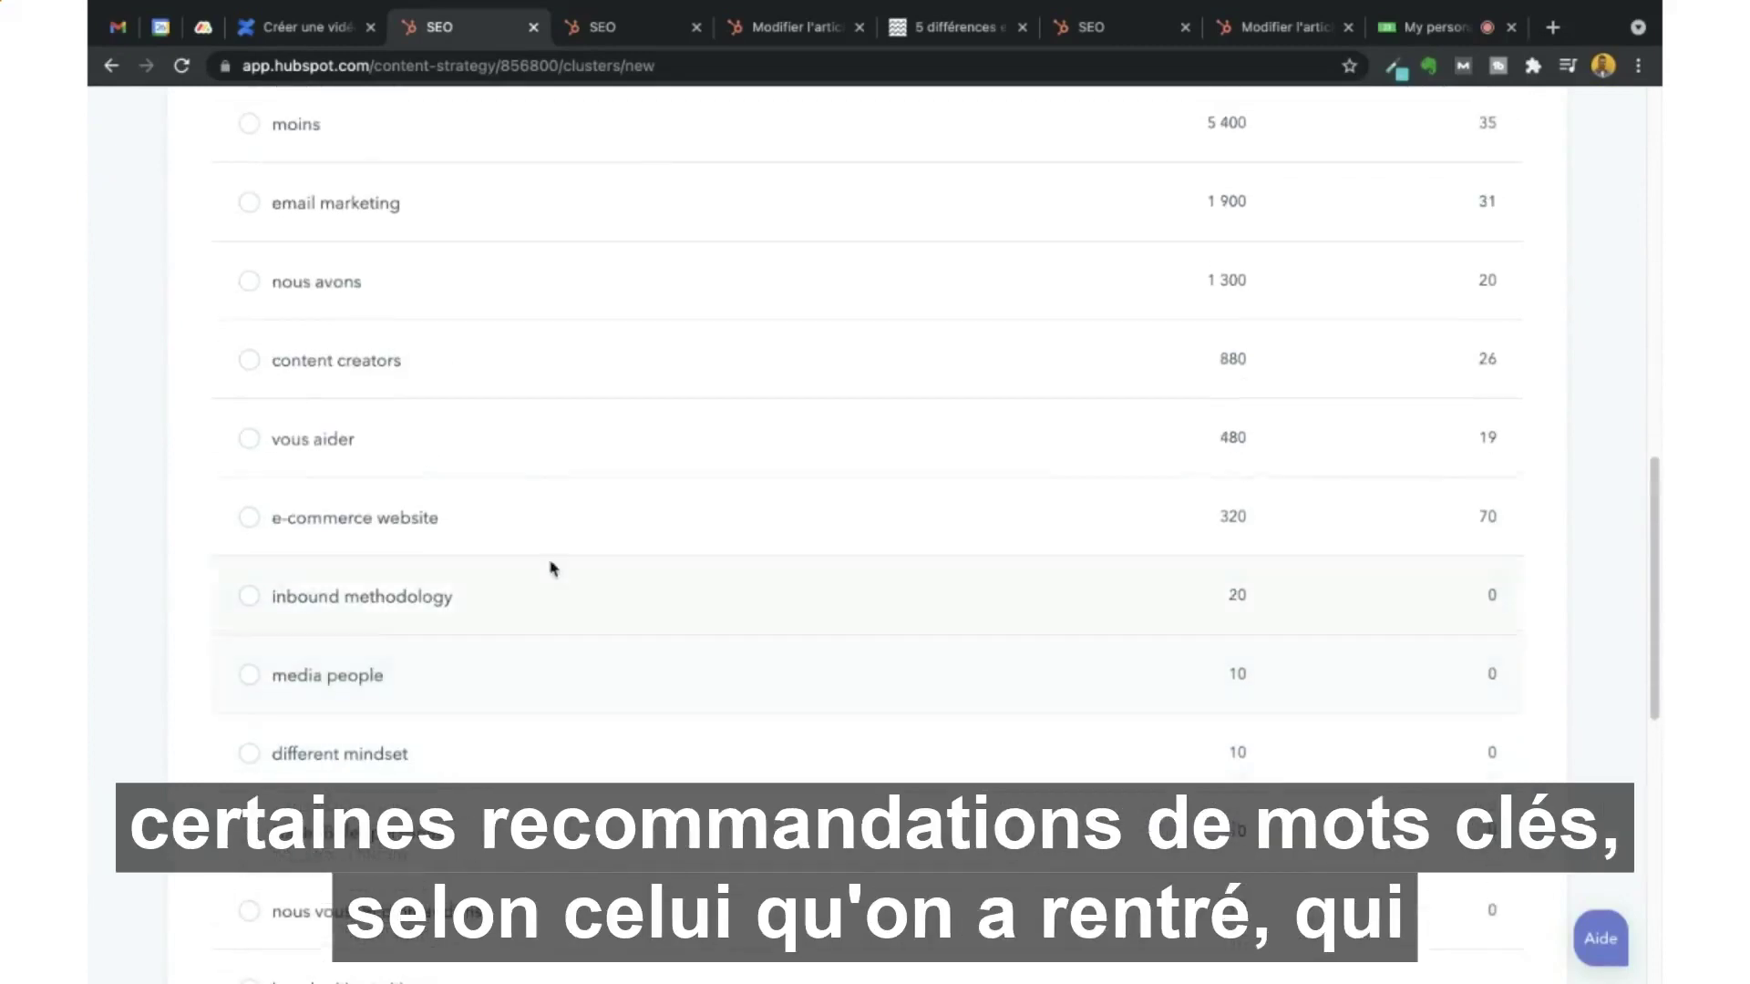
pyautogui.scroll(13, 524, 613)
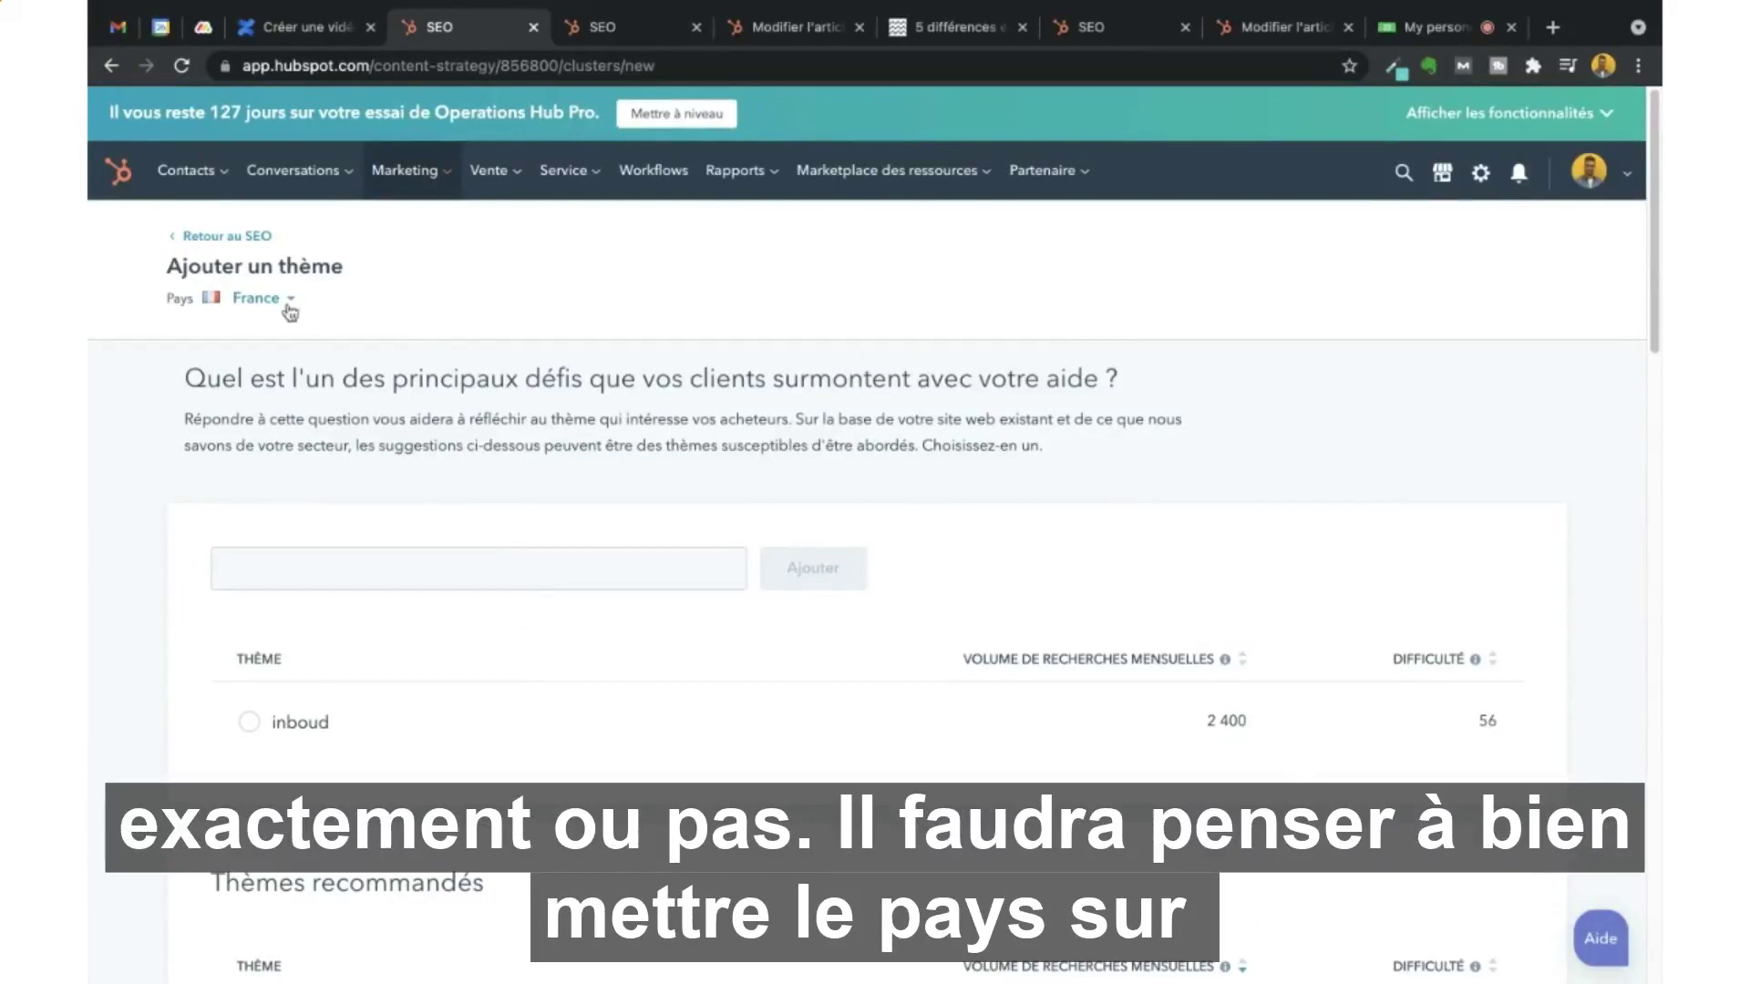
# Look through the countries available for the topic analysis, keep France, and return to the list of topics.
pyautogui.click(255, 299)
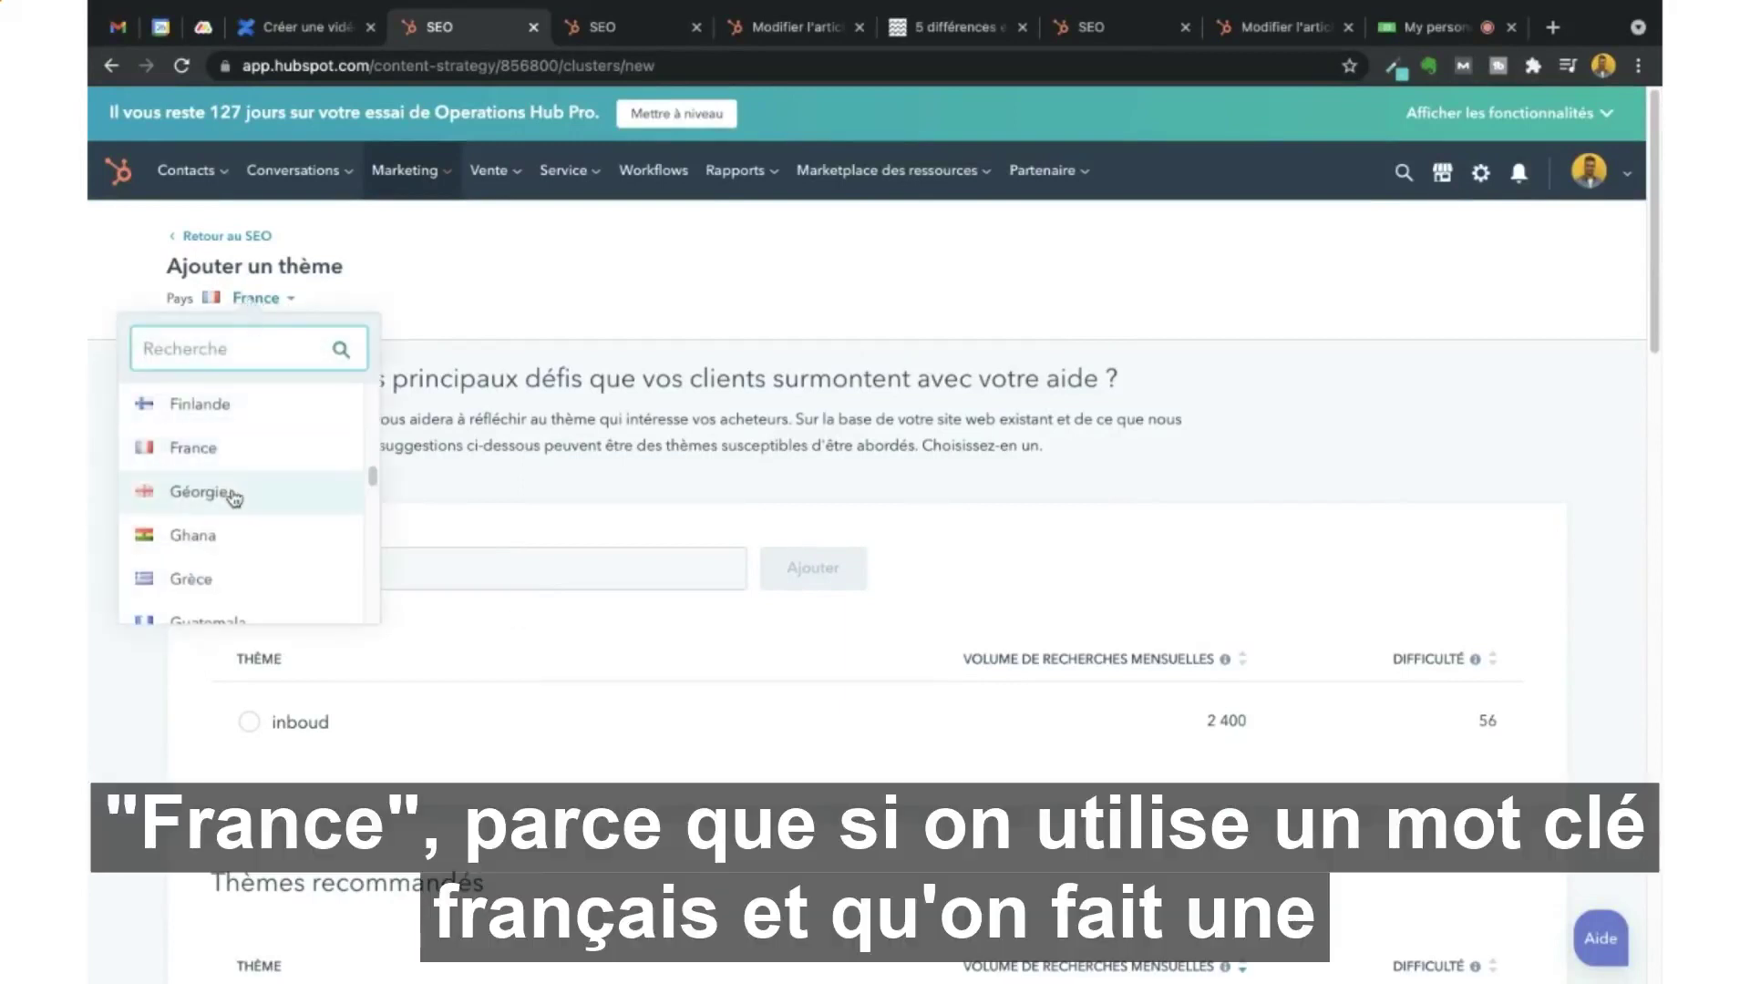
pyautogui.scroll(-2, 231, 496)
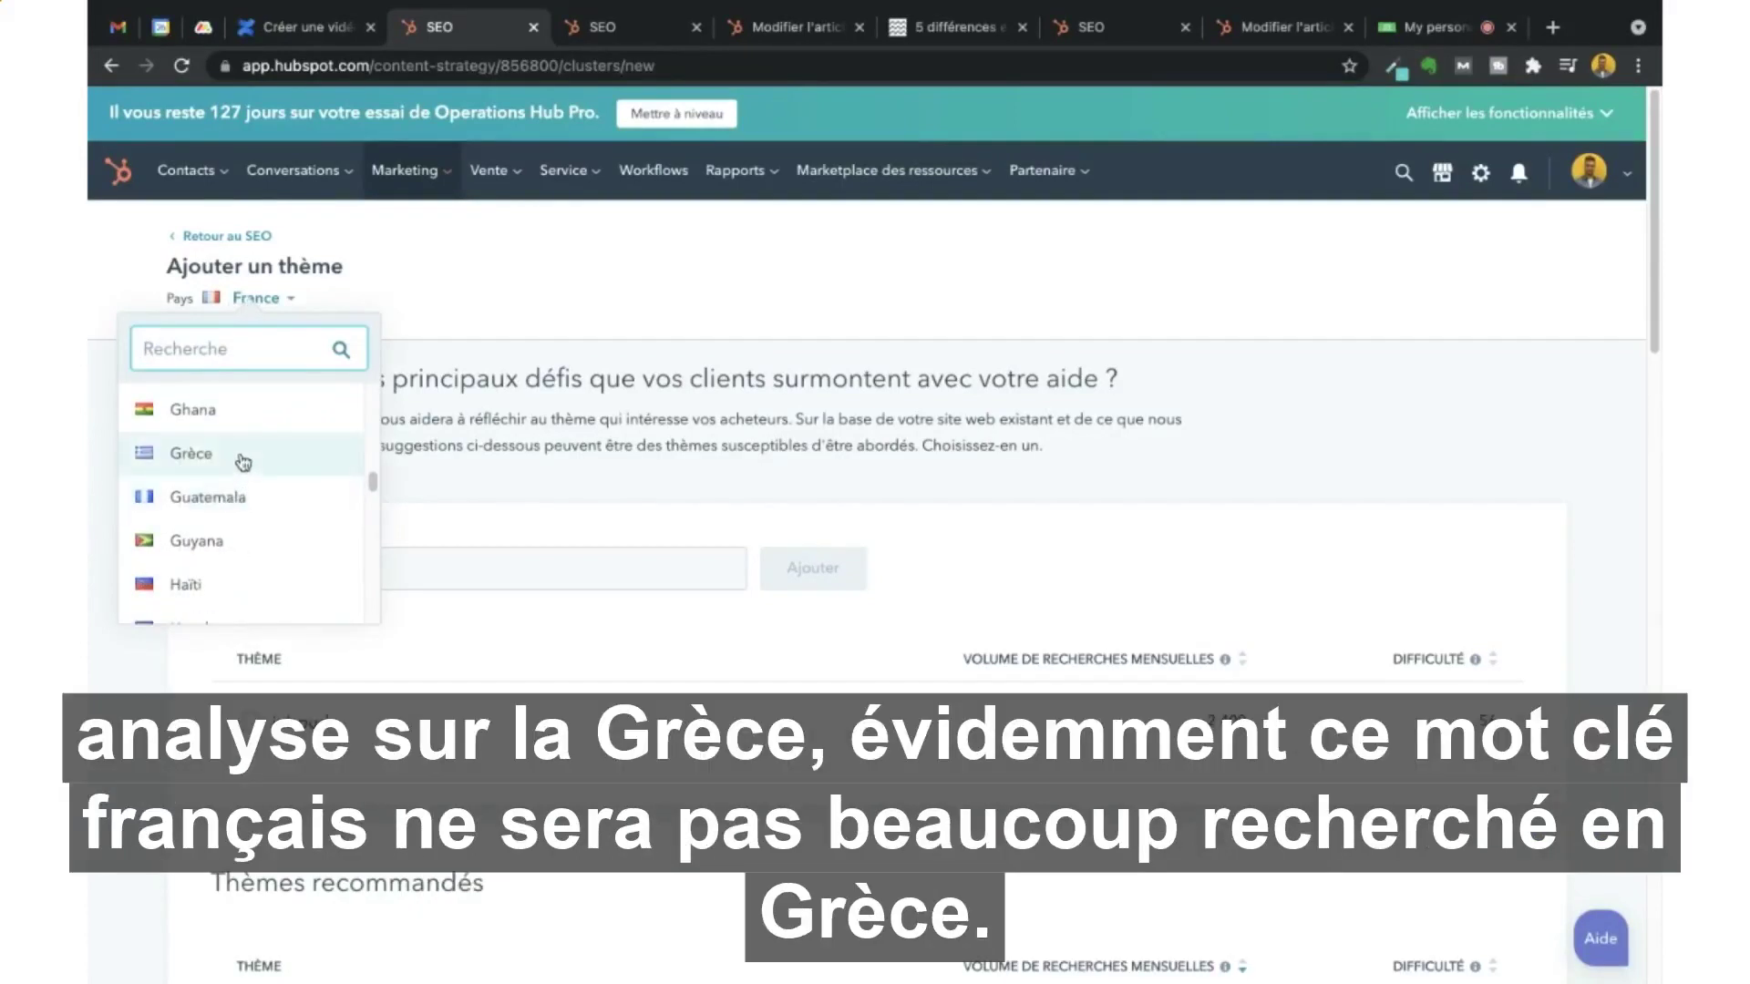
pyautogui.click(424, 307)
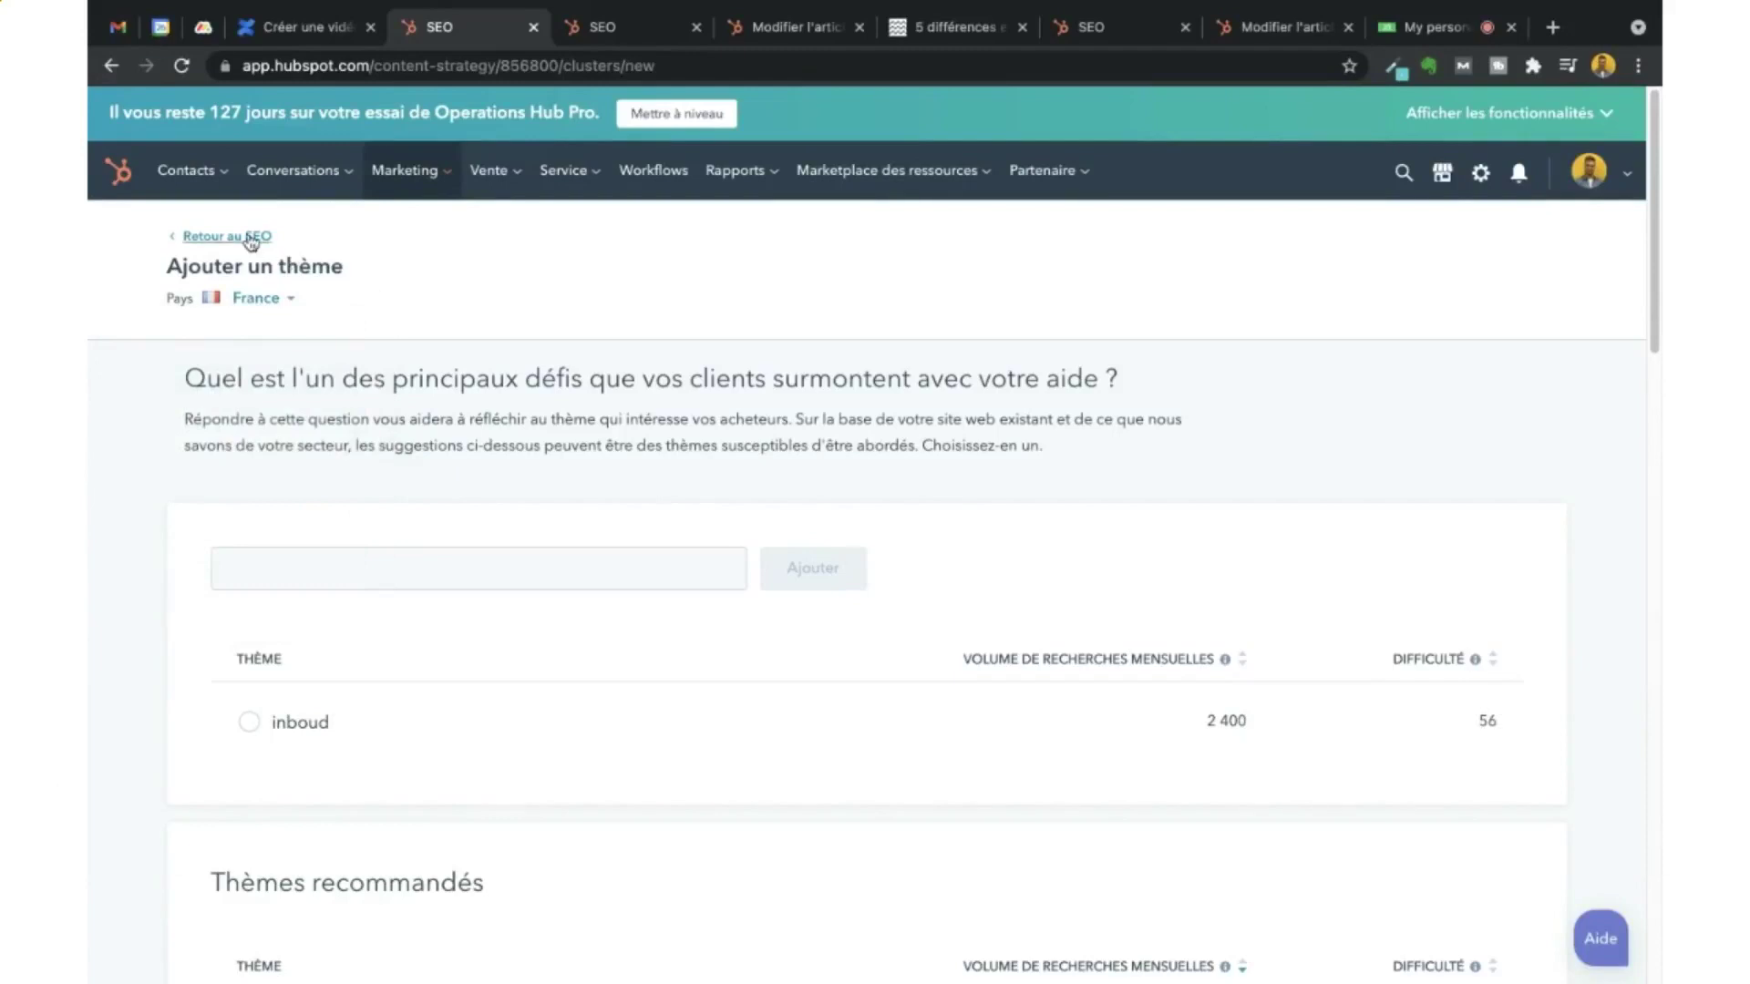
pyautogui.click(252, 238)
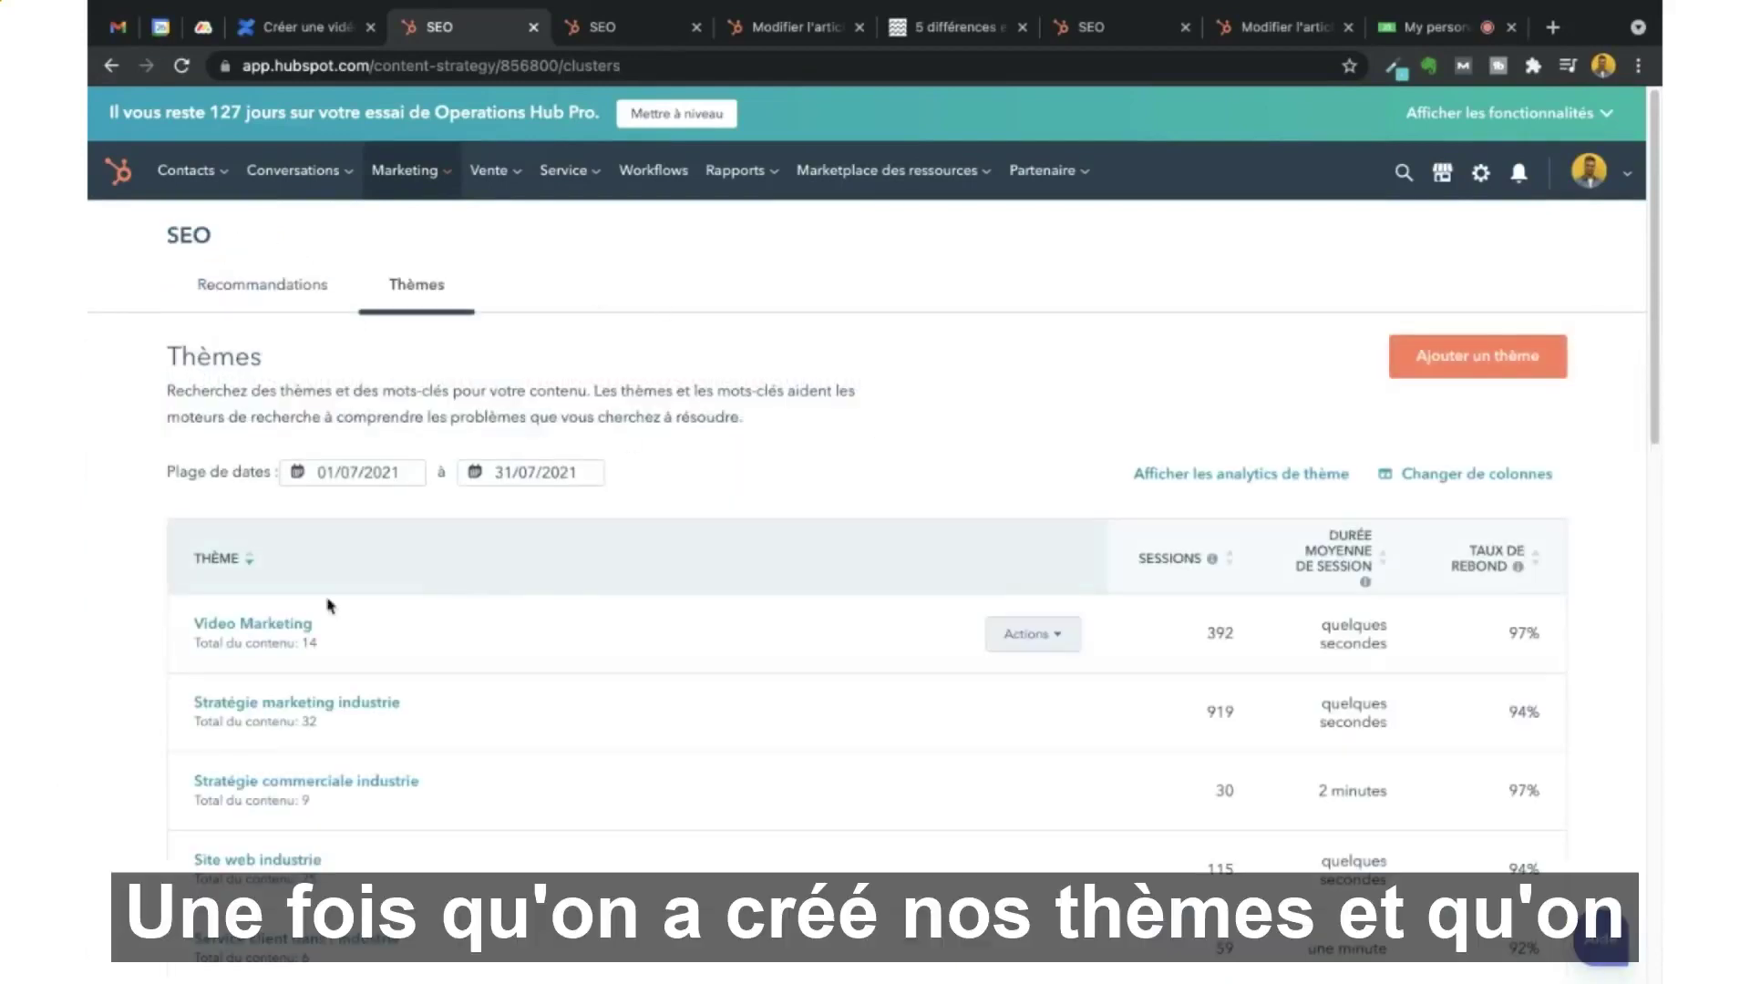
# Open the Video Marketing topic and display the performance of its pillar page and subtopic content.
pyautogui.click(253, 626)
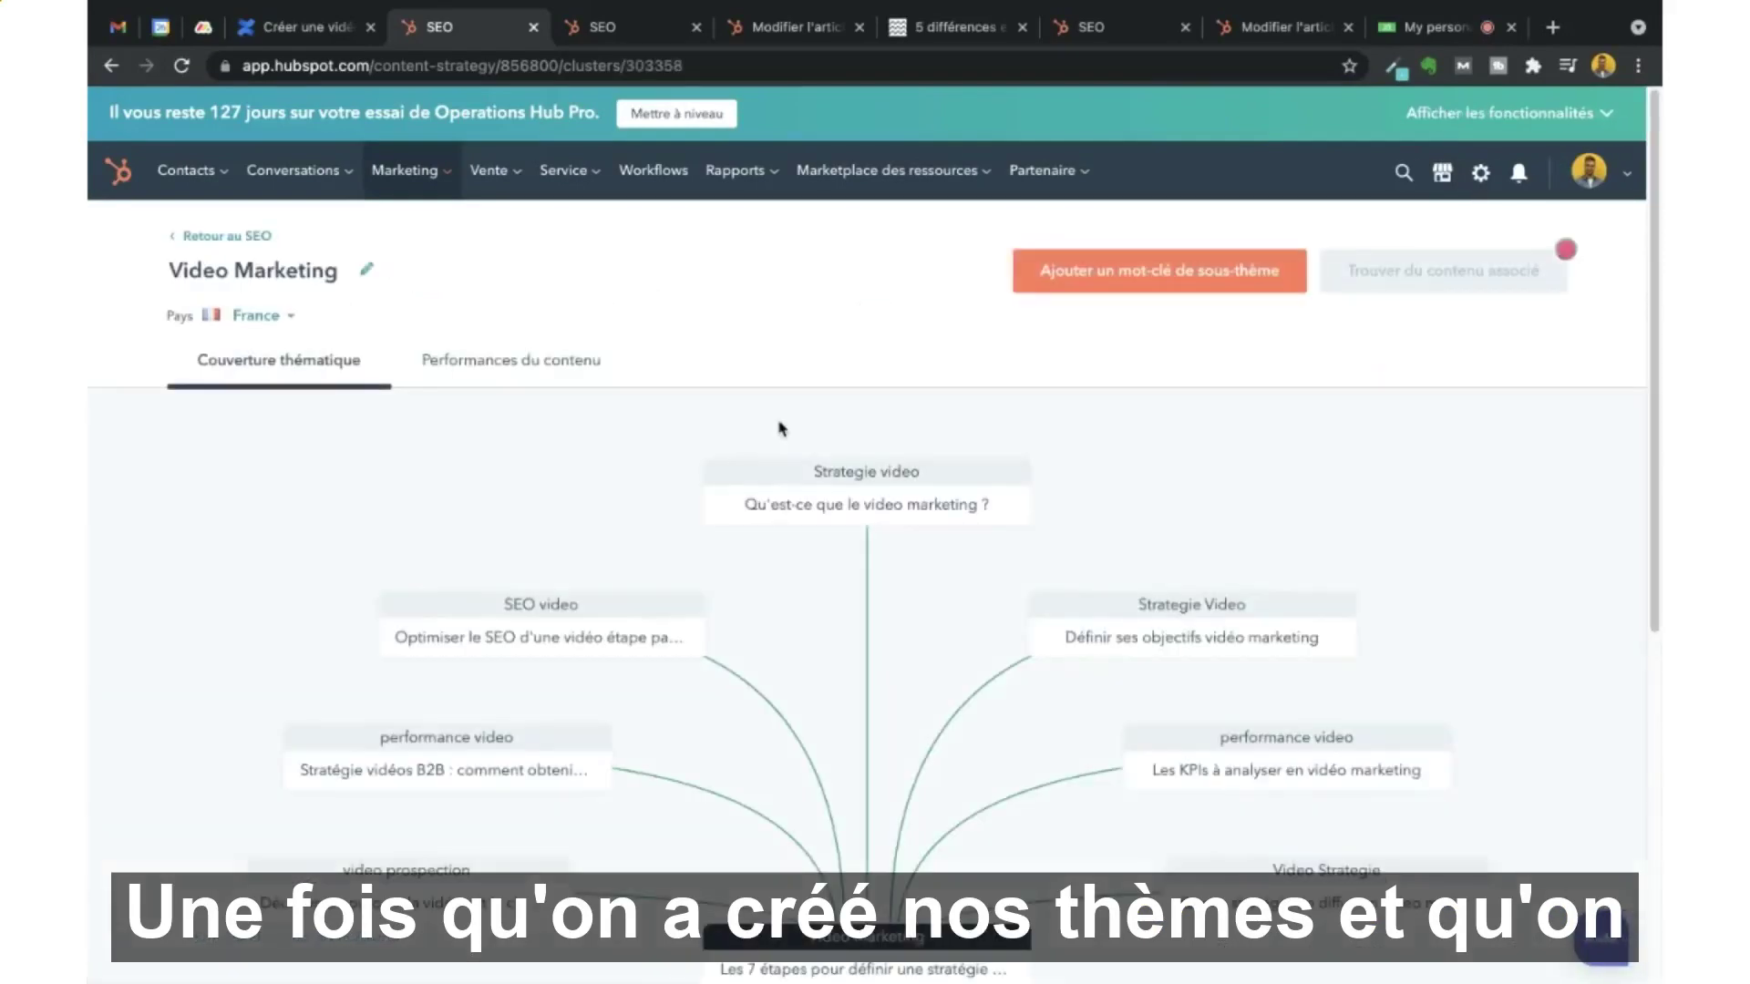
pyautogui.scroll(-6, 591, 558)
pyautogui.scroll(6, 631, 604)
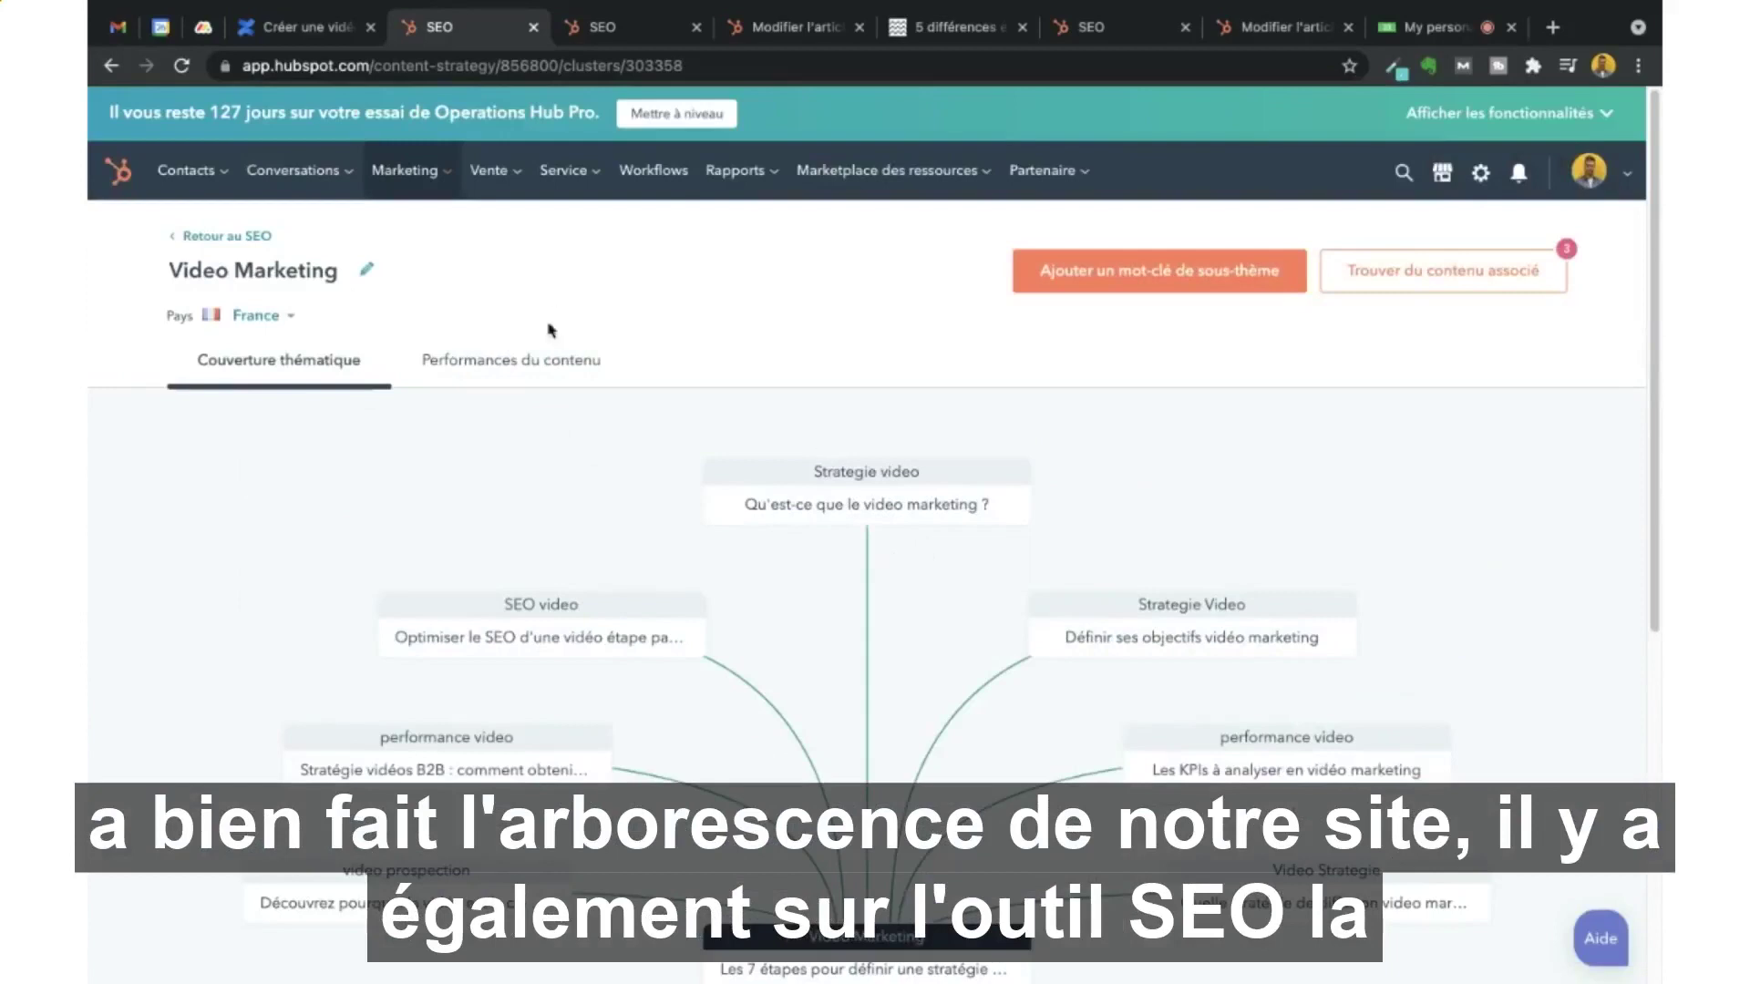
pyautogui.click(532, 383)
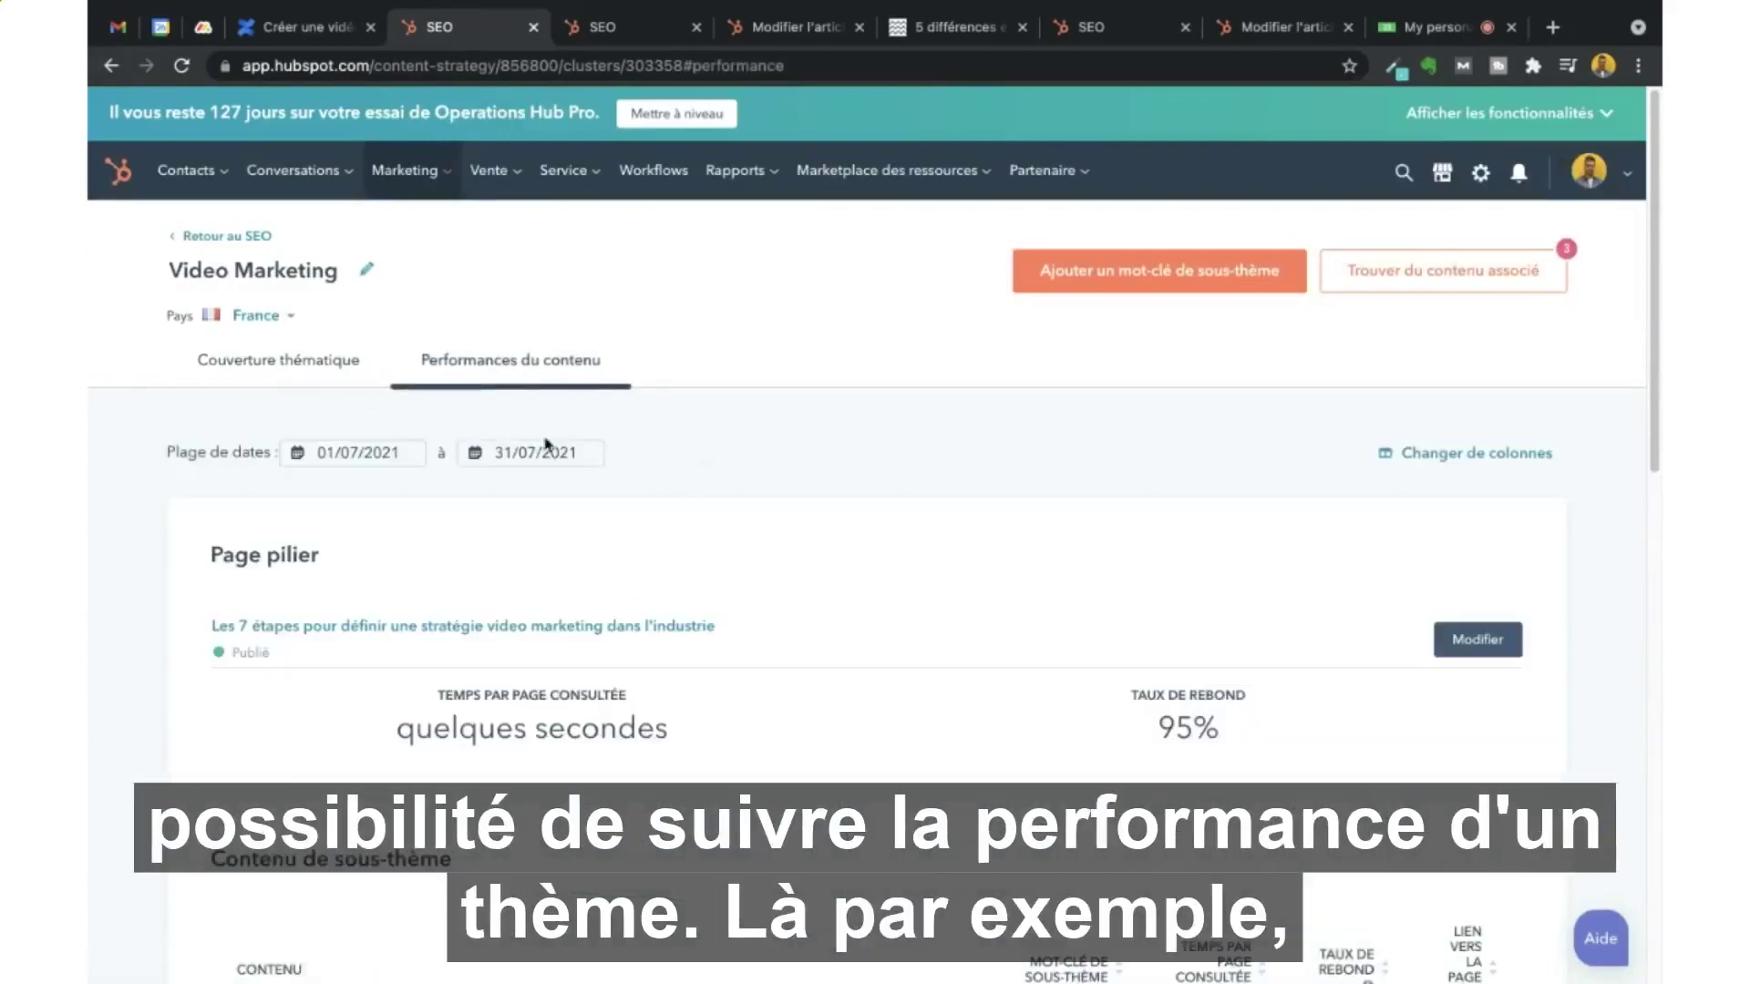
pyautogui.scroll(-2, 682, 629)
pyautogui.scroll(-2, 676, 614)
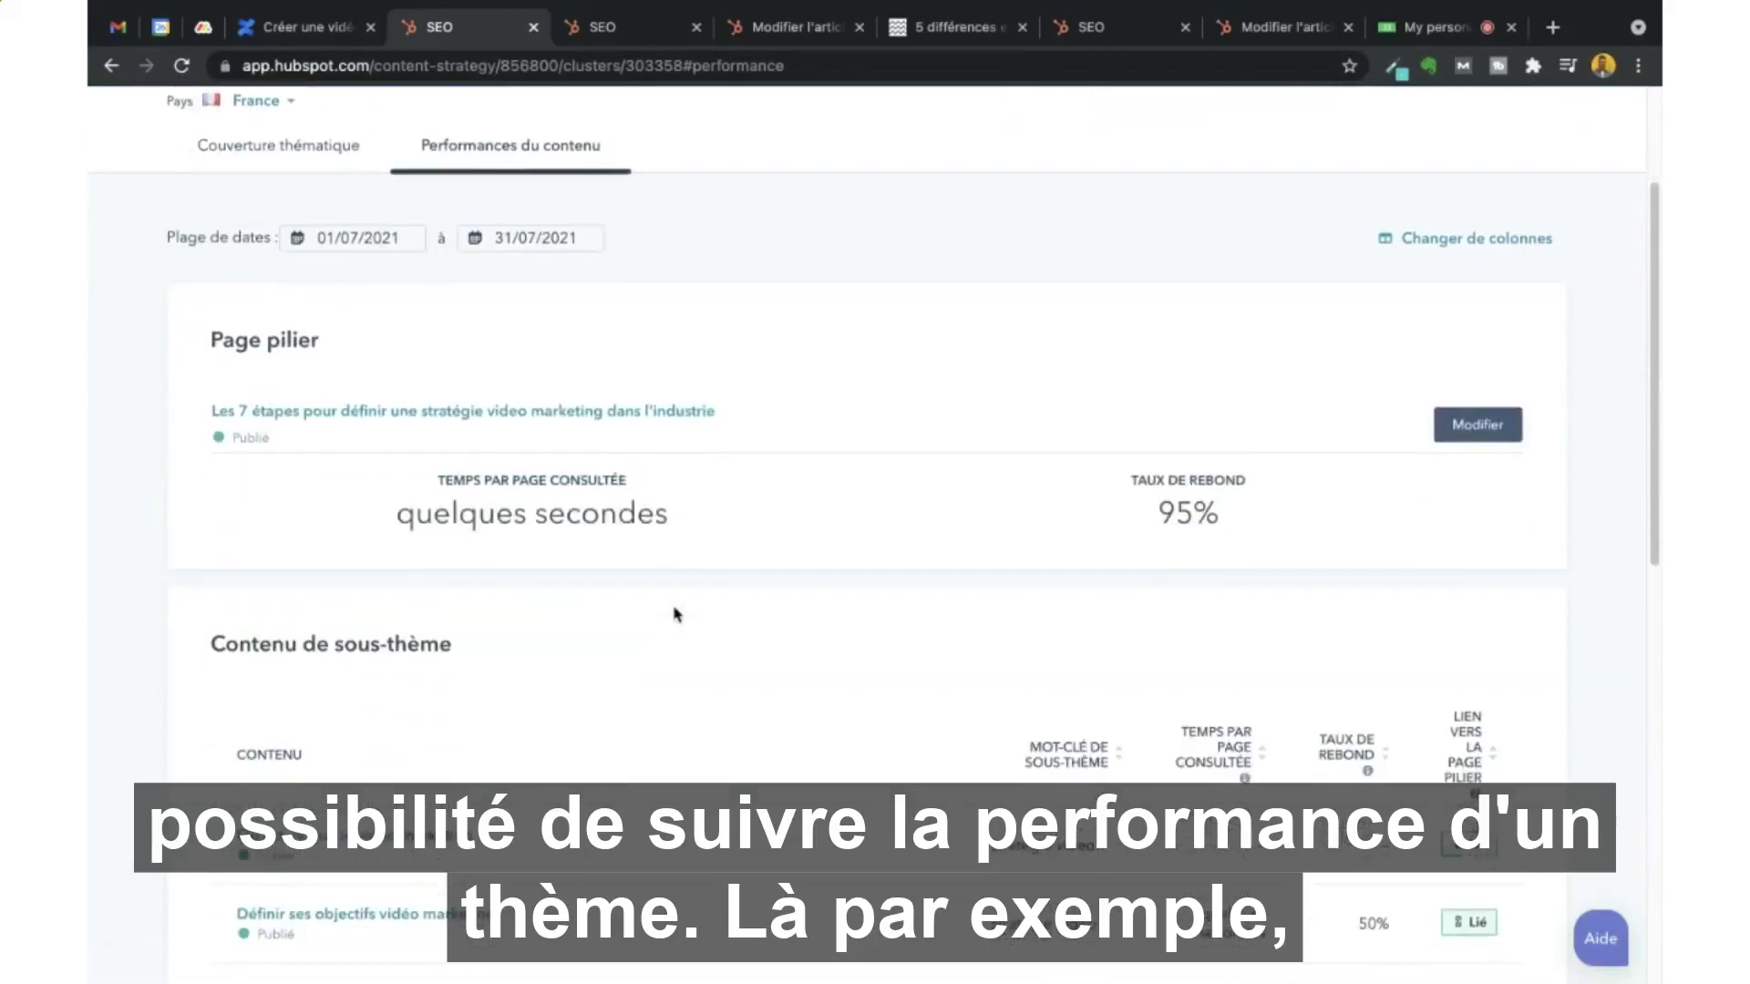
pyautogui.scroll(3, 675, 613)
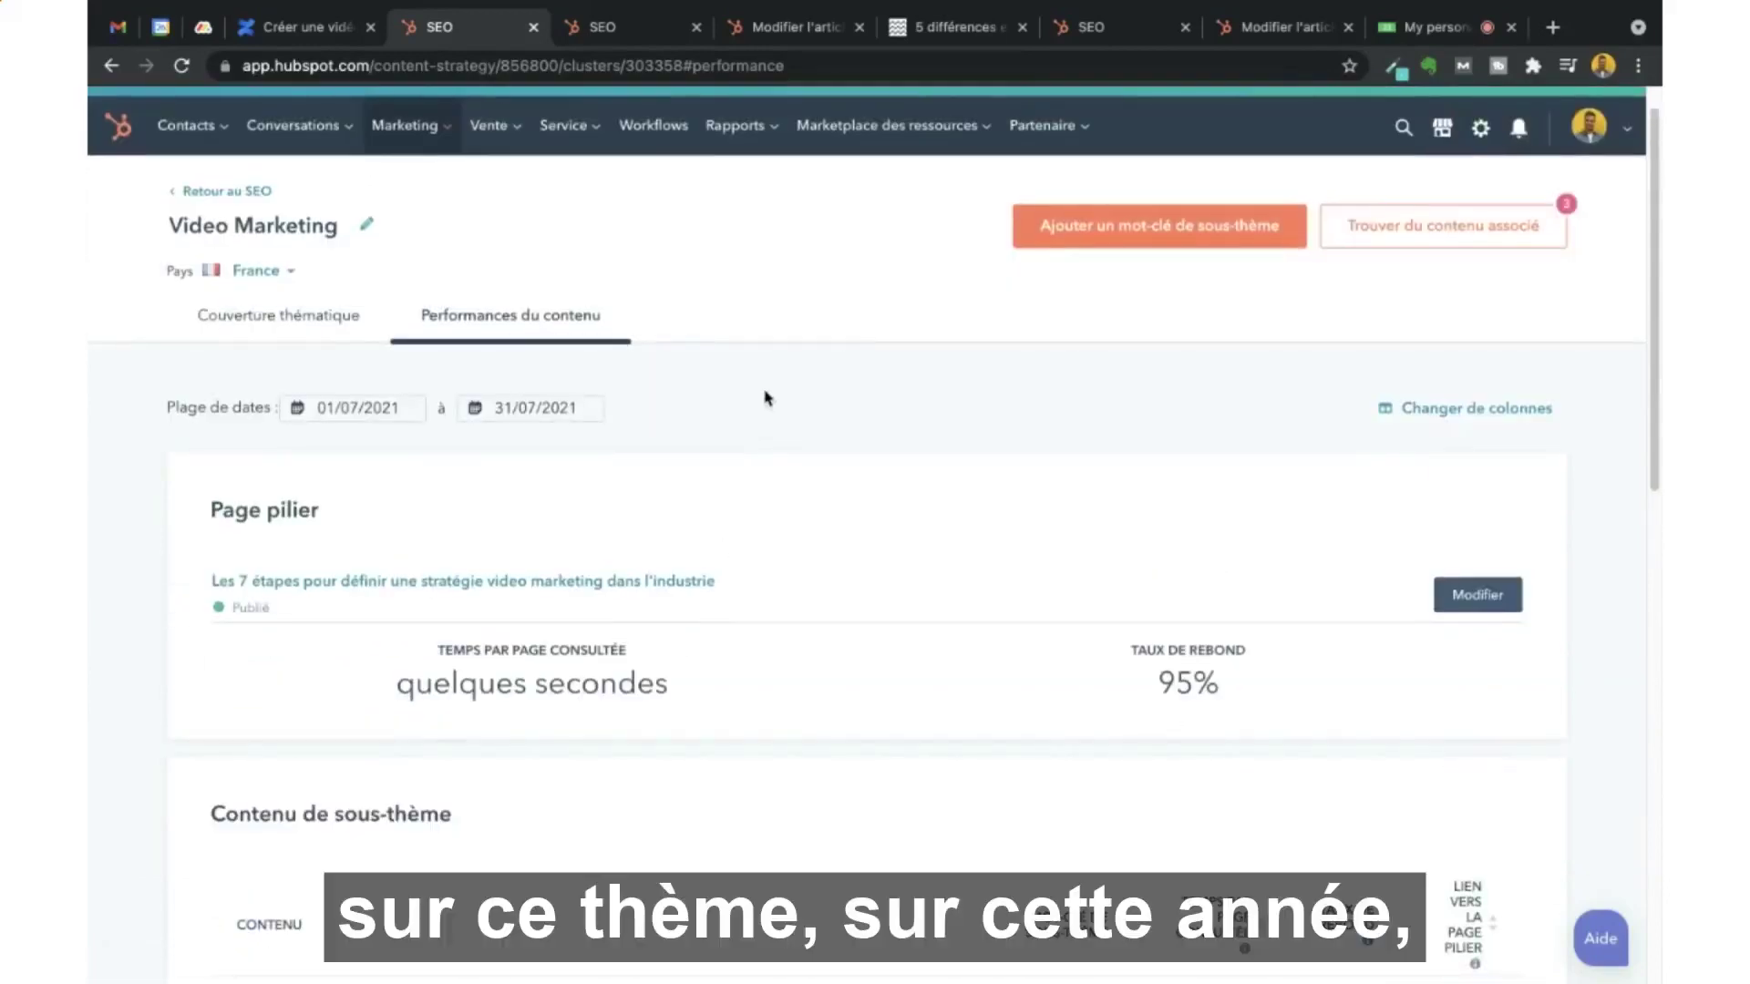
# Set the content performance date range to this year, from 01/01/2021 to 26/08/2021.
pyautogui.click(376, 406)
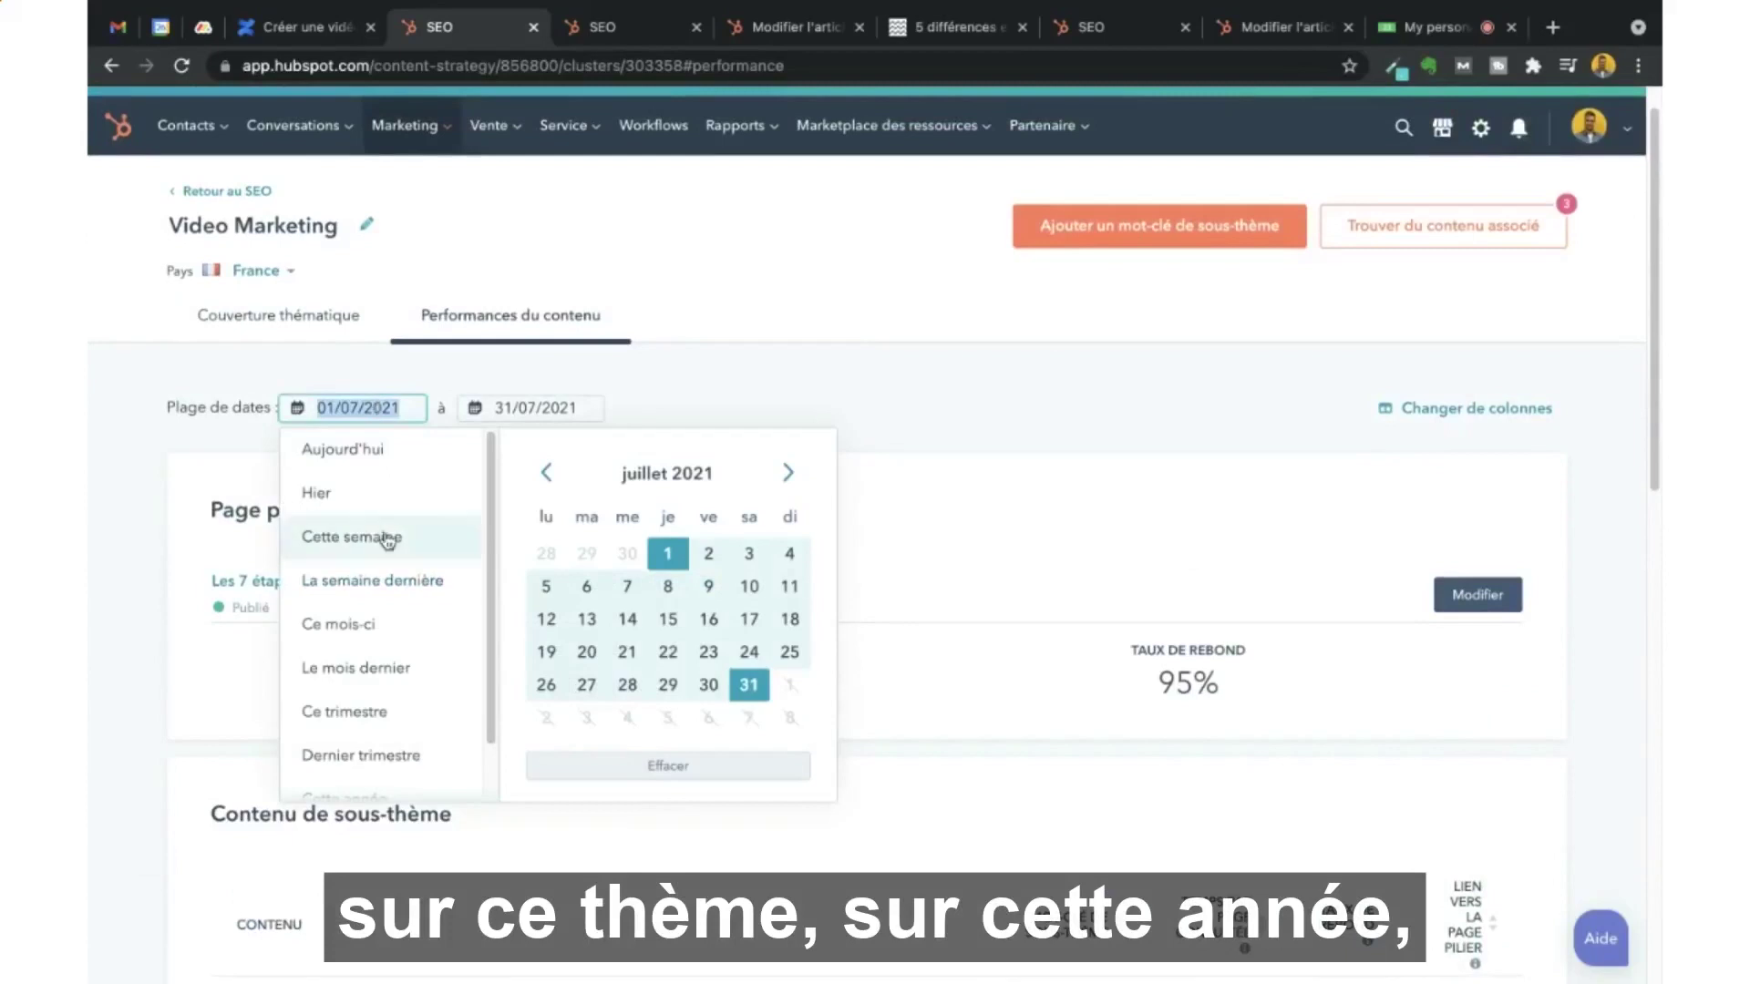
pyautogui.scroll(-3, 376, 692)
pyautogui.click(376, 736)
pyautogui.click(535, 407)
pyautogui.scroll(-3, 379, 711)
pyautogui.click(378, 734)
# Examine the pillar page's time per page view and bounce rate, and the same metrics and pillar link status for each subtopic content item.
pyautogui.scroll(-5, 766, 401)
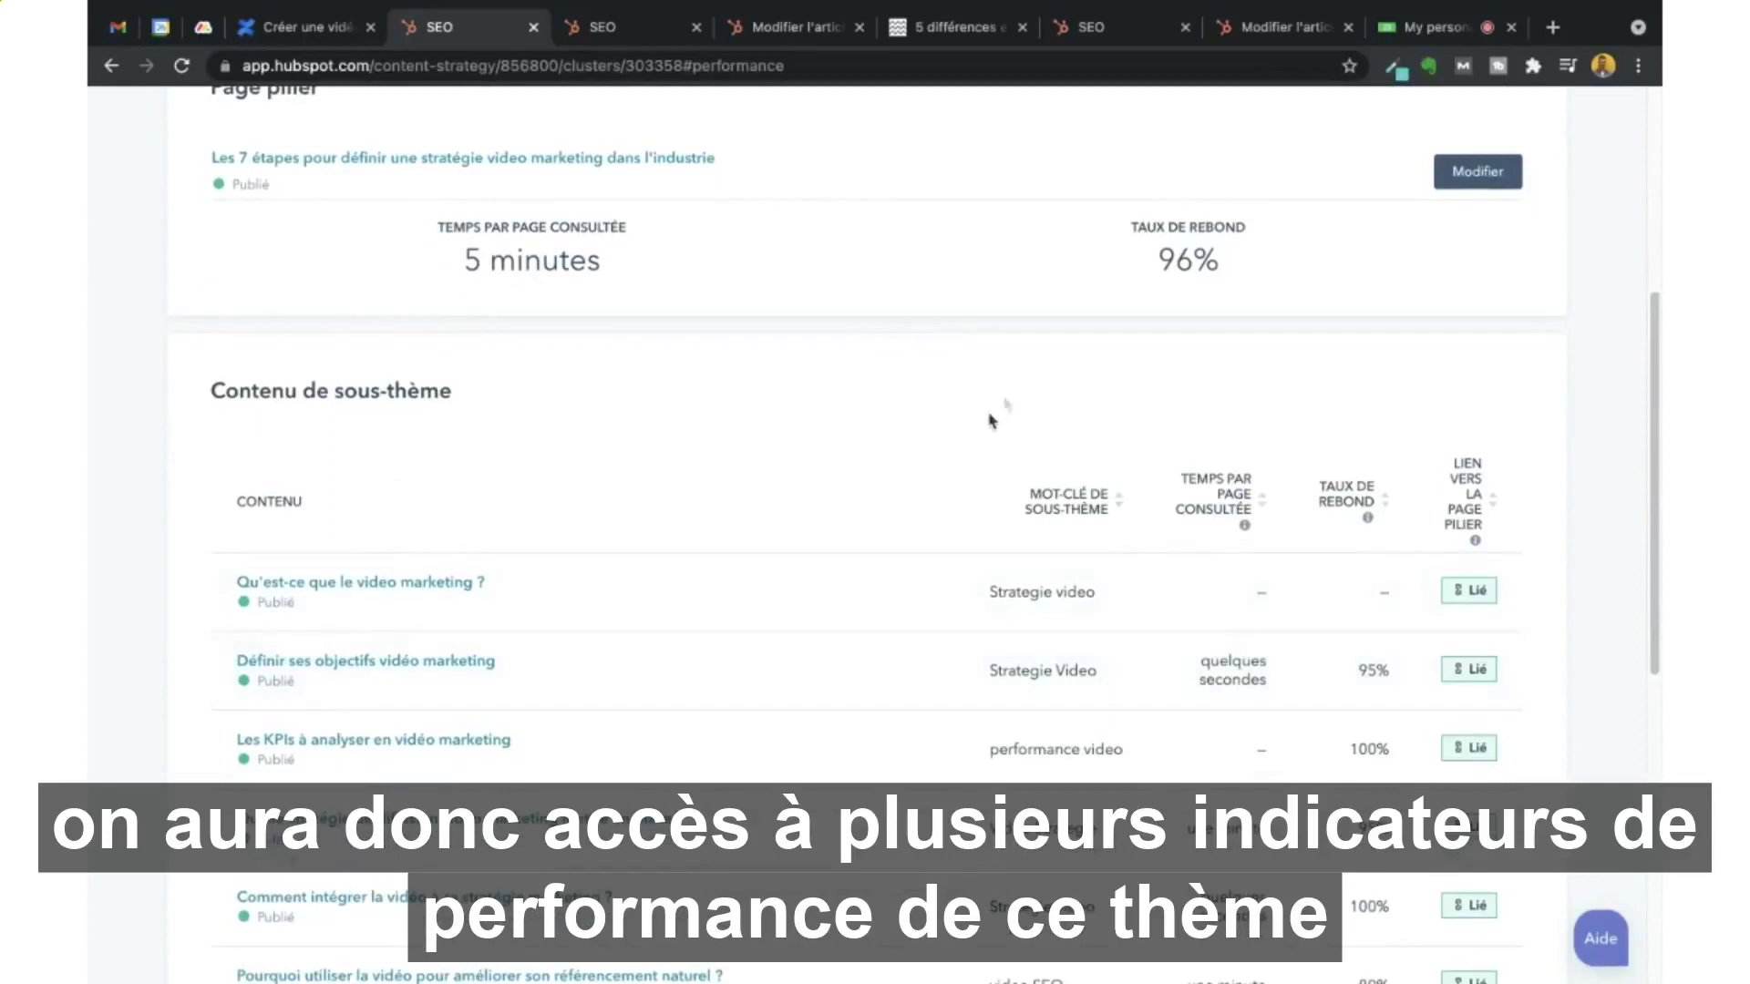
pyautogui.scroll(5, 1056, 343)
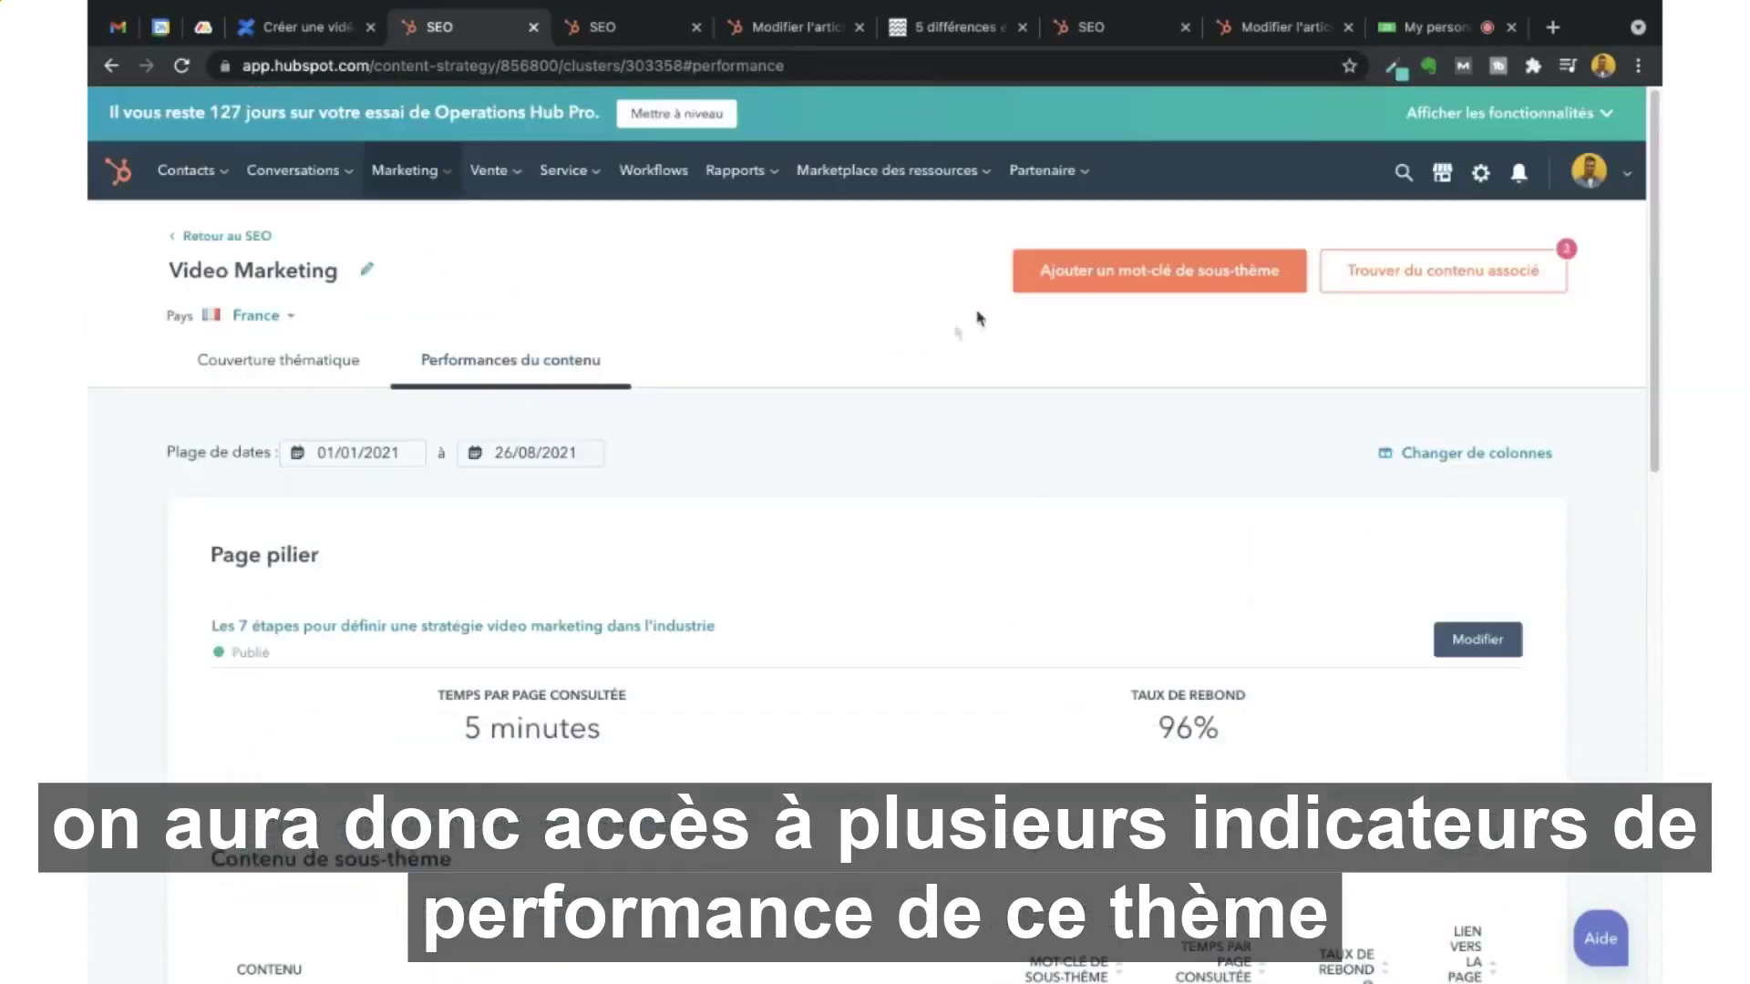
pyautogui.scroll(-5, 734, 615)
pyautogui.scroll(1, 720, 547)
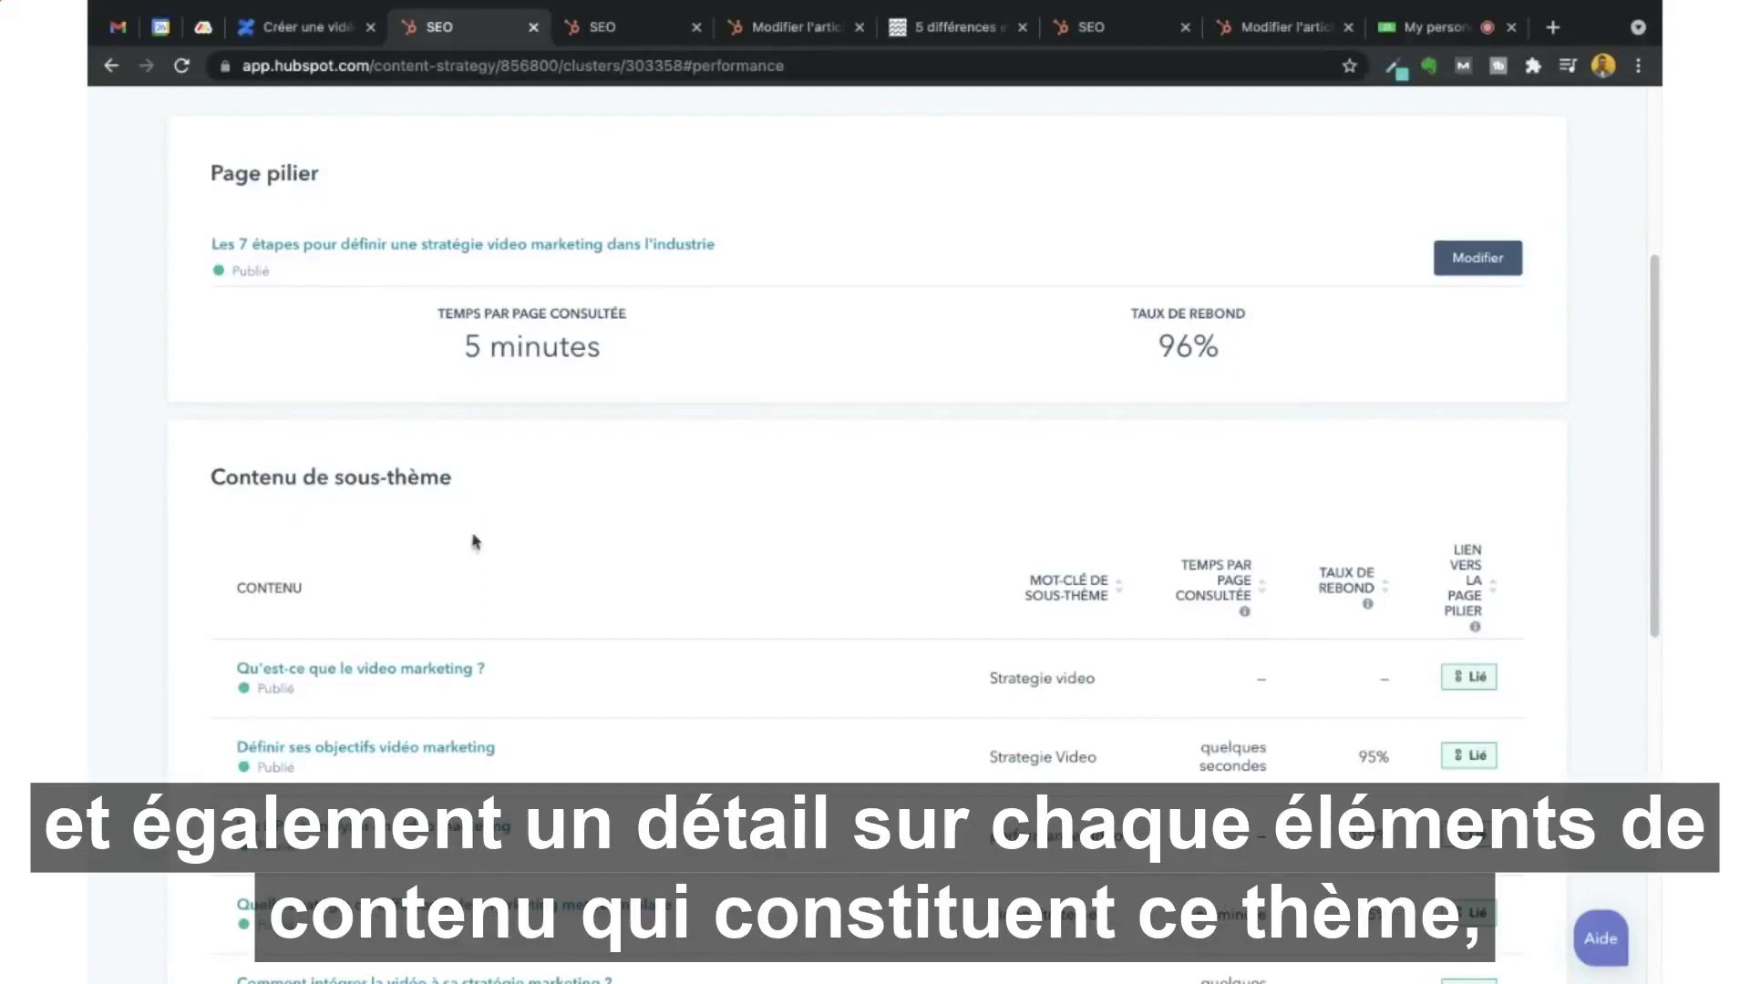
pyautogui.scroll(-3, 473, 541)
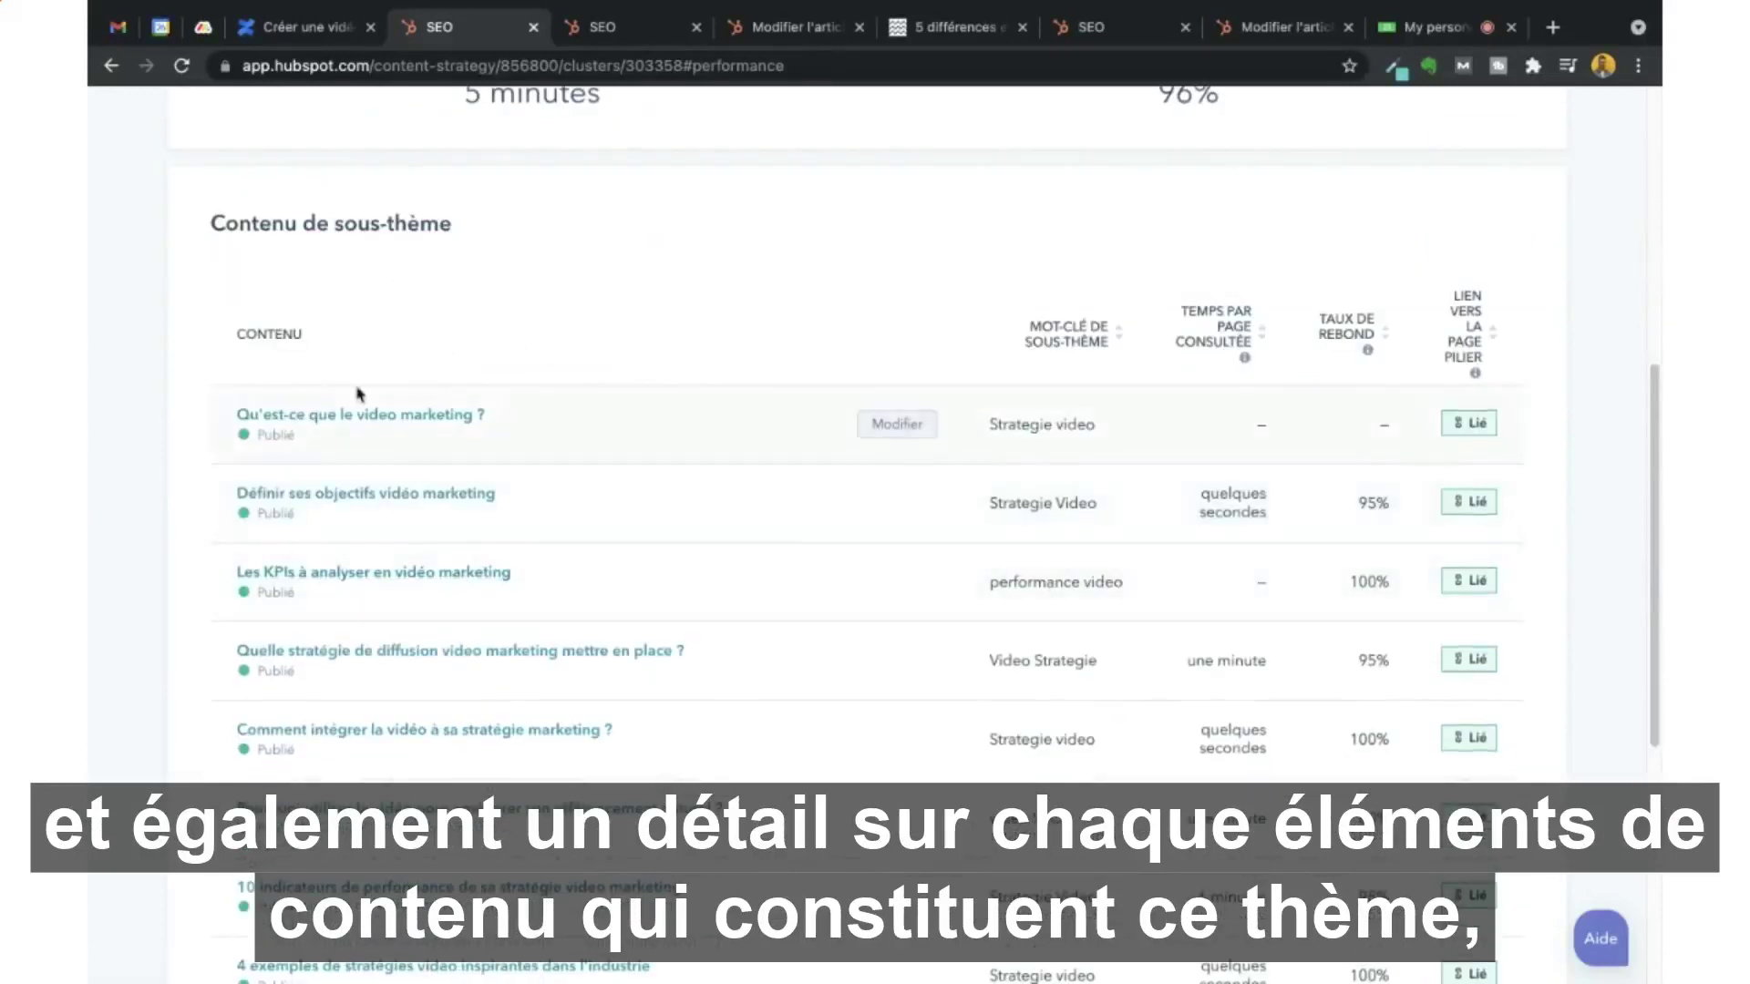
pyautogui.scroll(-6, 358, 394)
pyautogui.scroll(5, 358, 394)
pyautogui.scroll(-2, 359, 393)
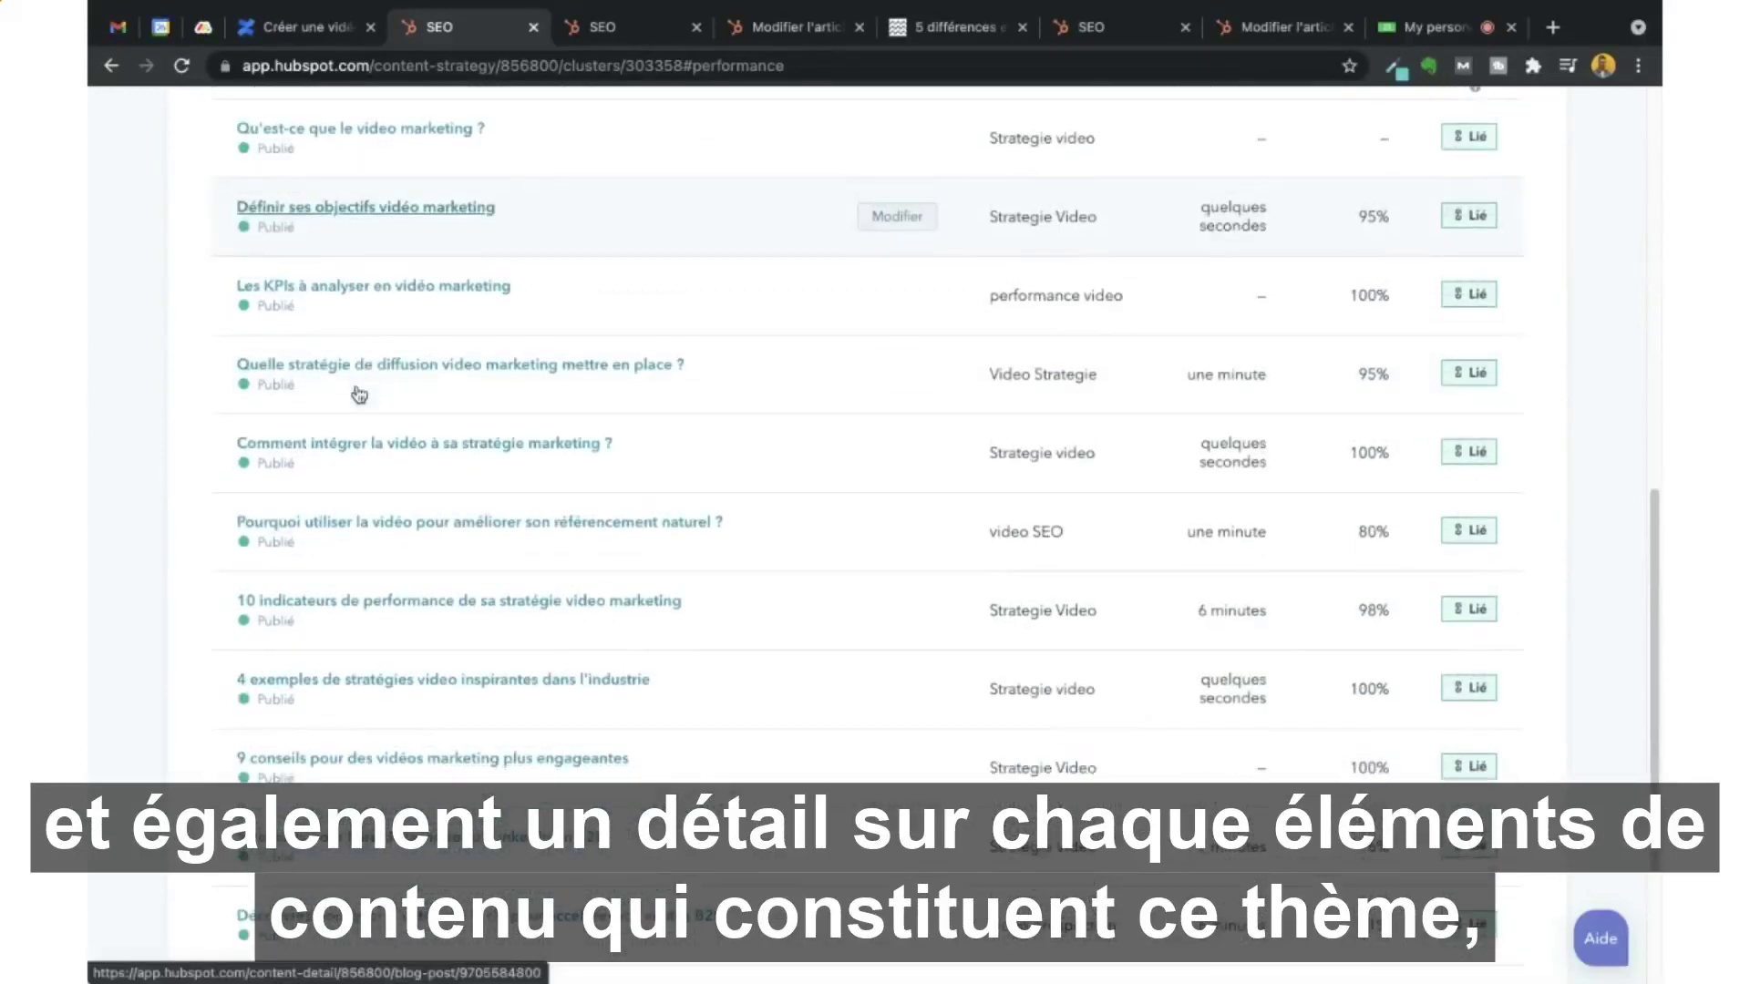
pyautogui.scroll(3, 359, 394)
pyautogui.scroll(2, 359, 395)
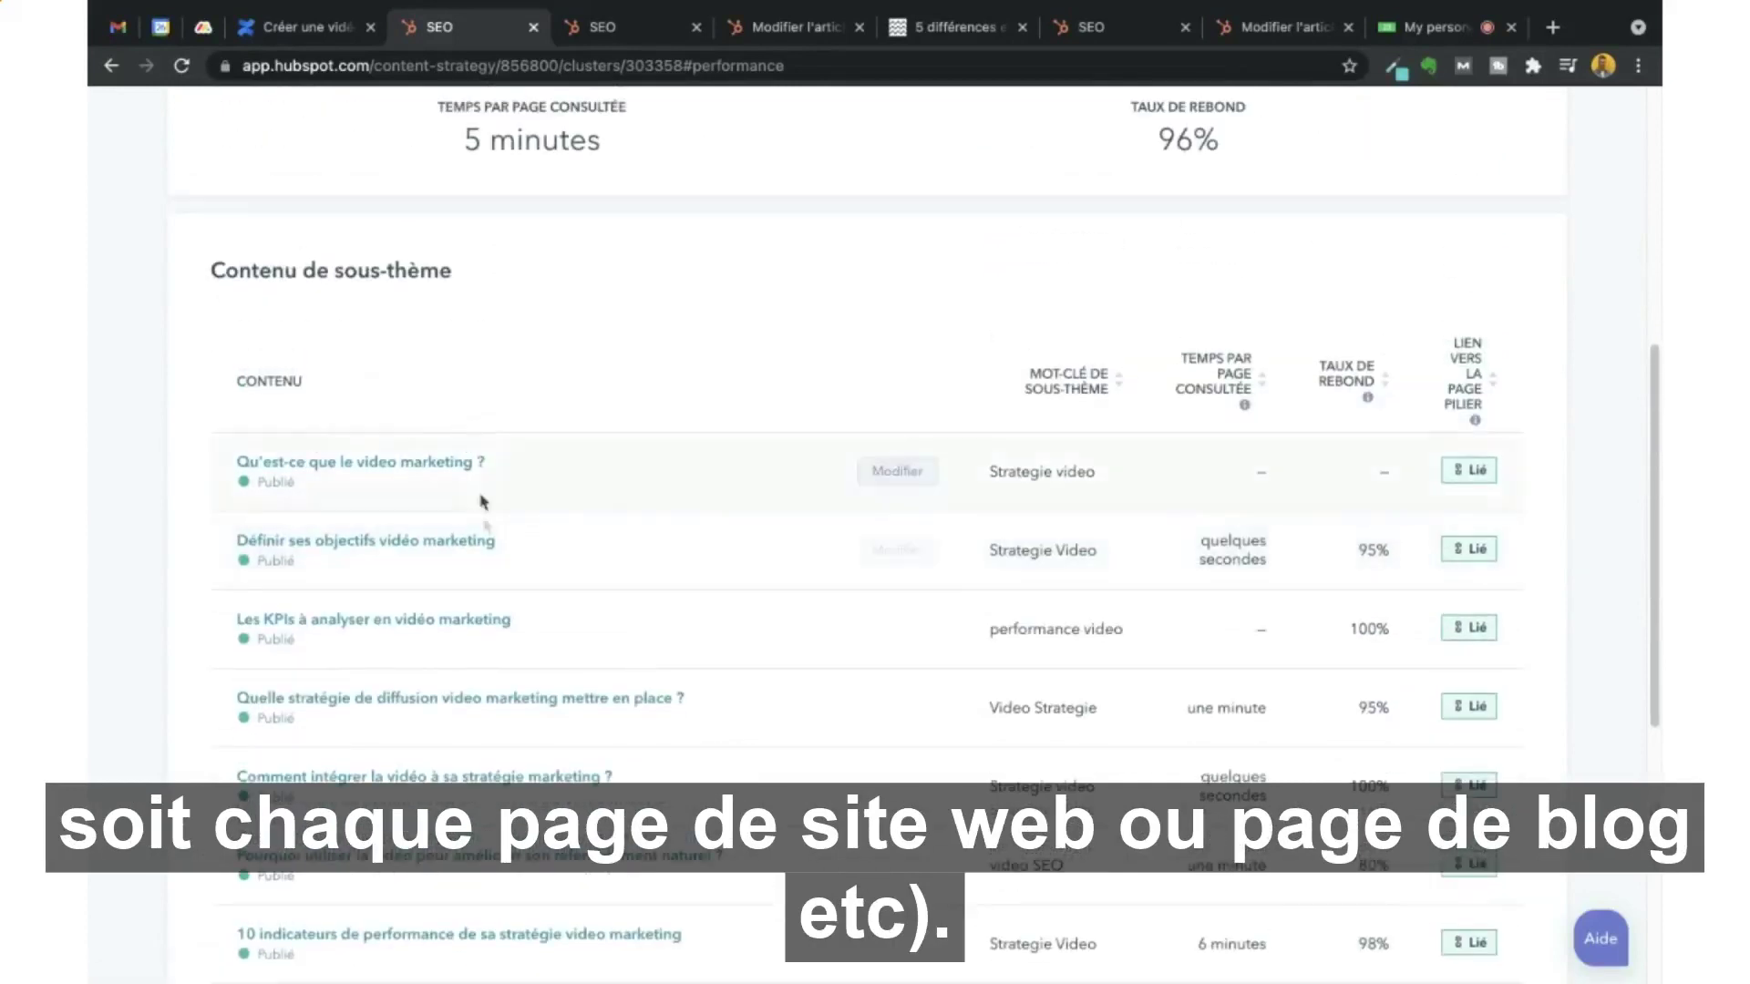
pyautogui.scroll(-7, 485, 526)
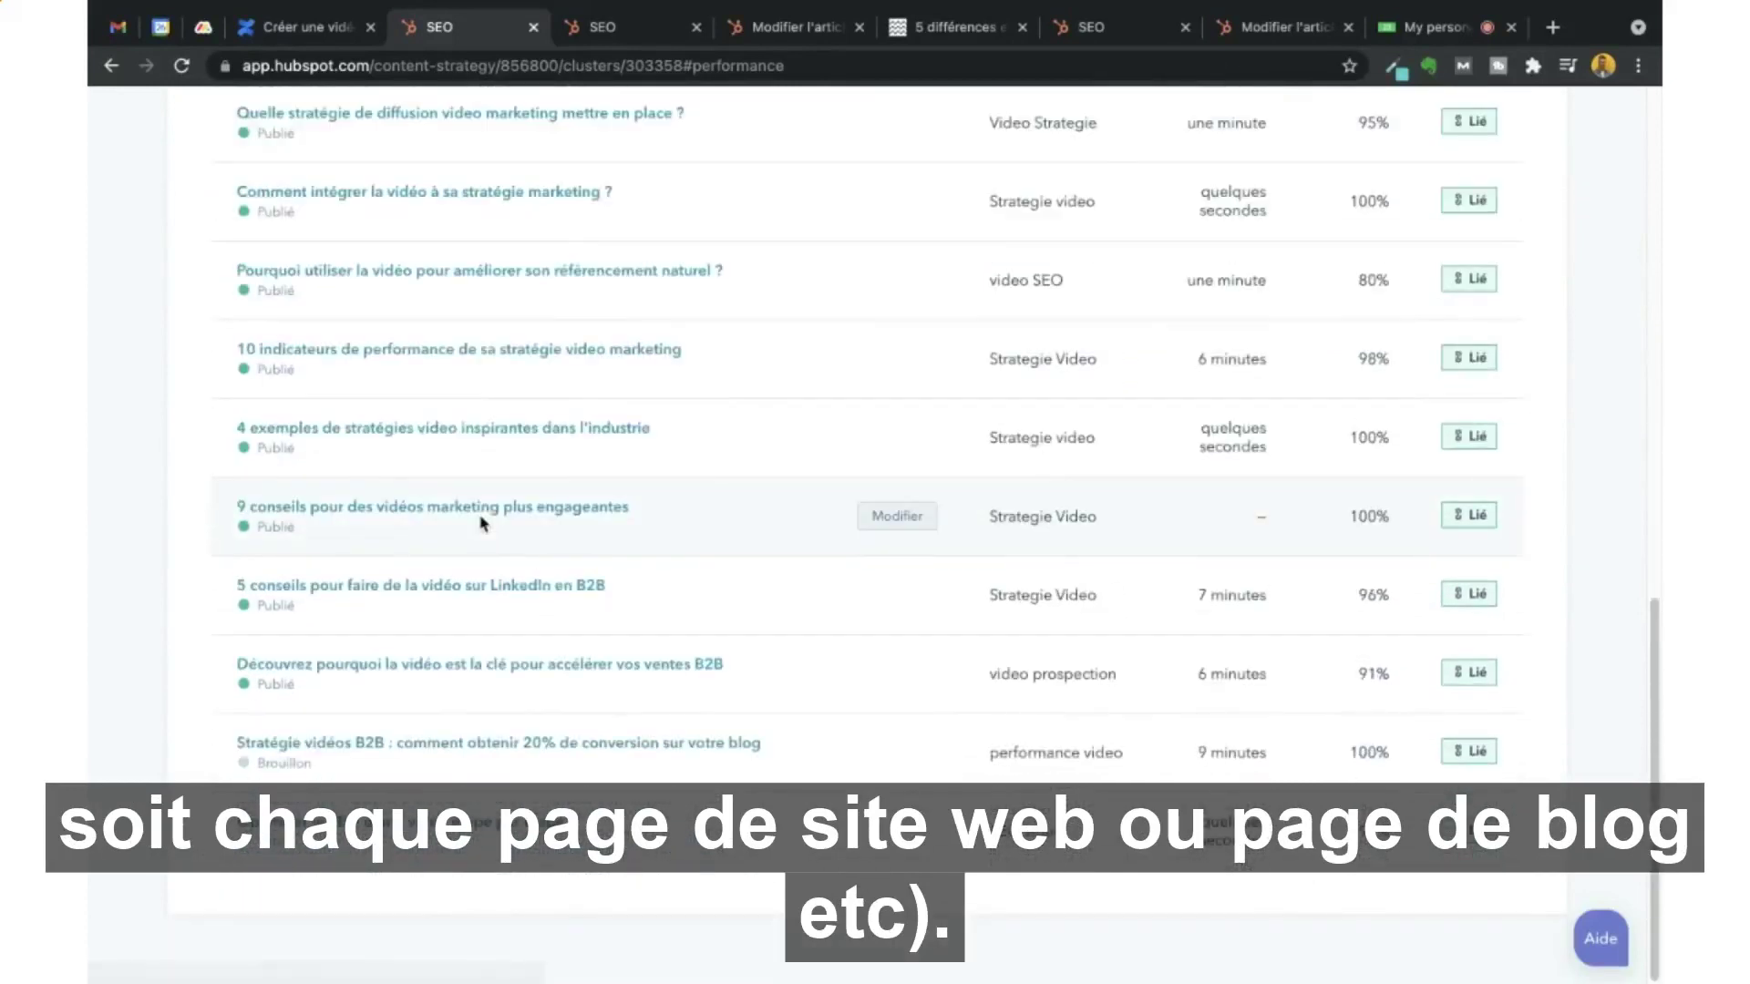
pyautogui.scroll(15, 483, 523)
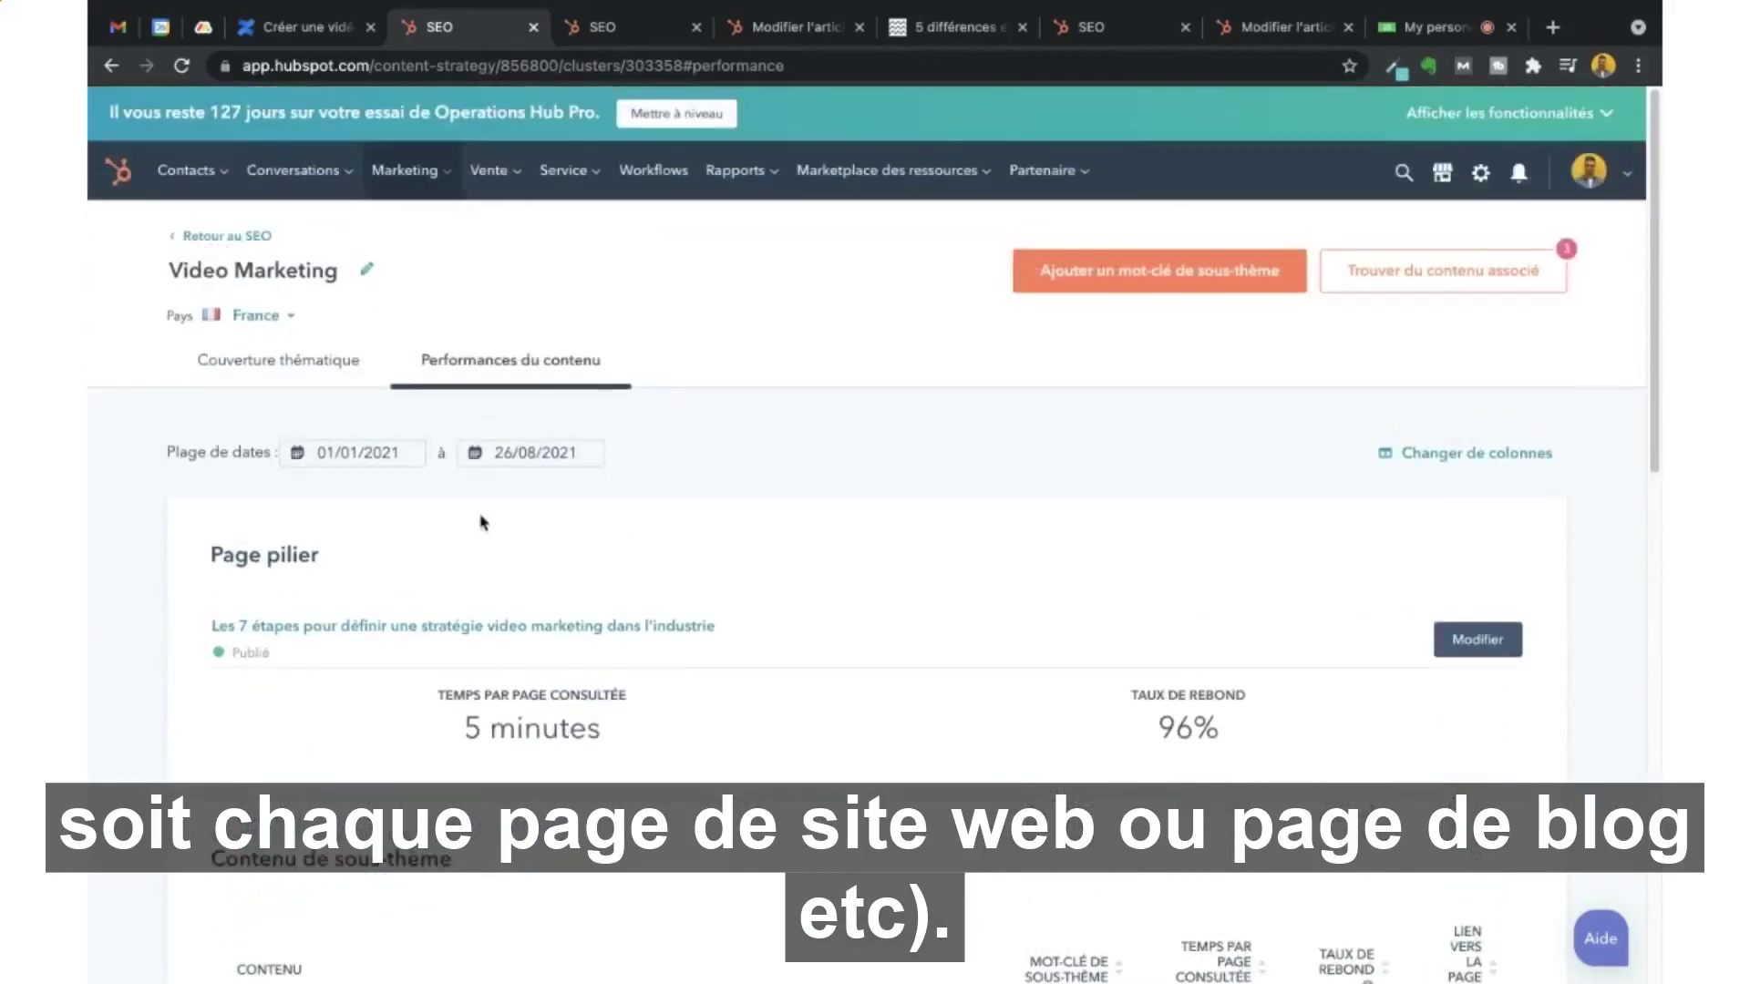